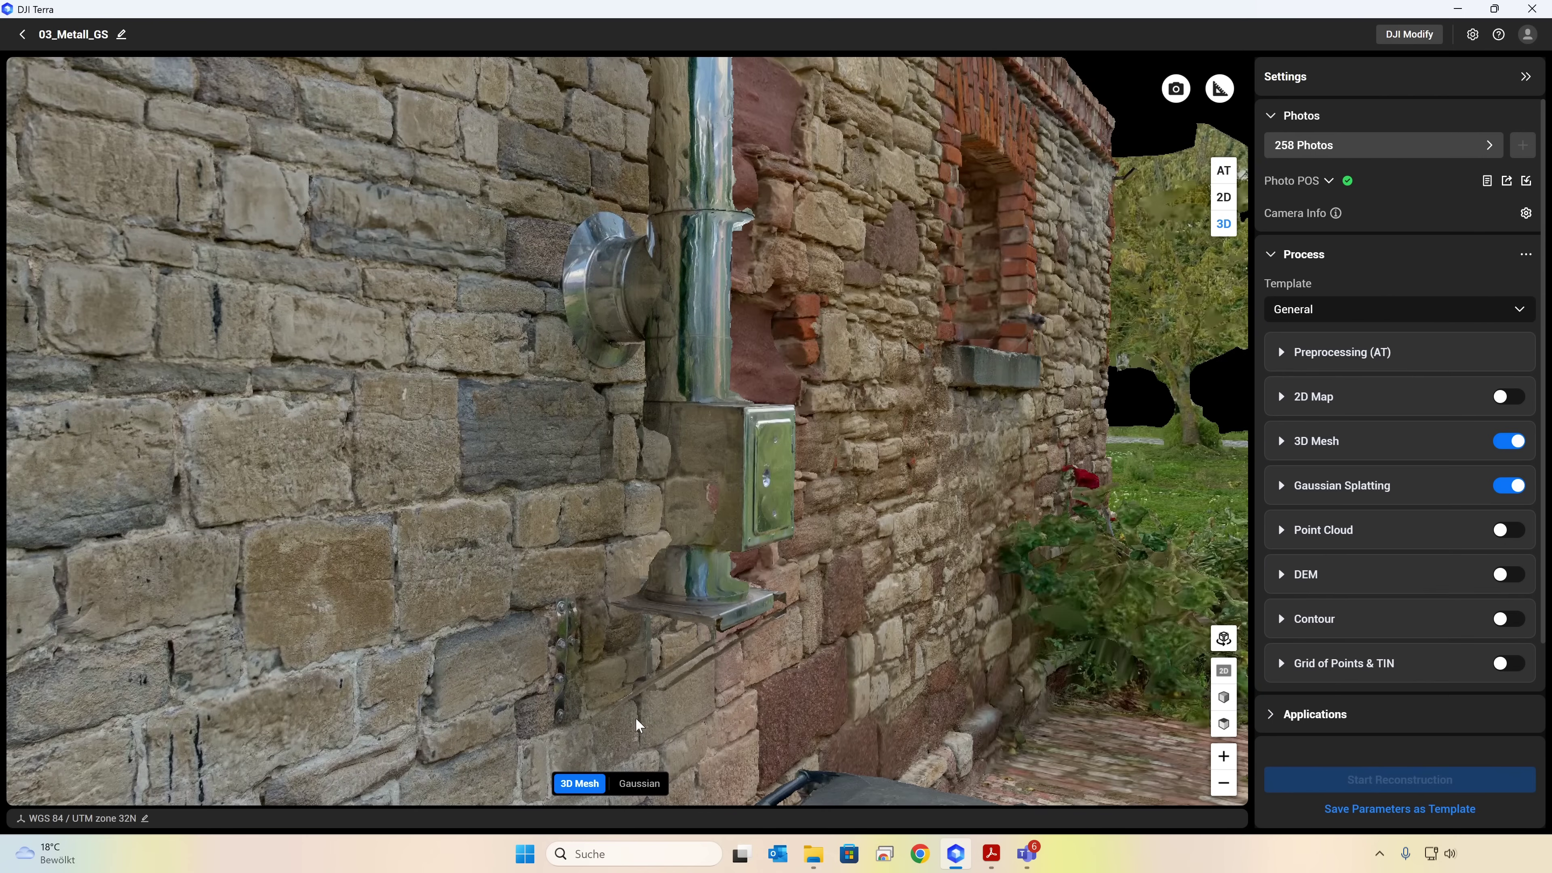
Display the 03_Metall_GS model as Gaussian splats and examine the metal pipe and box on the stone wall
left_click(640, 785)
middle_click_drag(600, 565, 775, 555)
left_click_drag(774, 559, 374, 578)
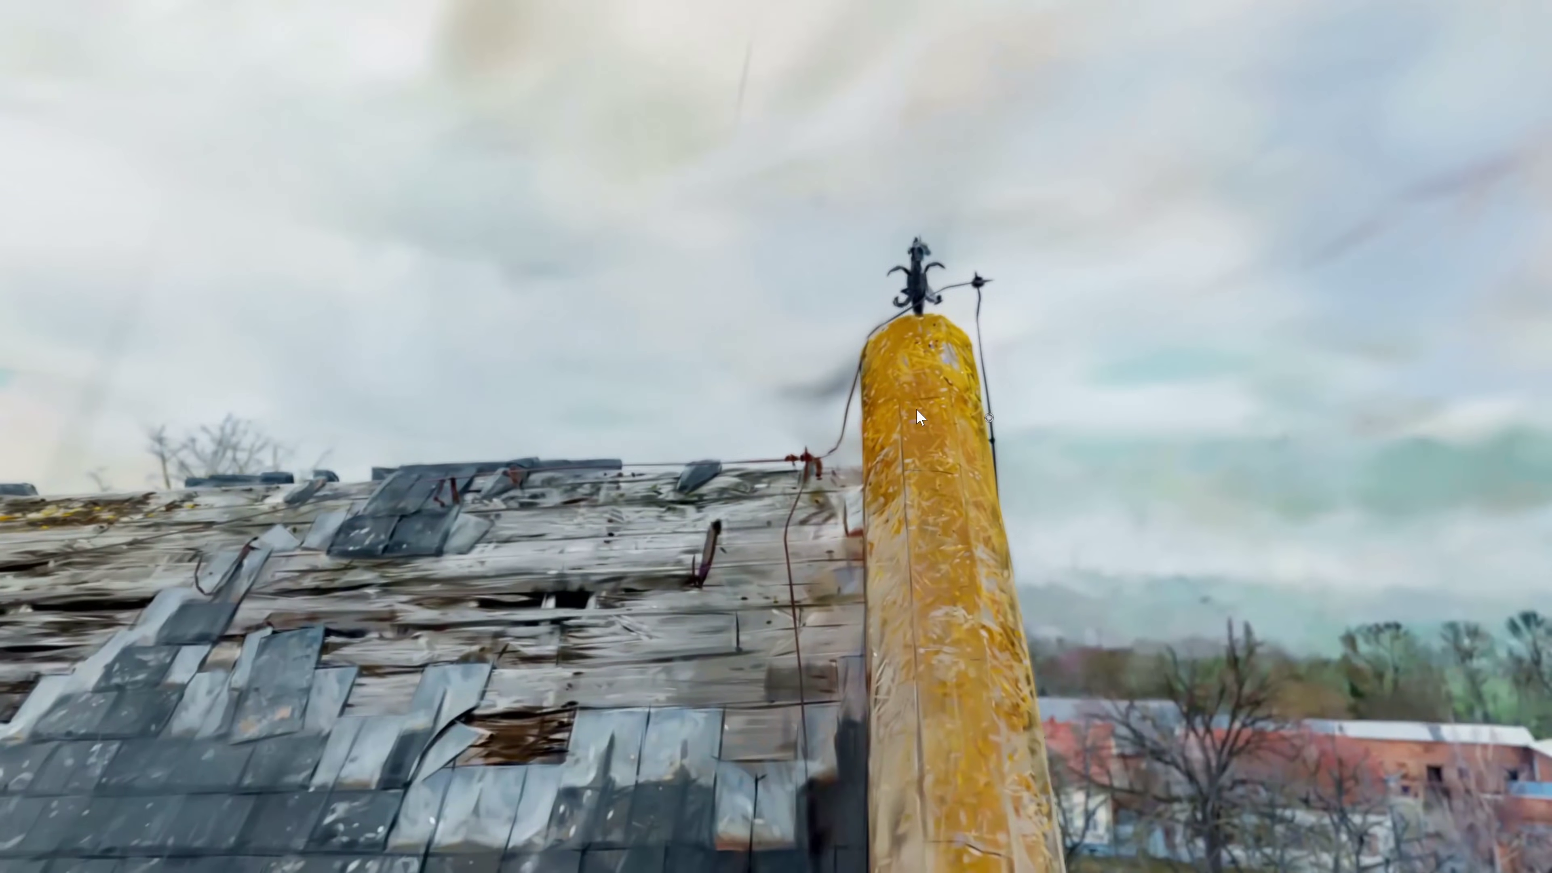
left_click_drag(917, 409, 1299, 531)
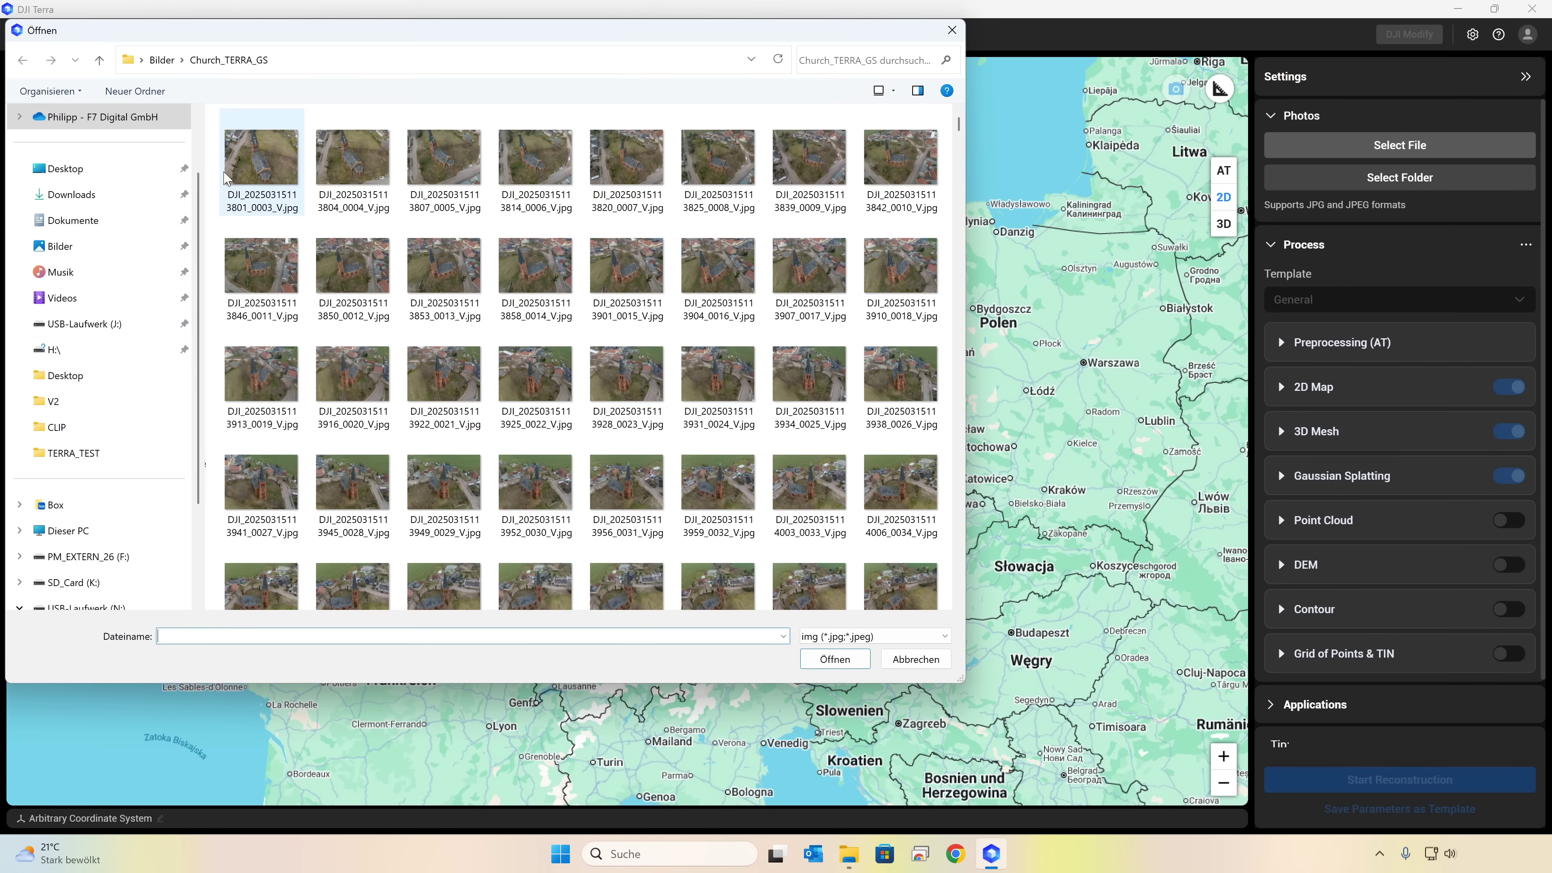
left_click(228, 176)
scroll(580, 367, "down", 1)
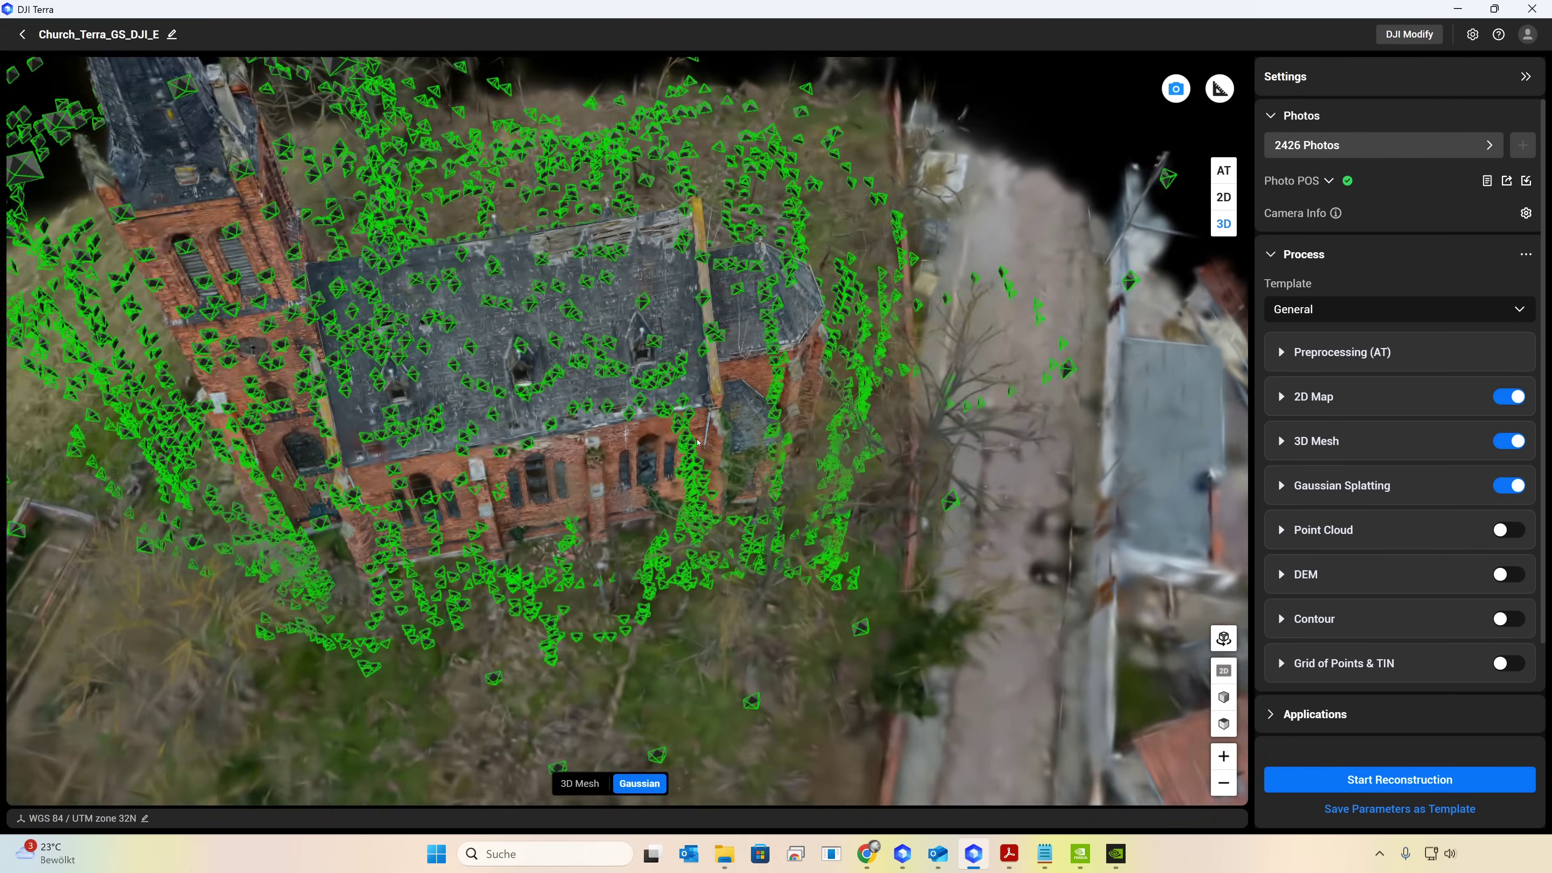
middle_click_drag(698, 442, 552, 409)
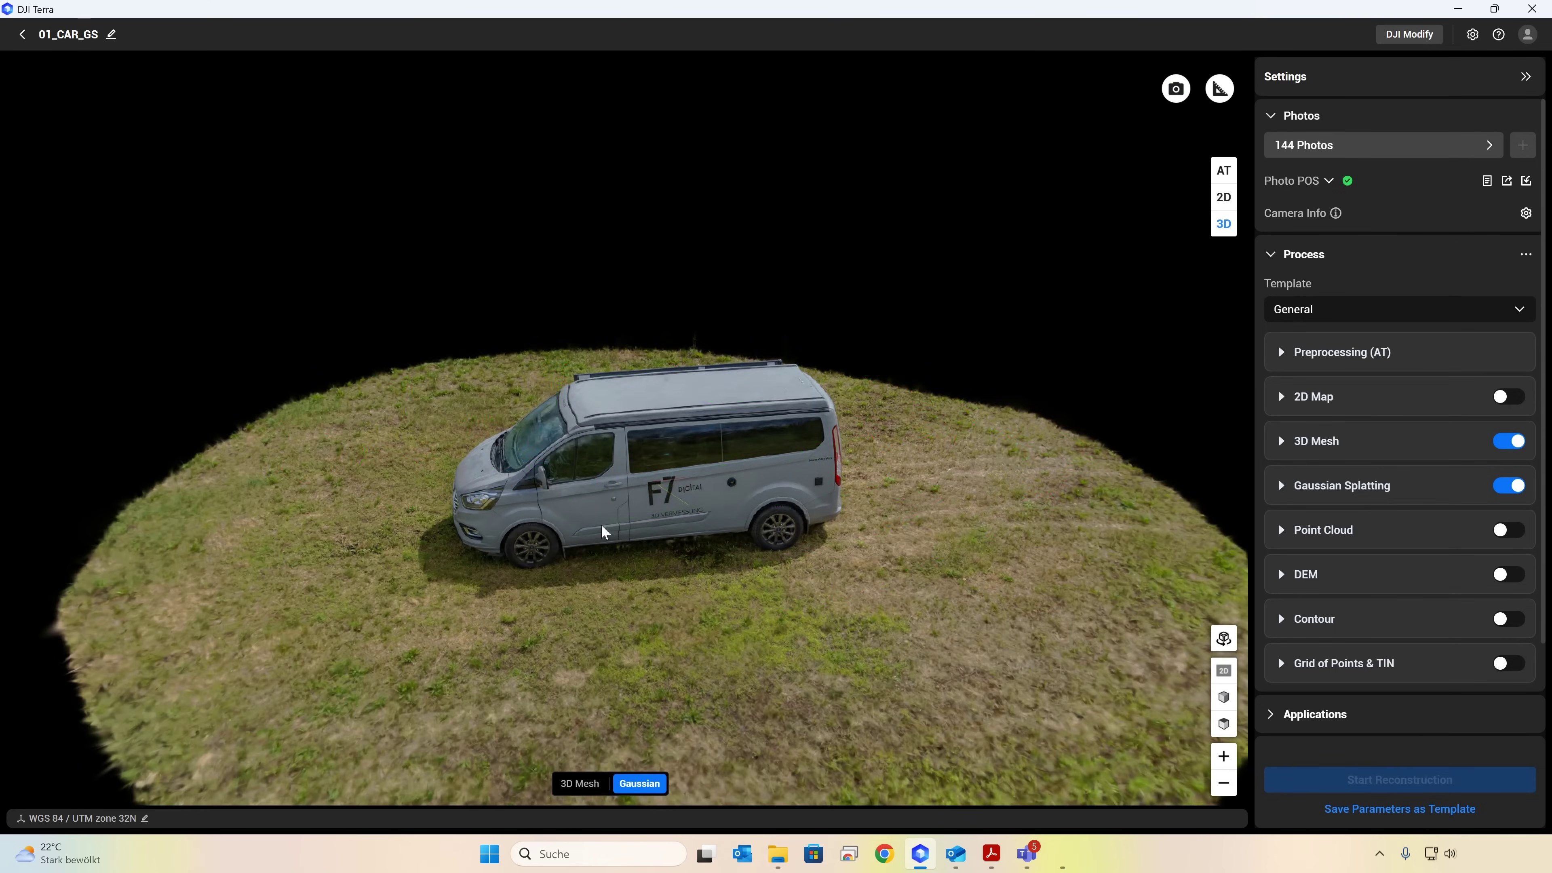
Examine the side lettering, windows and front of the van in the Gaussian view of 01_CAR_GS
scroll(371, 441, "up", 5)
scroll(371, 442, "up", 3)
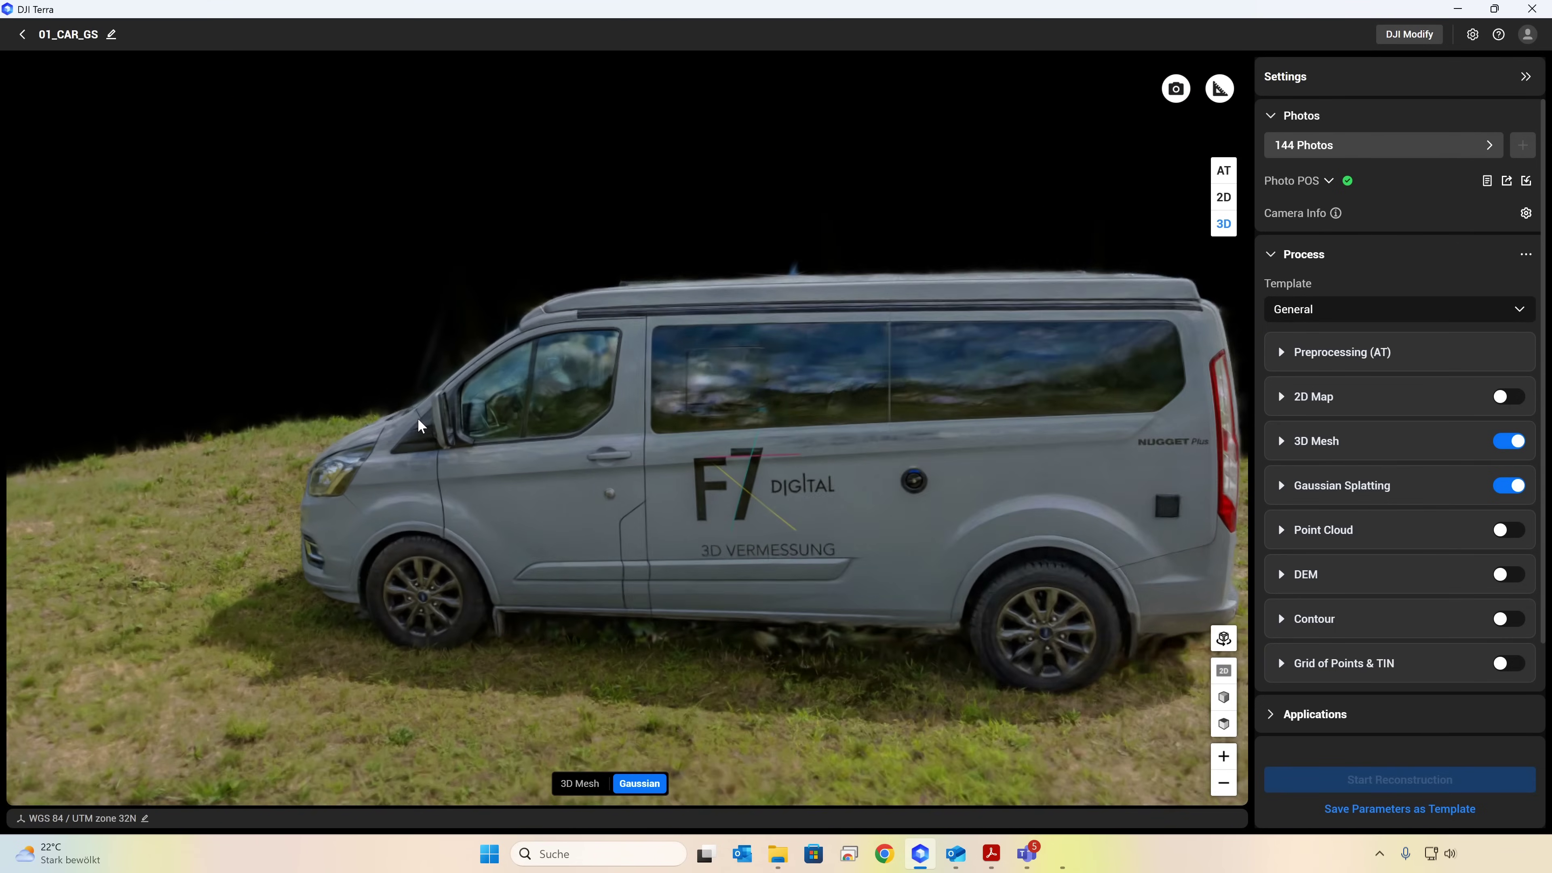
left_click_drag(724, 428, 866, 503)
middle_click_drag(865, 502, 903, 564)
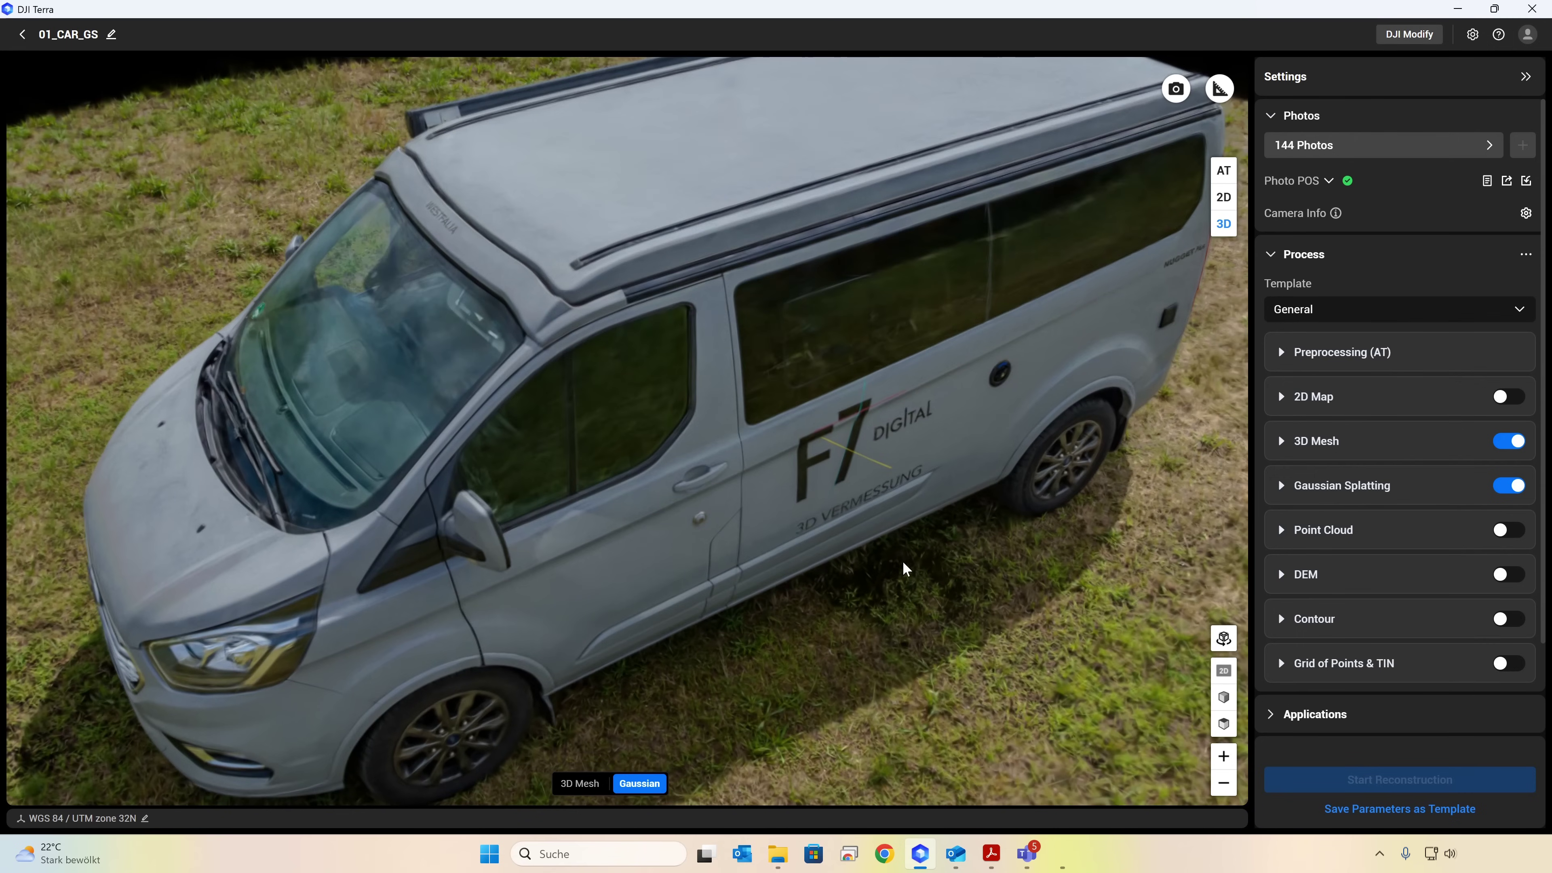
left_click_drag(709, 428, 816, 471)
Display the van as a 3D mesh and examine the reconstruction of its roof and windows up close
left_click(585, 780)
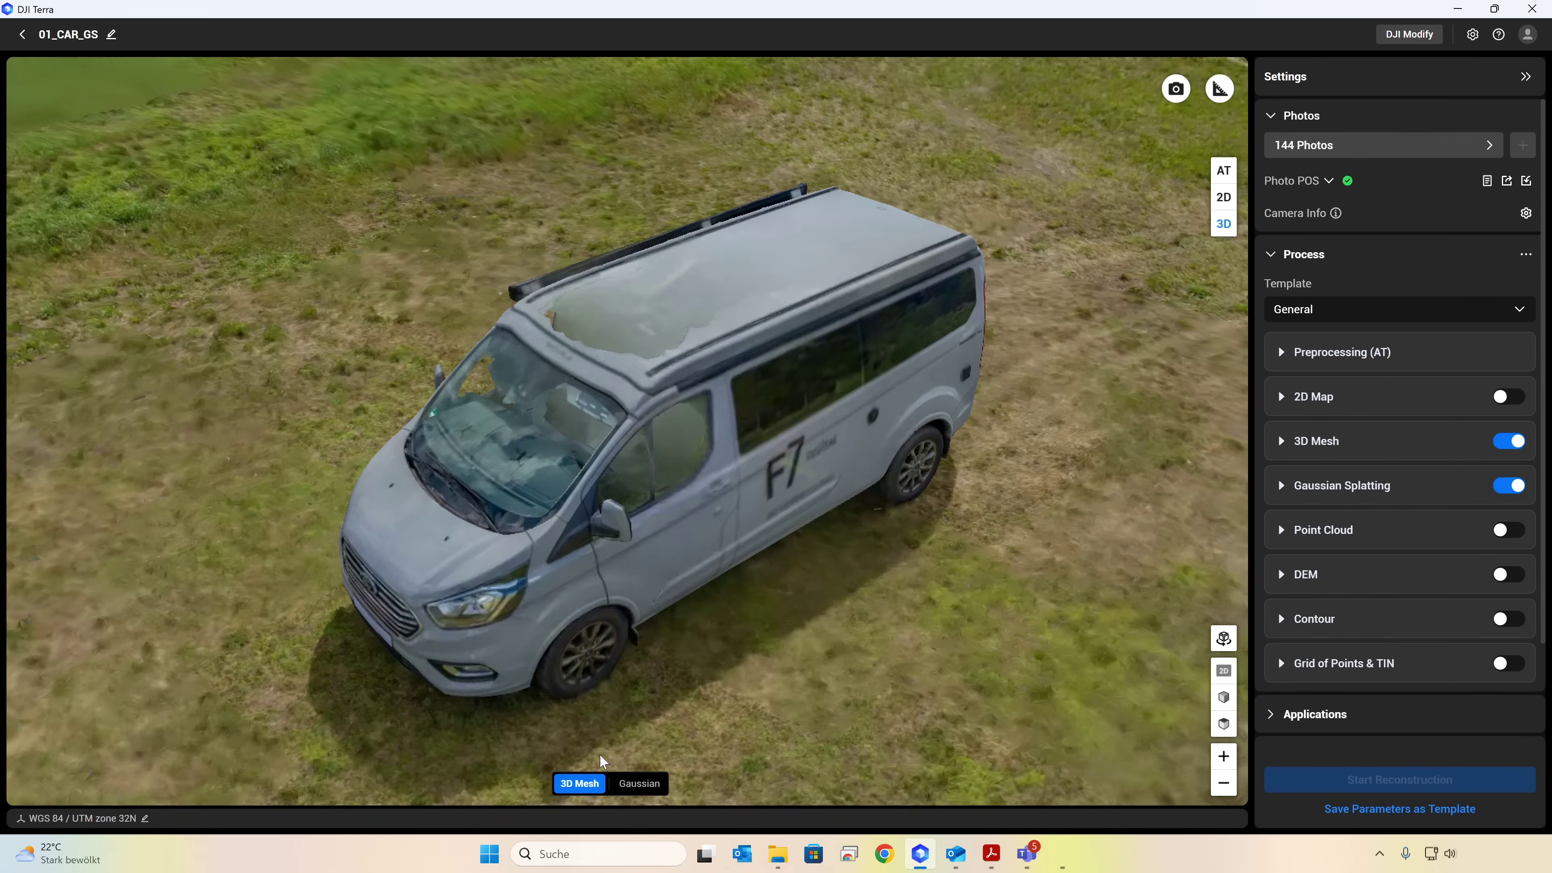
scroll(610, 404, "up", 5)
middle_click_drag(610, 400, 205, 445)
scroll(745, 492, "down", 3)
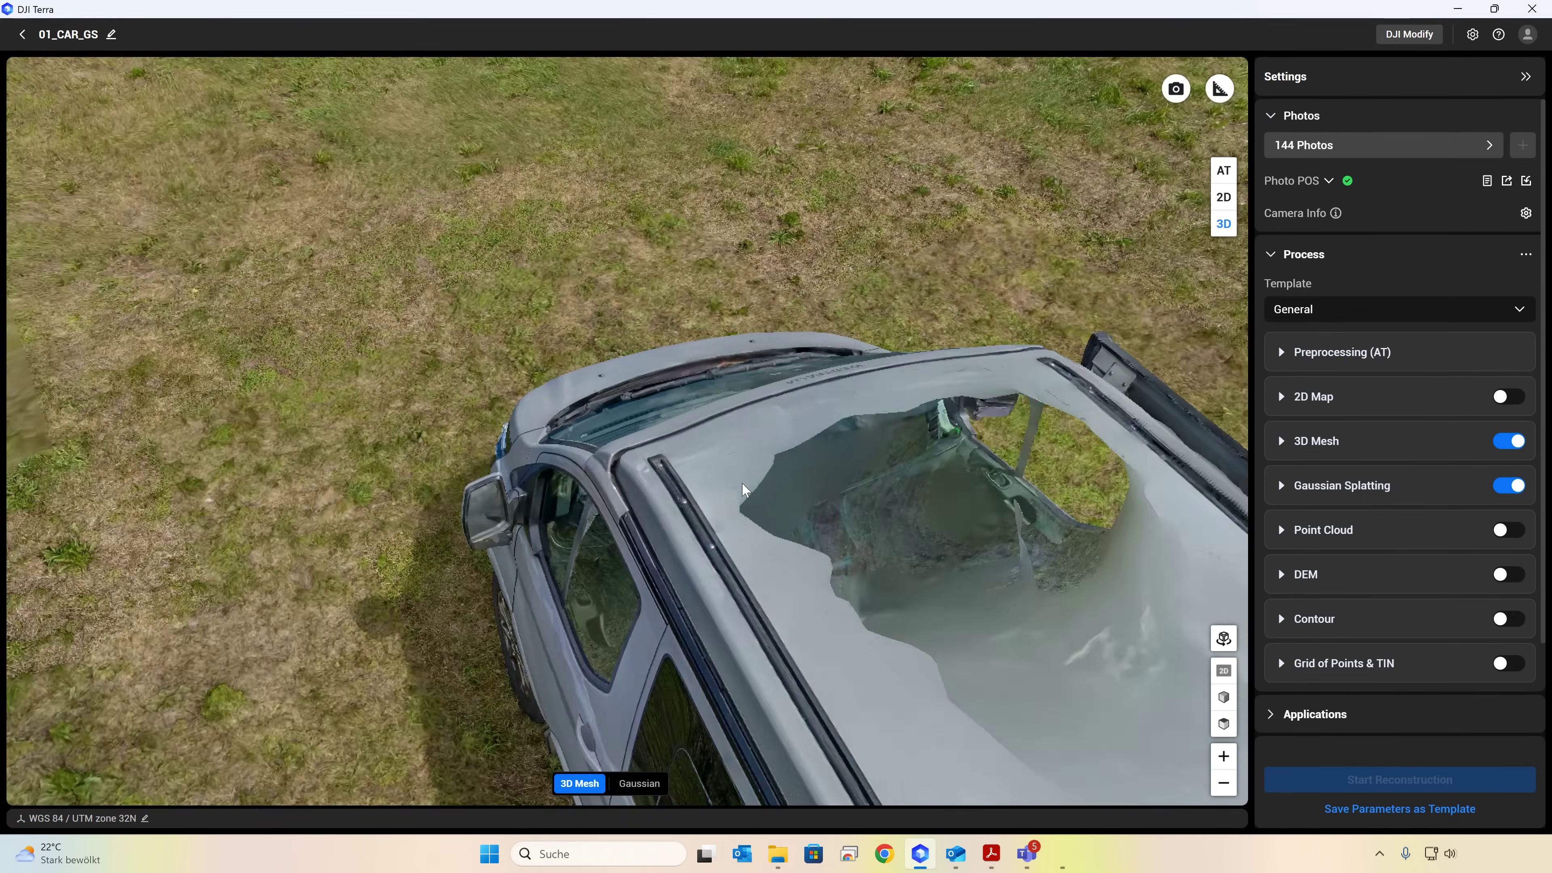
middle_click_drag(801, 496, 894, 519)
scroll(929, 596, "up", 2)
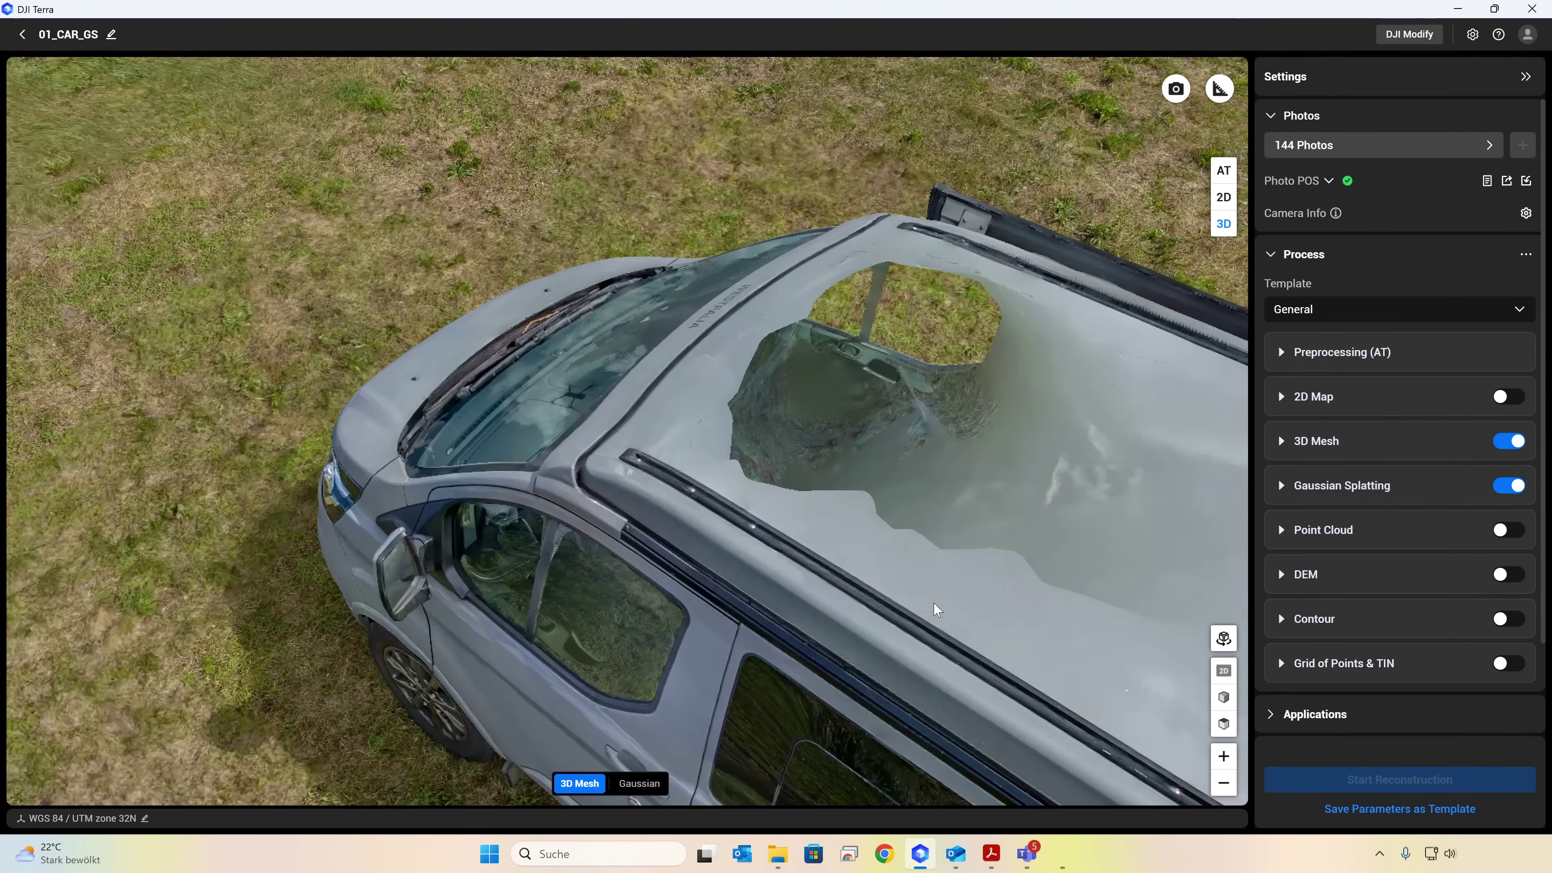
left_click_drag(916, 569, 845, 575)
middle_click_drag(846, 573, 884, 575)
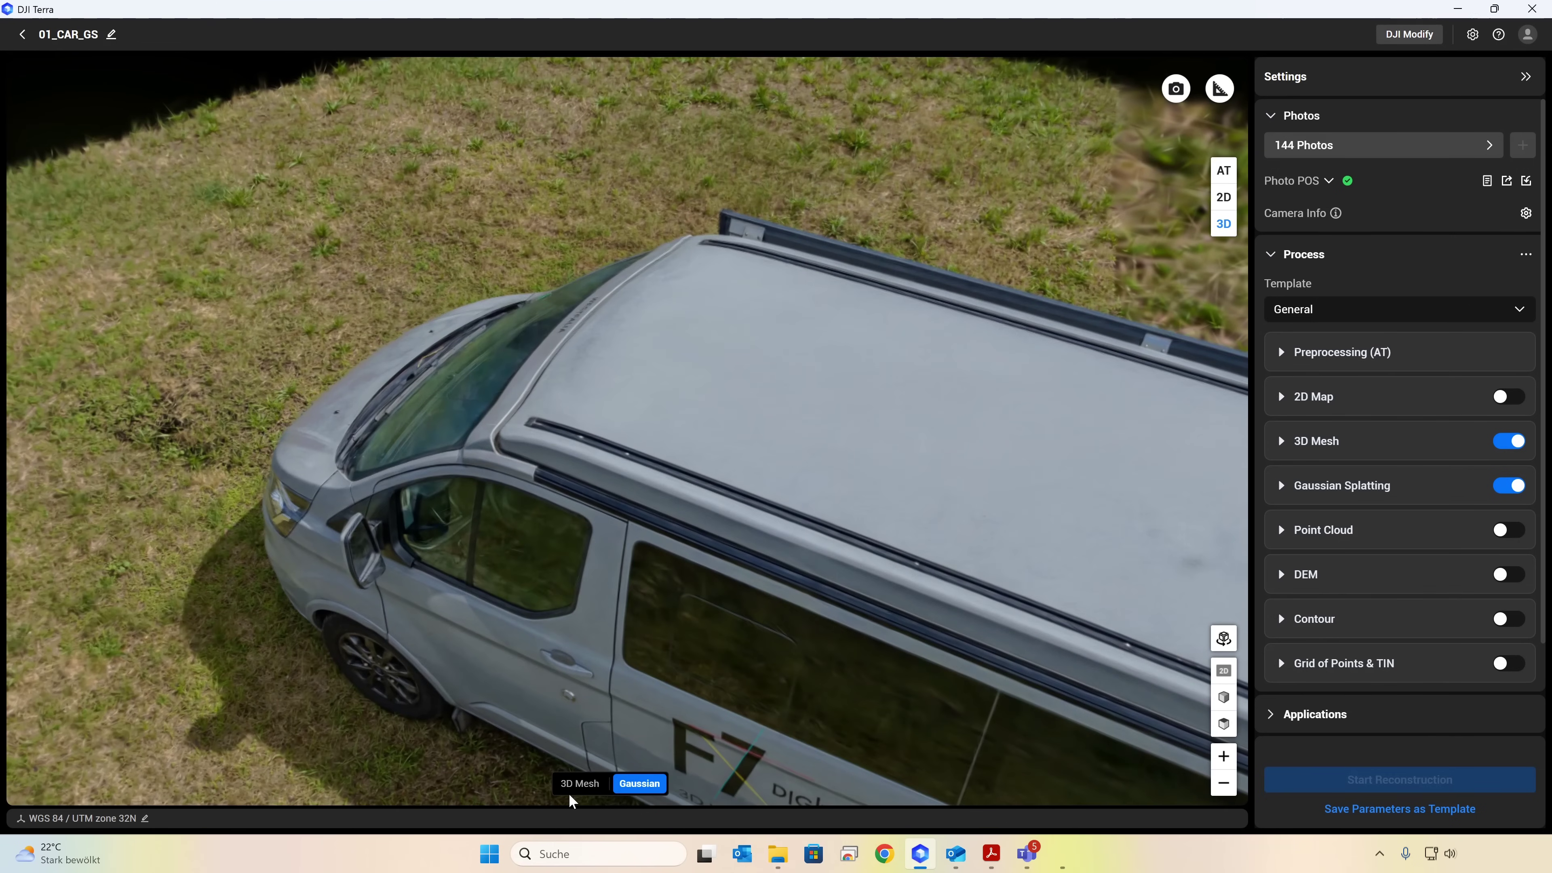
Compare the van's roof between the 3D mesh and Gaussian results, and inspect its rear in the Gaussian view
left_click(584, 785)
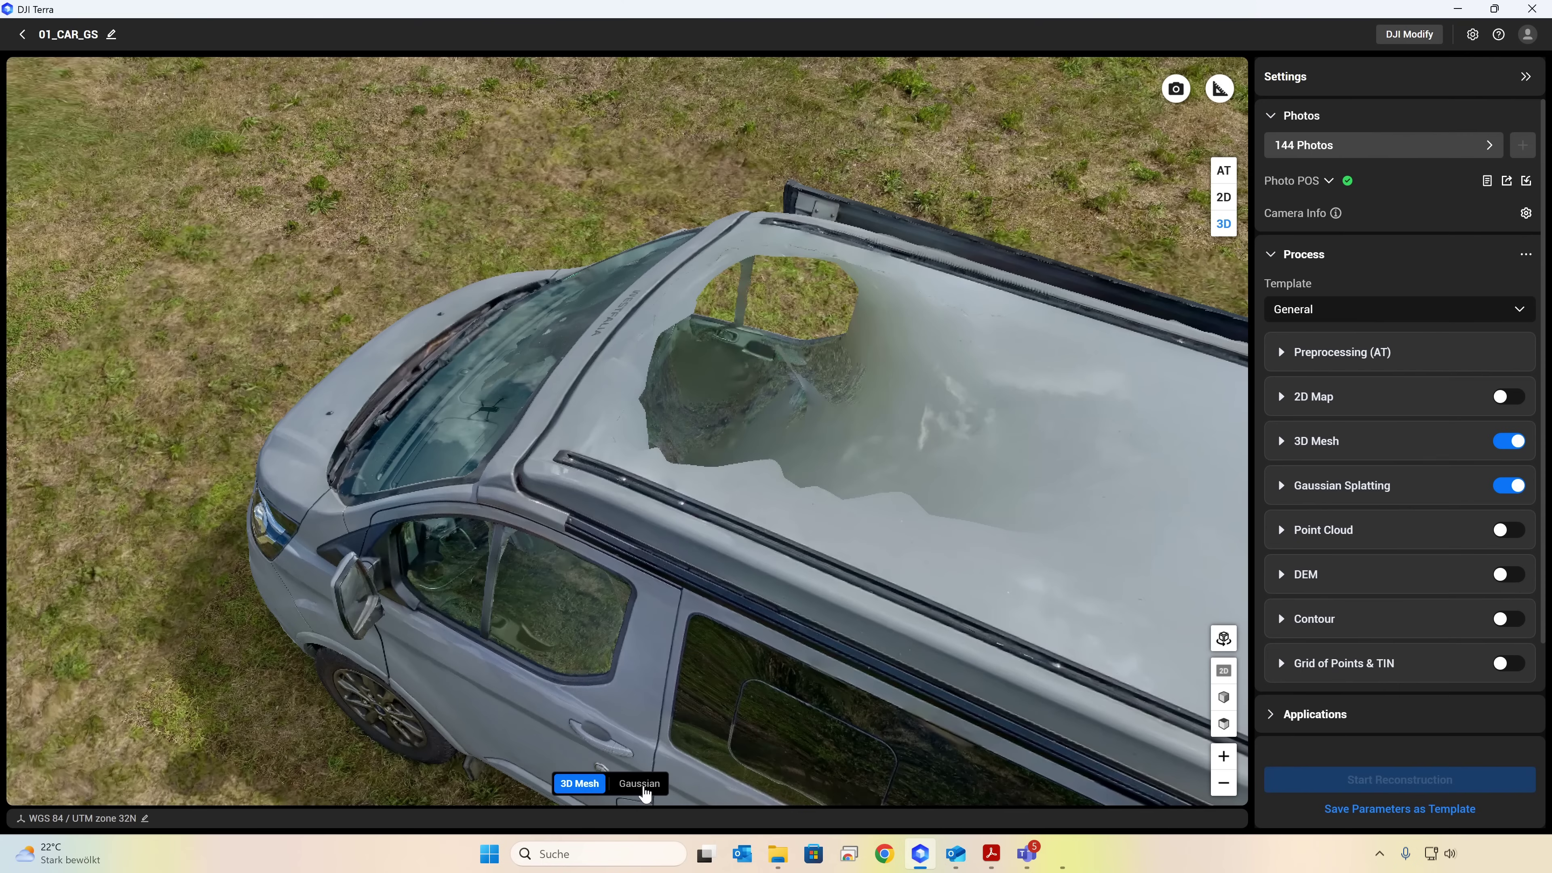
left_click(639, 784)
left_click(575, 784)
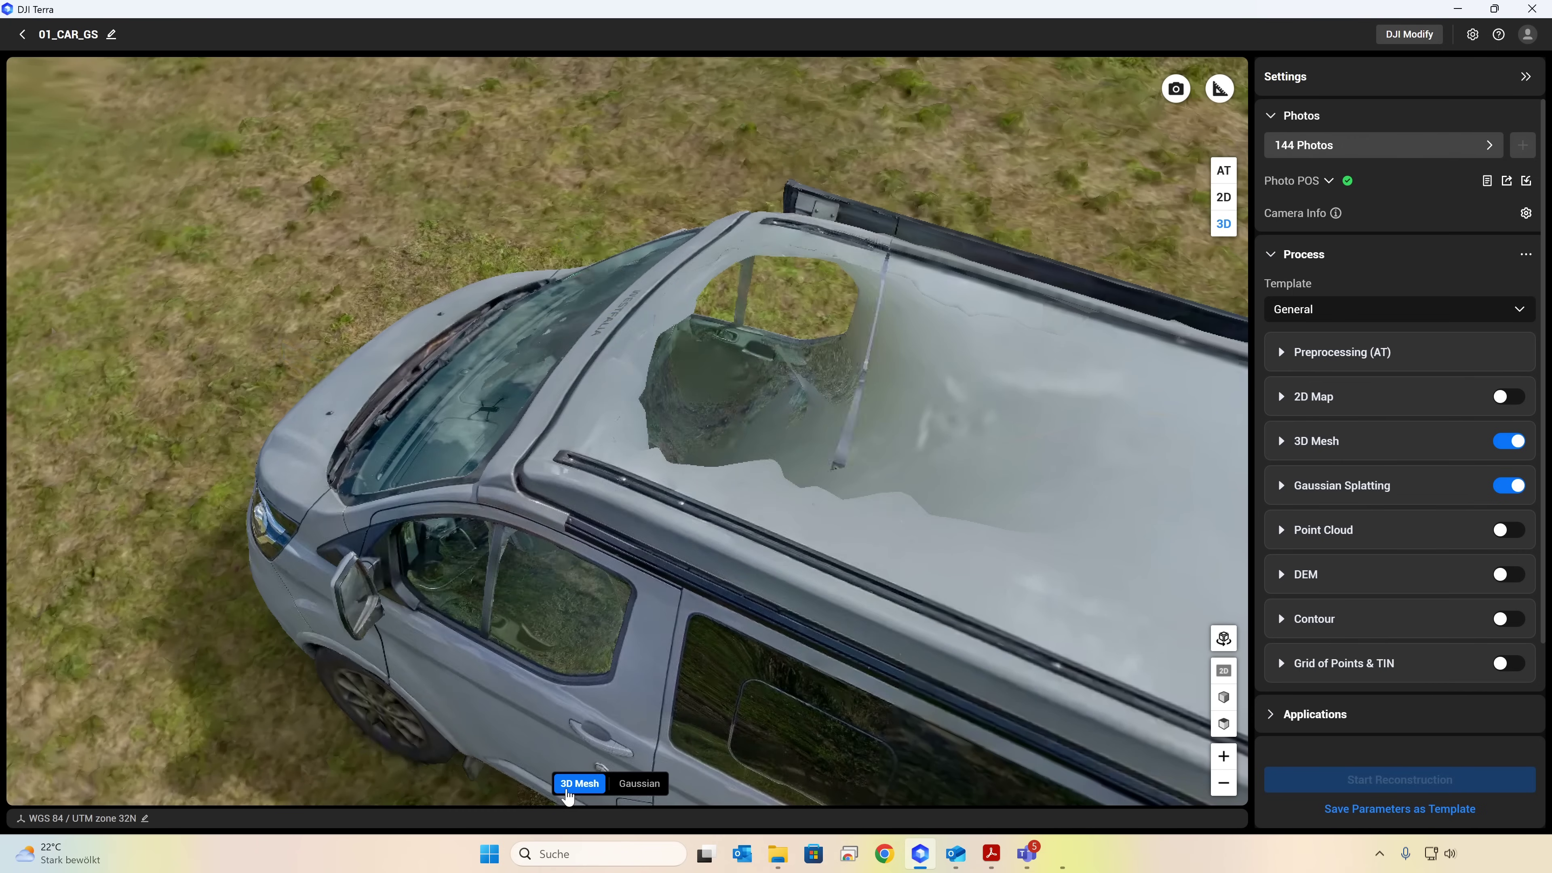
left_click(639, 784)
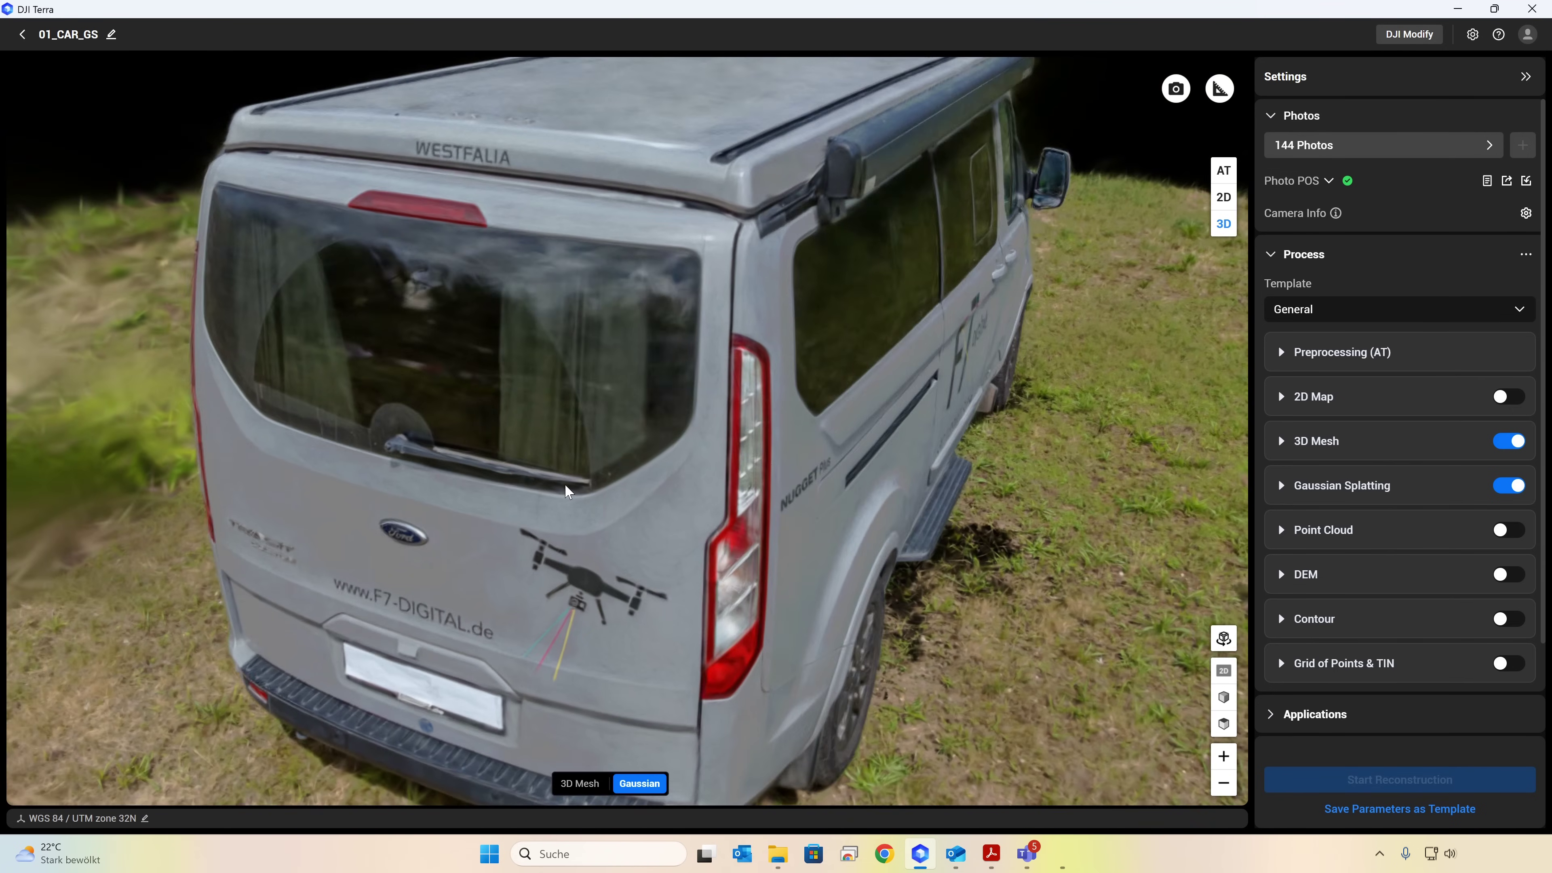
middle_click_drag(565, 489, 454, 412)
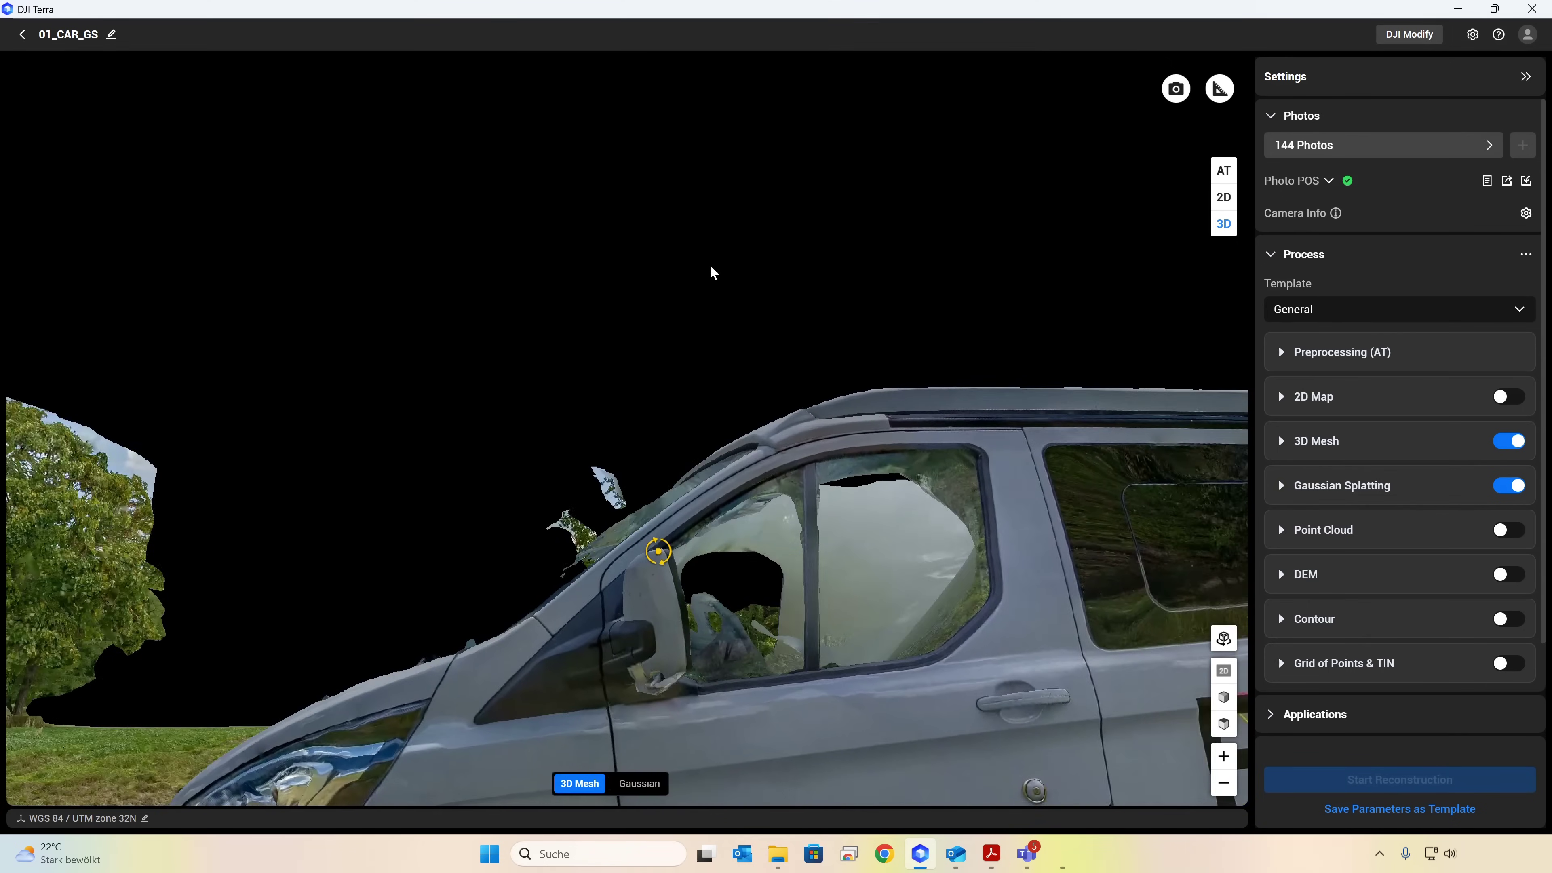
Inspect the van's side window and windscreen in the 3D mesh, and return the whole van to the Gaussian view
middle_click_drag(835, 589, 865, 777)
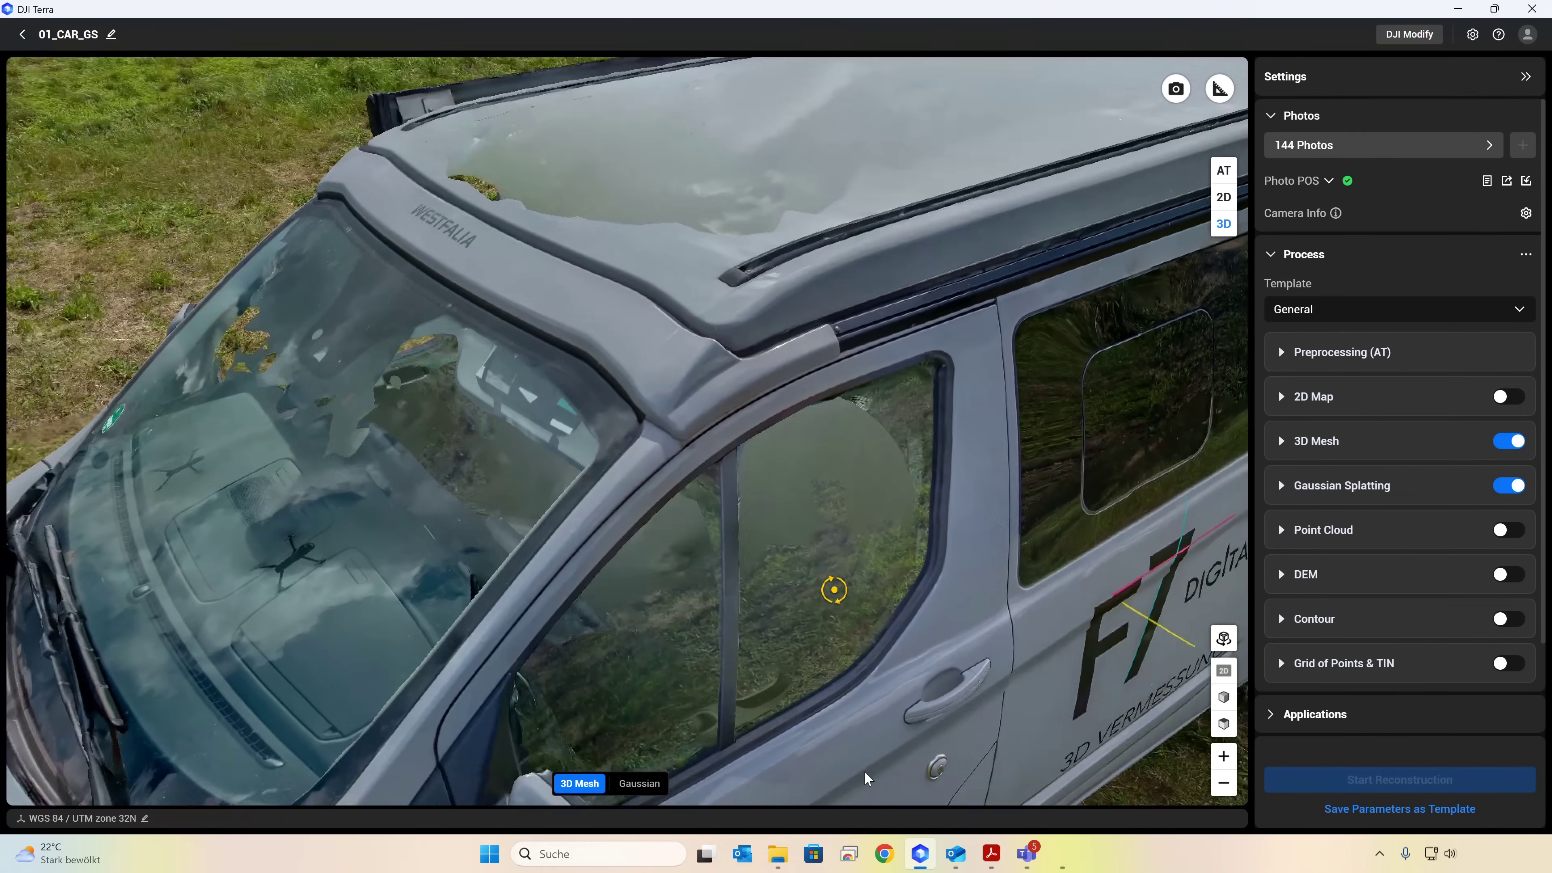
scroll(823, 415, "down", 3)
scroll(823, 415, "down", 1)
left_click_drag(714, 575, 596, 548)
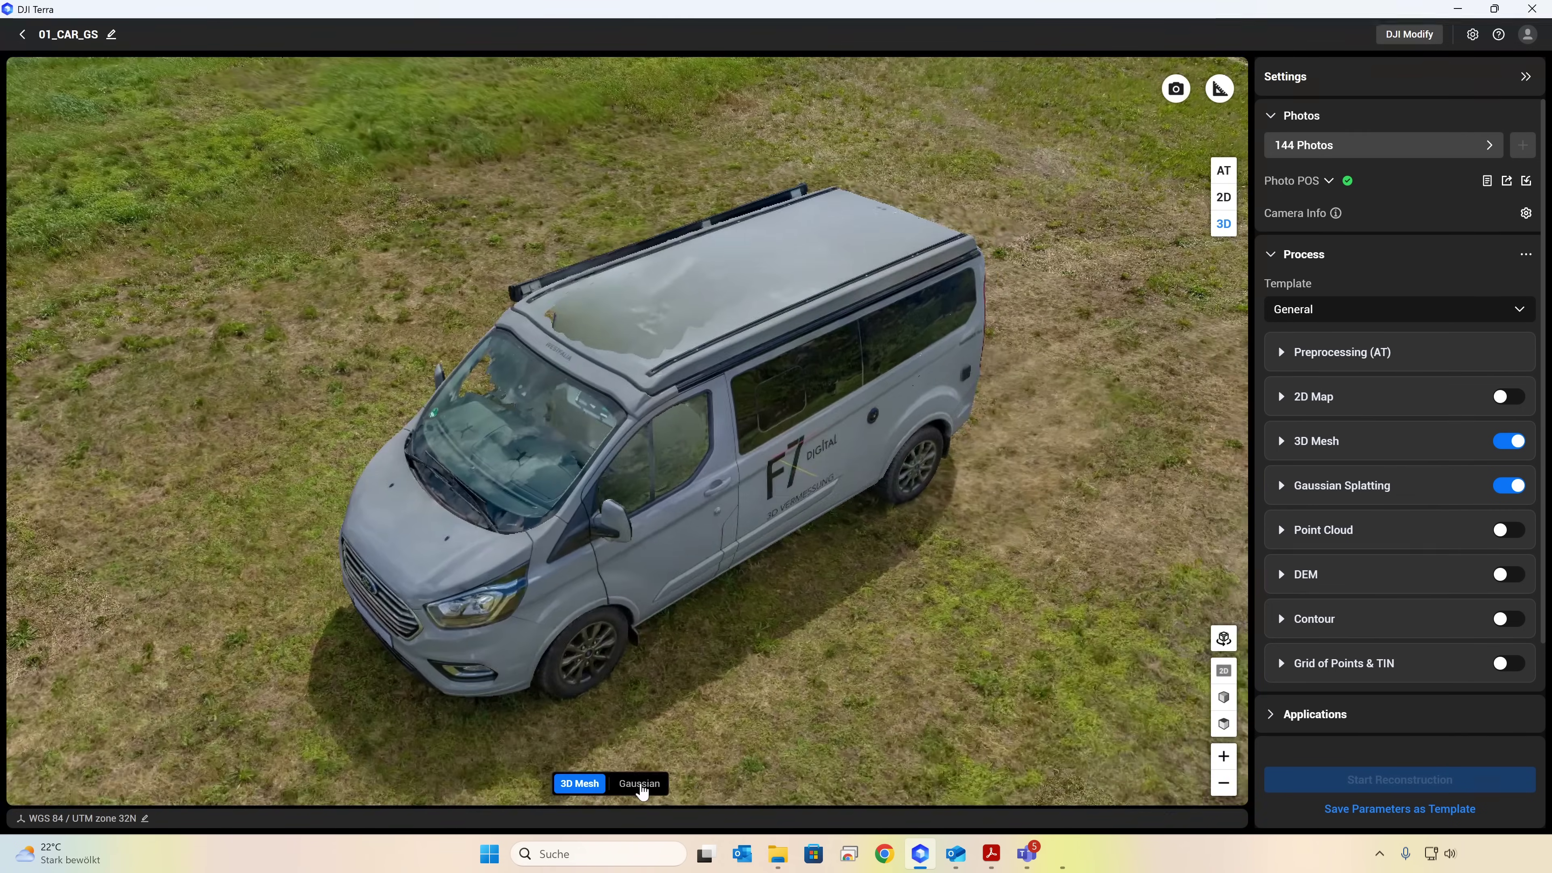
left_click(640, 785)
left_click_drag(641, 764, 794, 413)
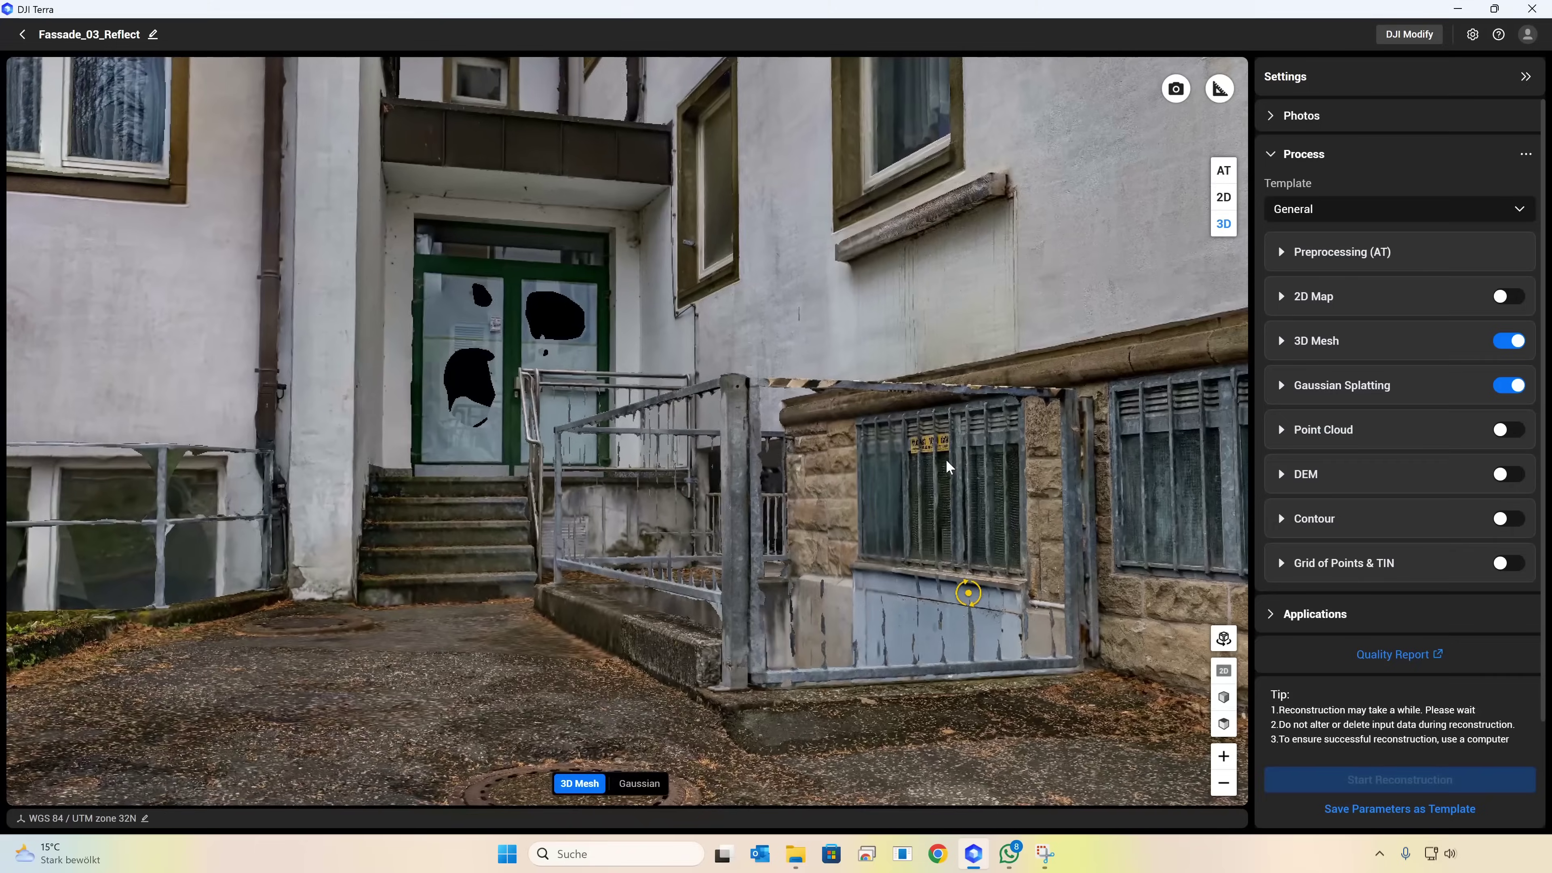
Examine the glass entrance door, steps and railings of the Fassade_03_Reflect building in the 3D mesh
left_click_drag(963, 589, 896, 608)
scroll(852, 574, "down", 2)
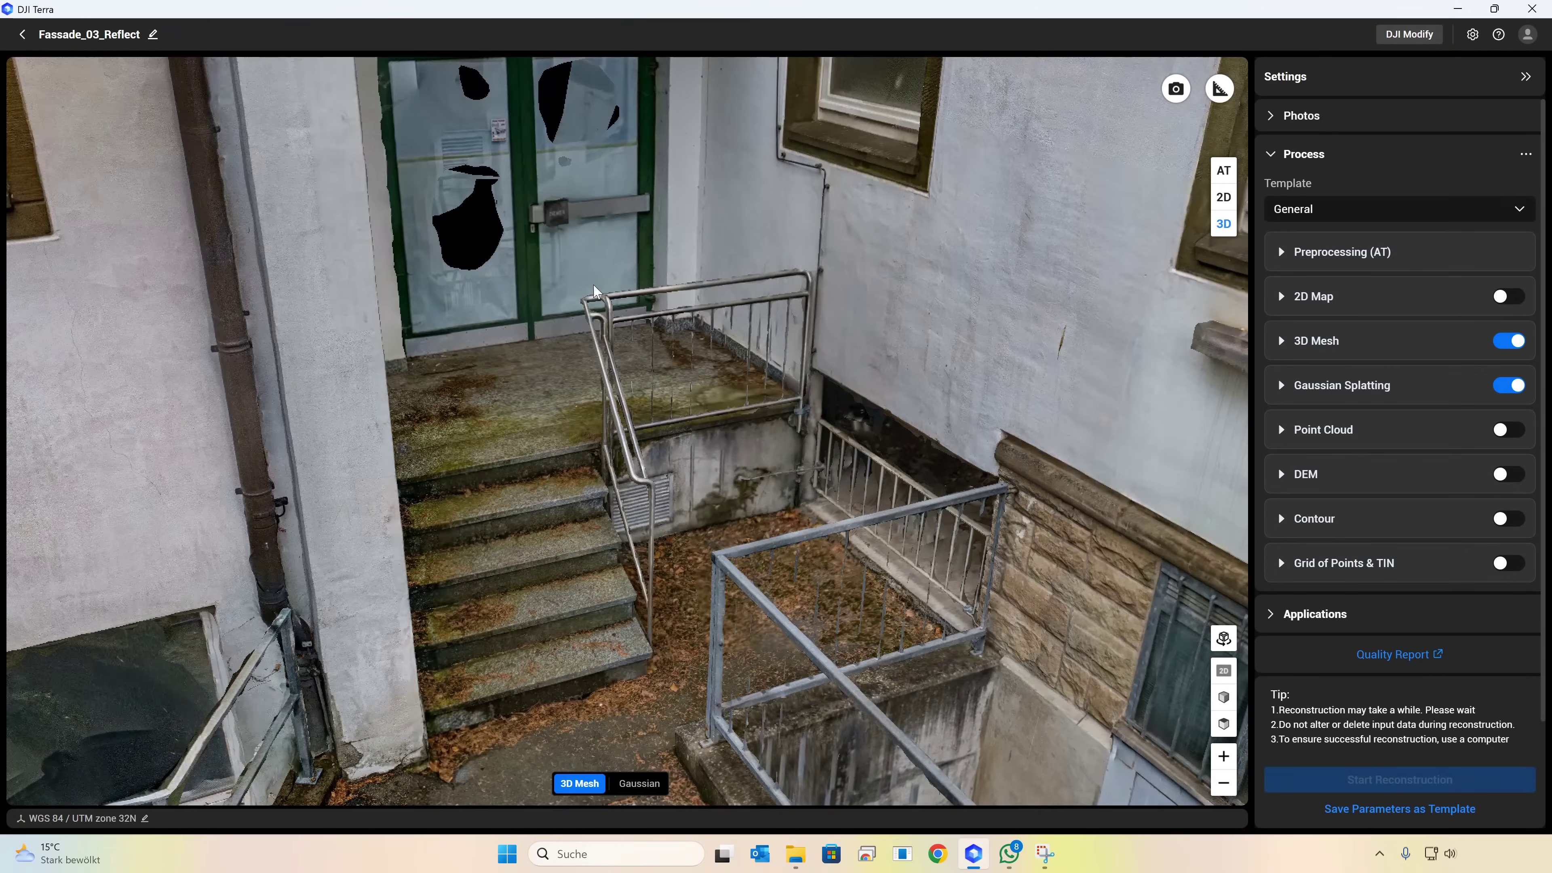
middle_click_drag(540, 238, 498, 223)
scroll(477, 115, "up", 2)
middle_click_drag(481, 118, 507, 168)
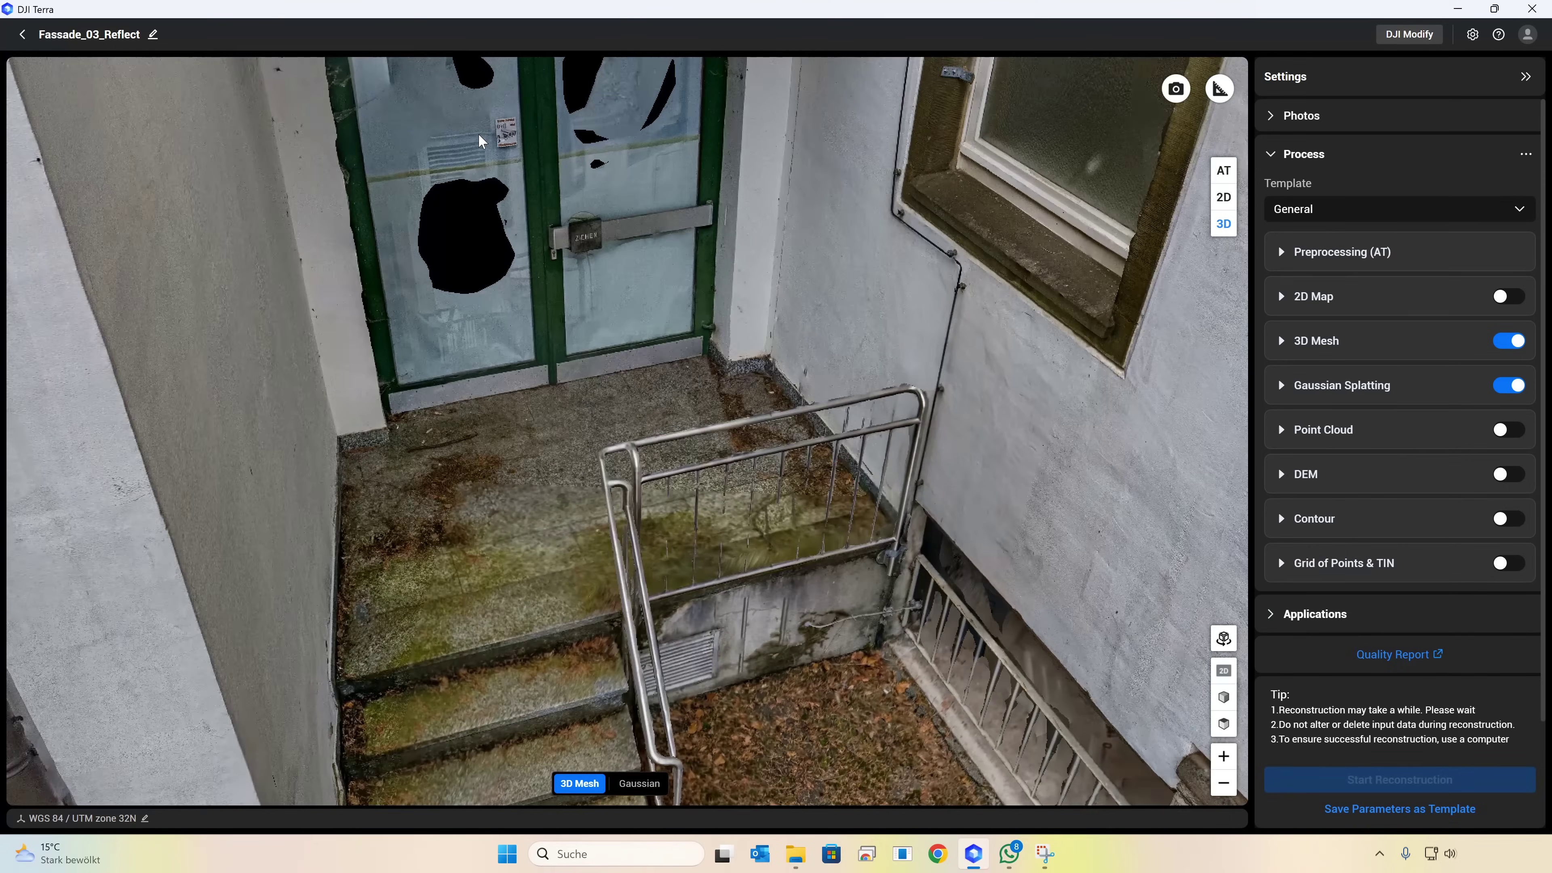
scroll(482, 140, "up", 2)
left_click_drag(482, 141, 527, 279)
middle_click_drag(527, 279, 471, 195)
scroll(714, 289, "down", 3)
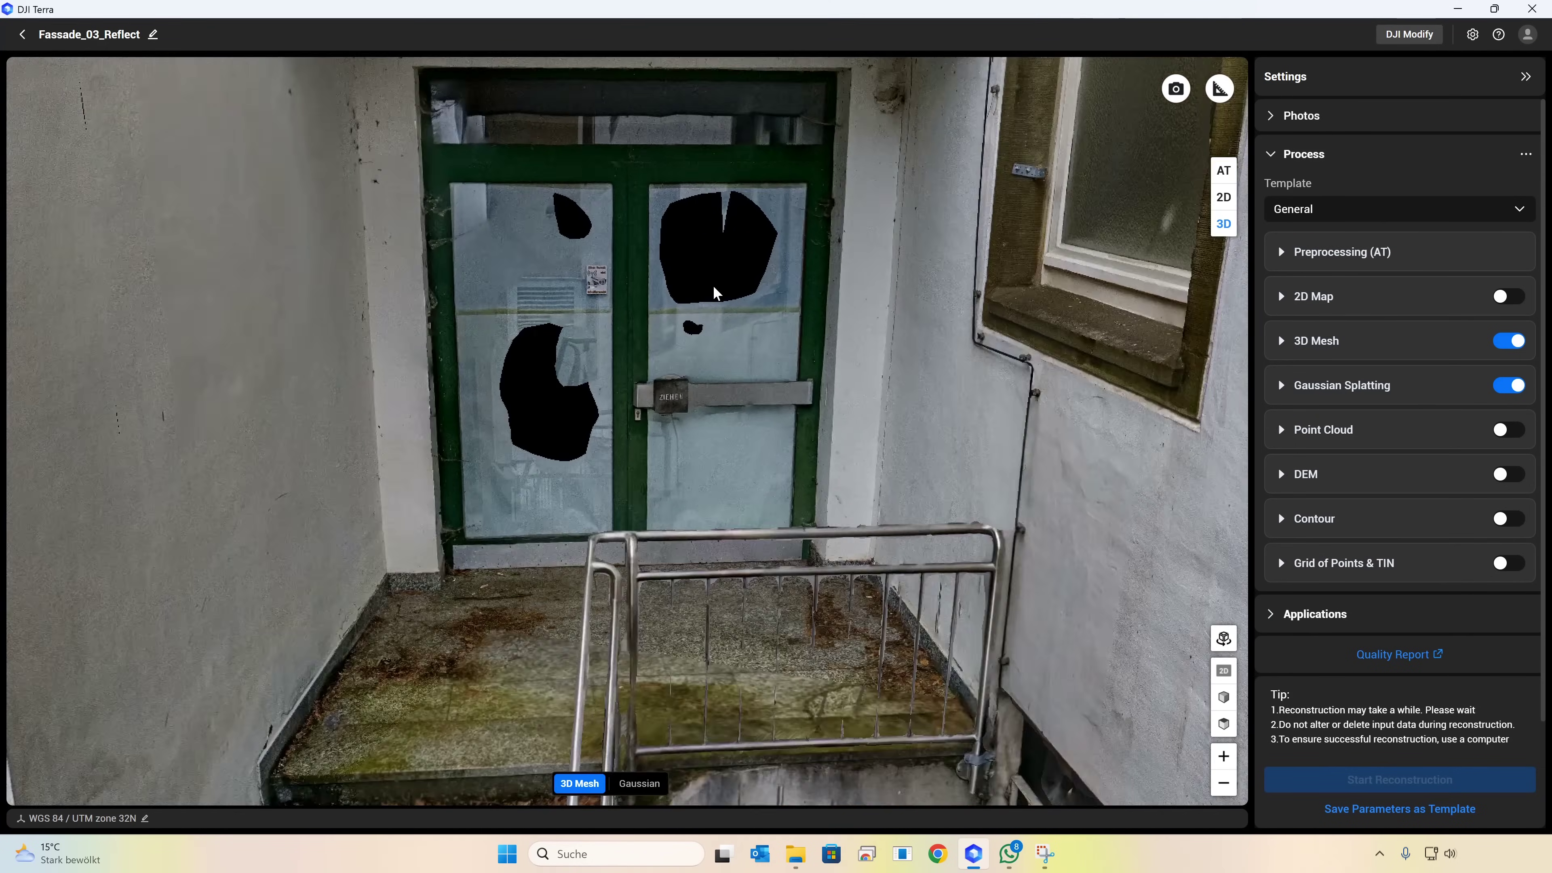
left_click_drag(715, 294, 606, 411)
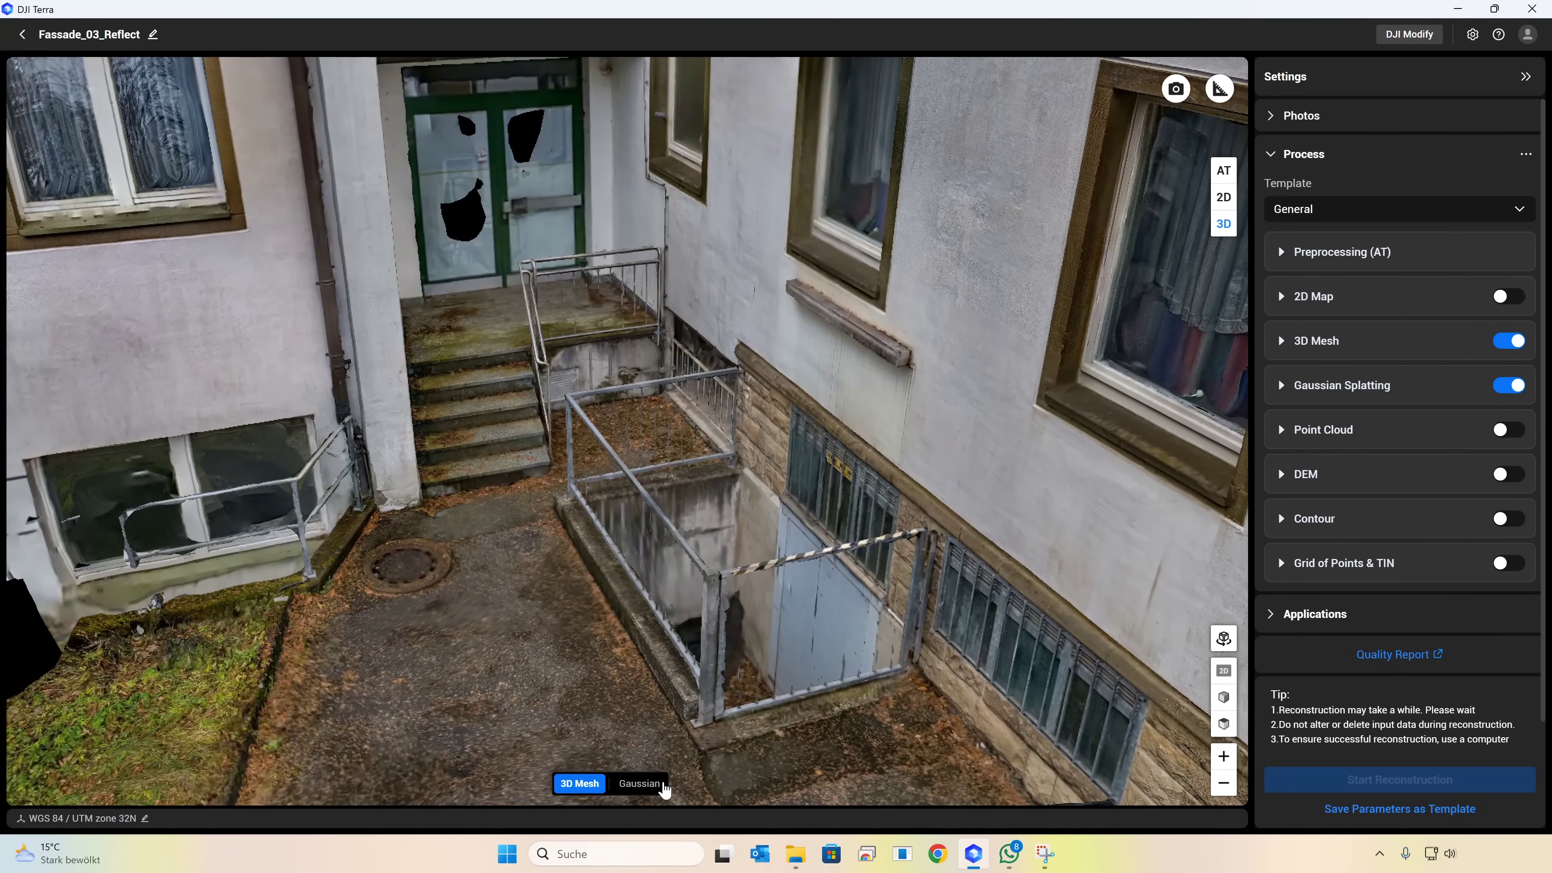
Display the facade as Gaussian splats and examine the same railings, stairs and glass entrance door
left_click(642, 785)
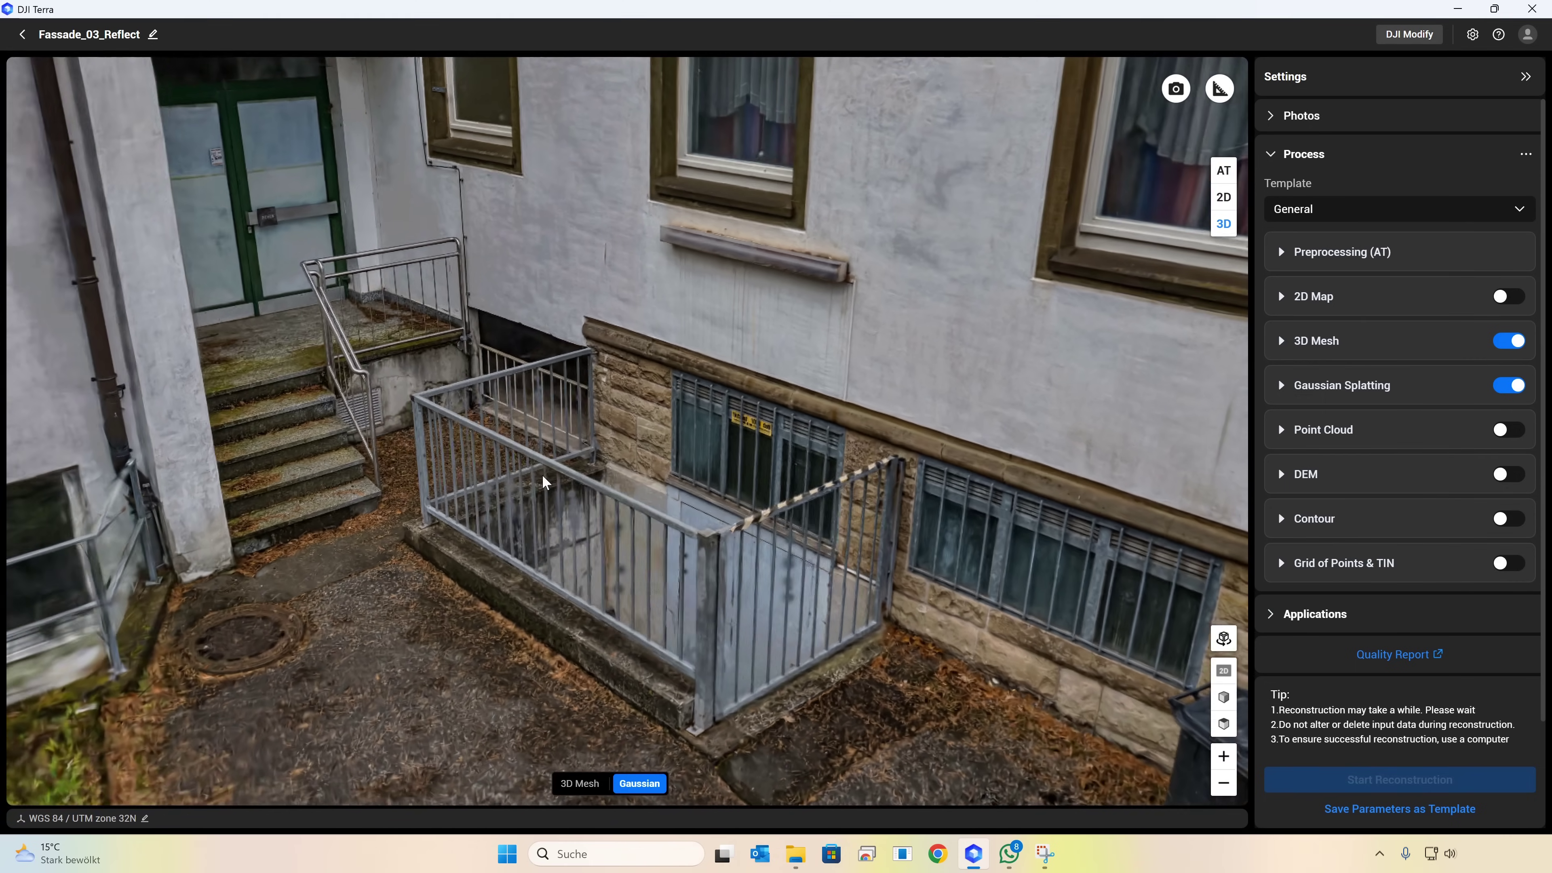
left_click_drag(545, 483, 476, 322)
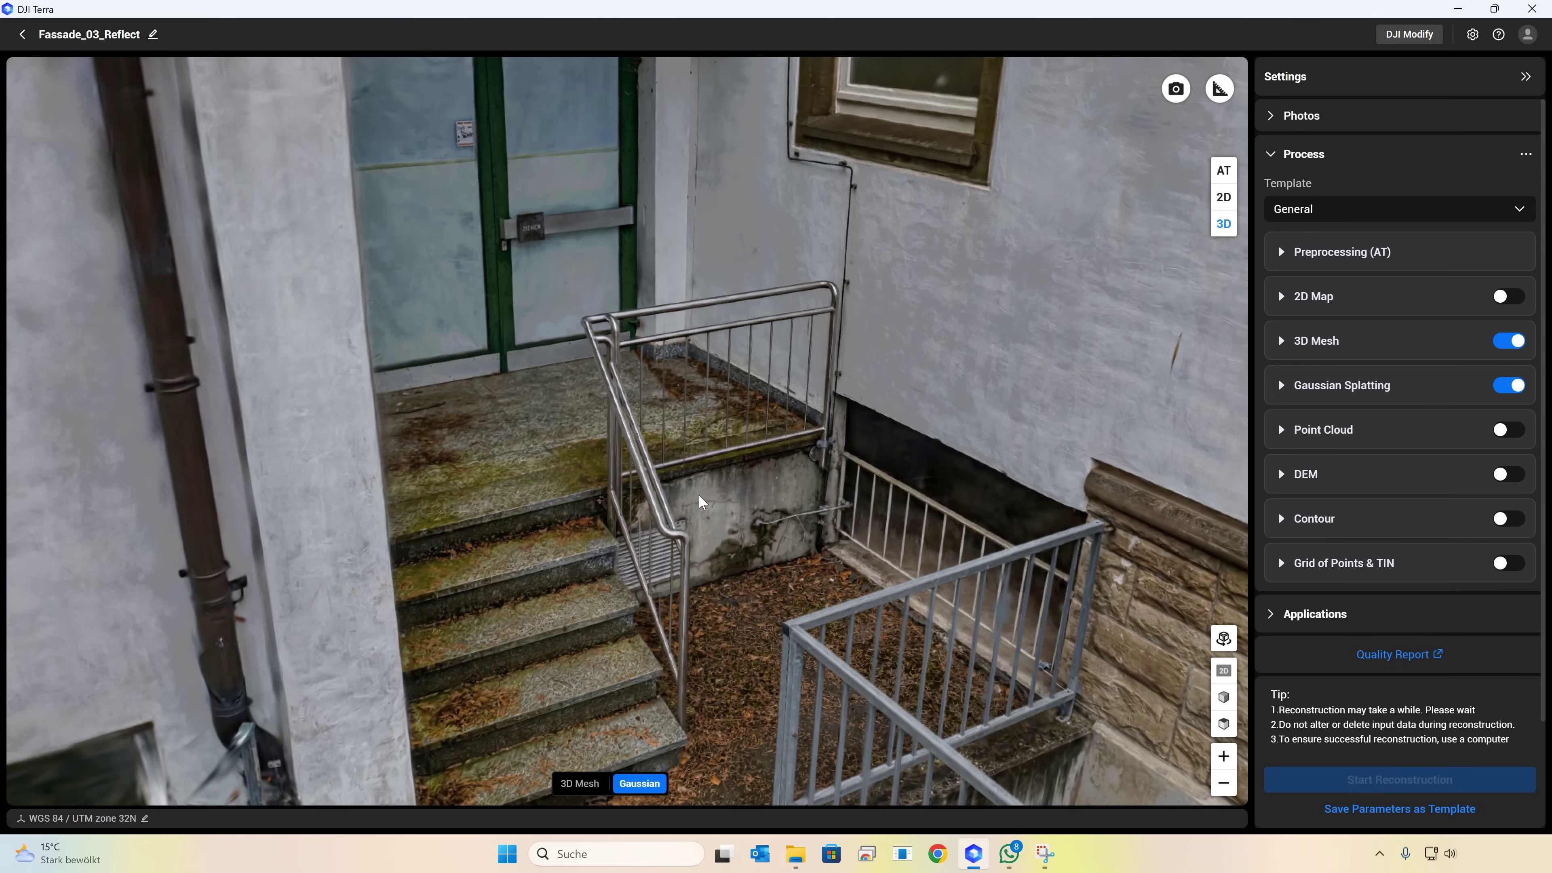
left_click_drag(689, 496, 1222, 101)
left_click(1220, 97)
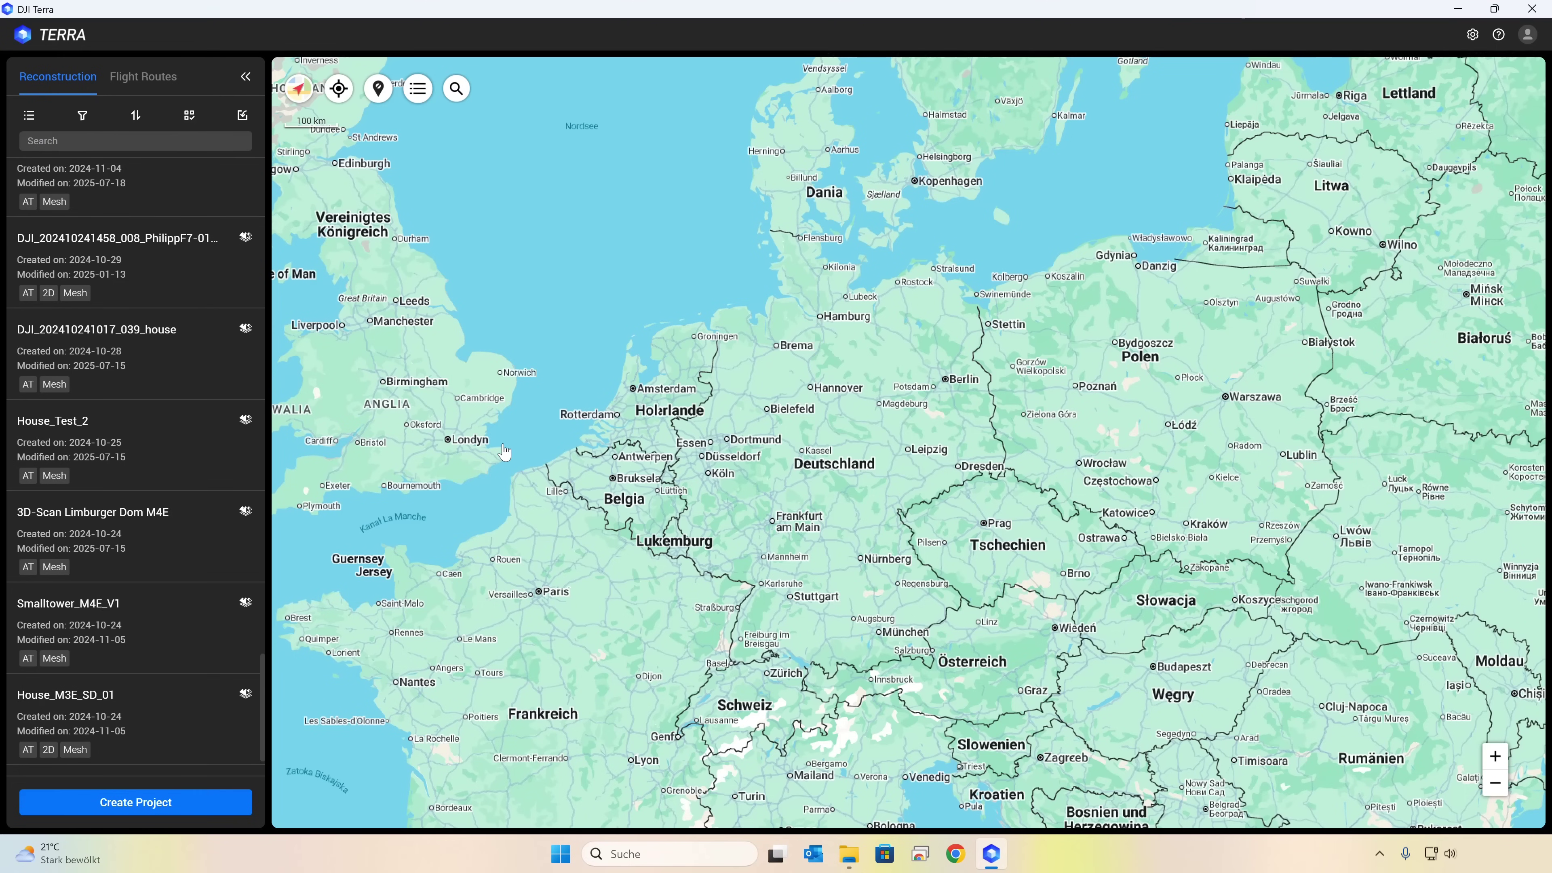
Create a Visible Light reconstruction project named Church_DJI_Terra_Gaussian_Splatting
left_click(128, 805)
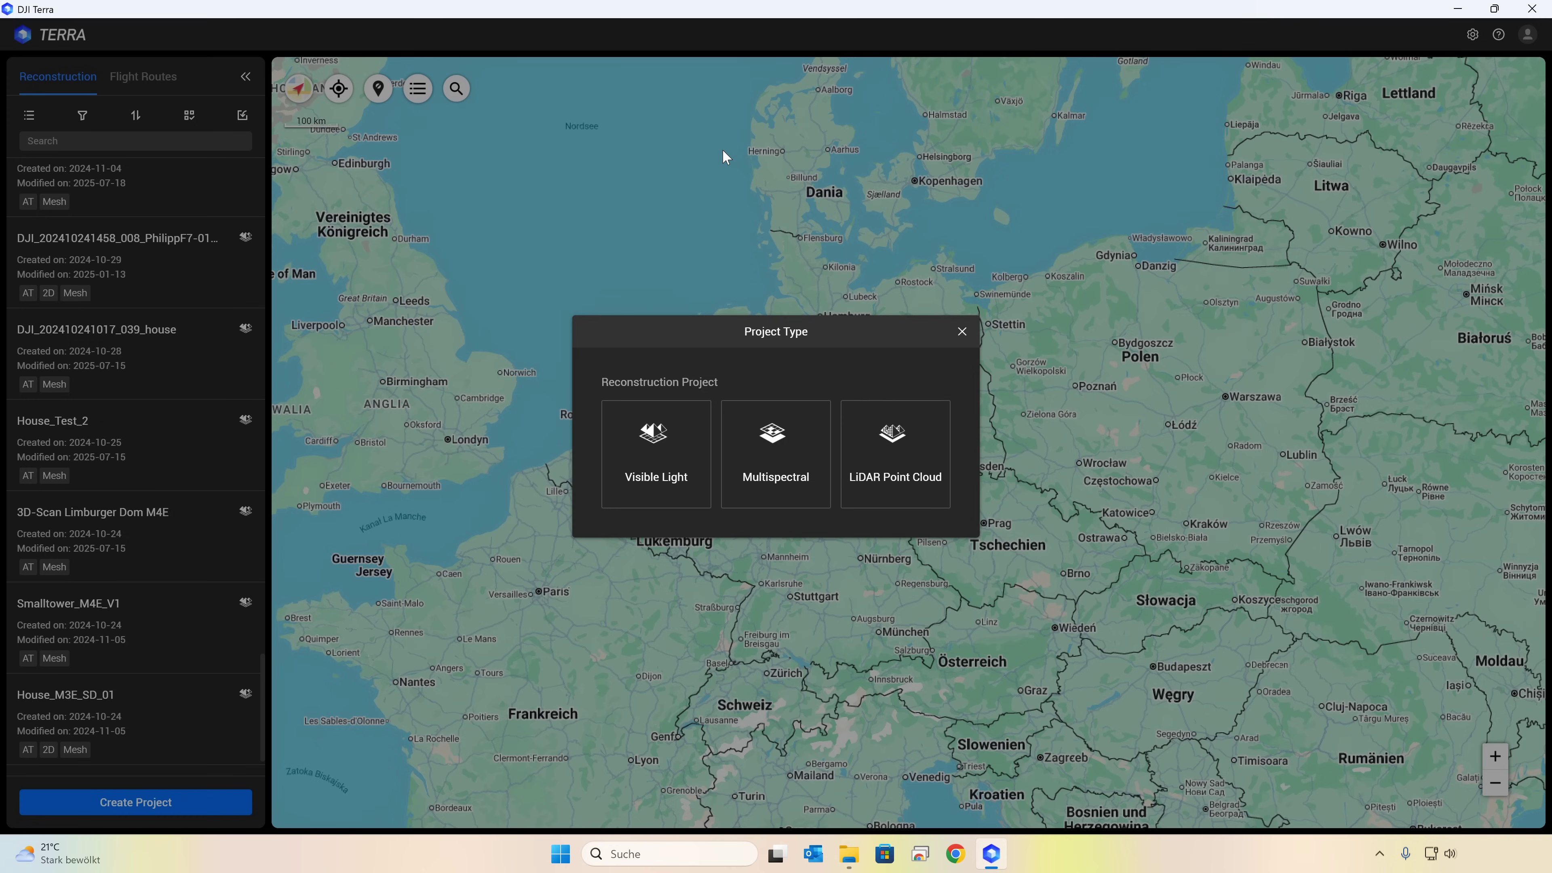
left_click(673, 451)
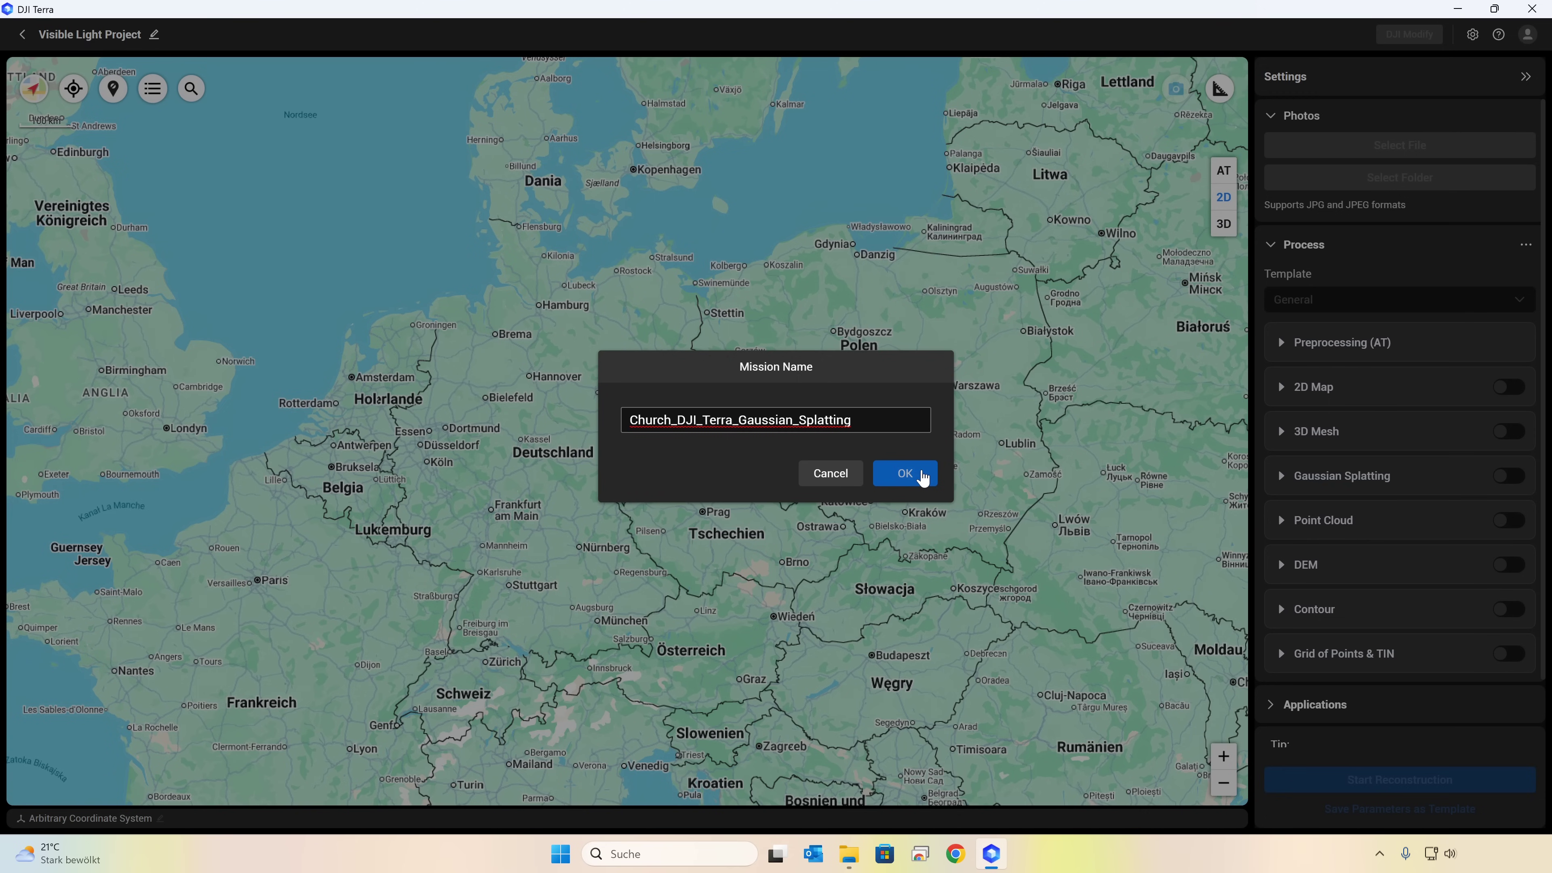
left_click(904, 473)
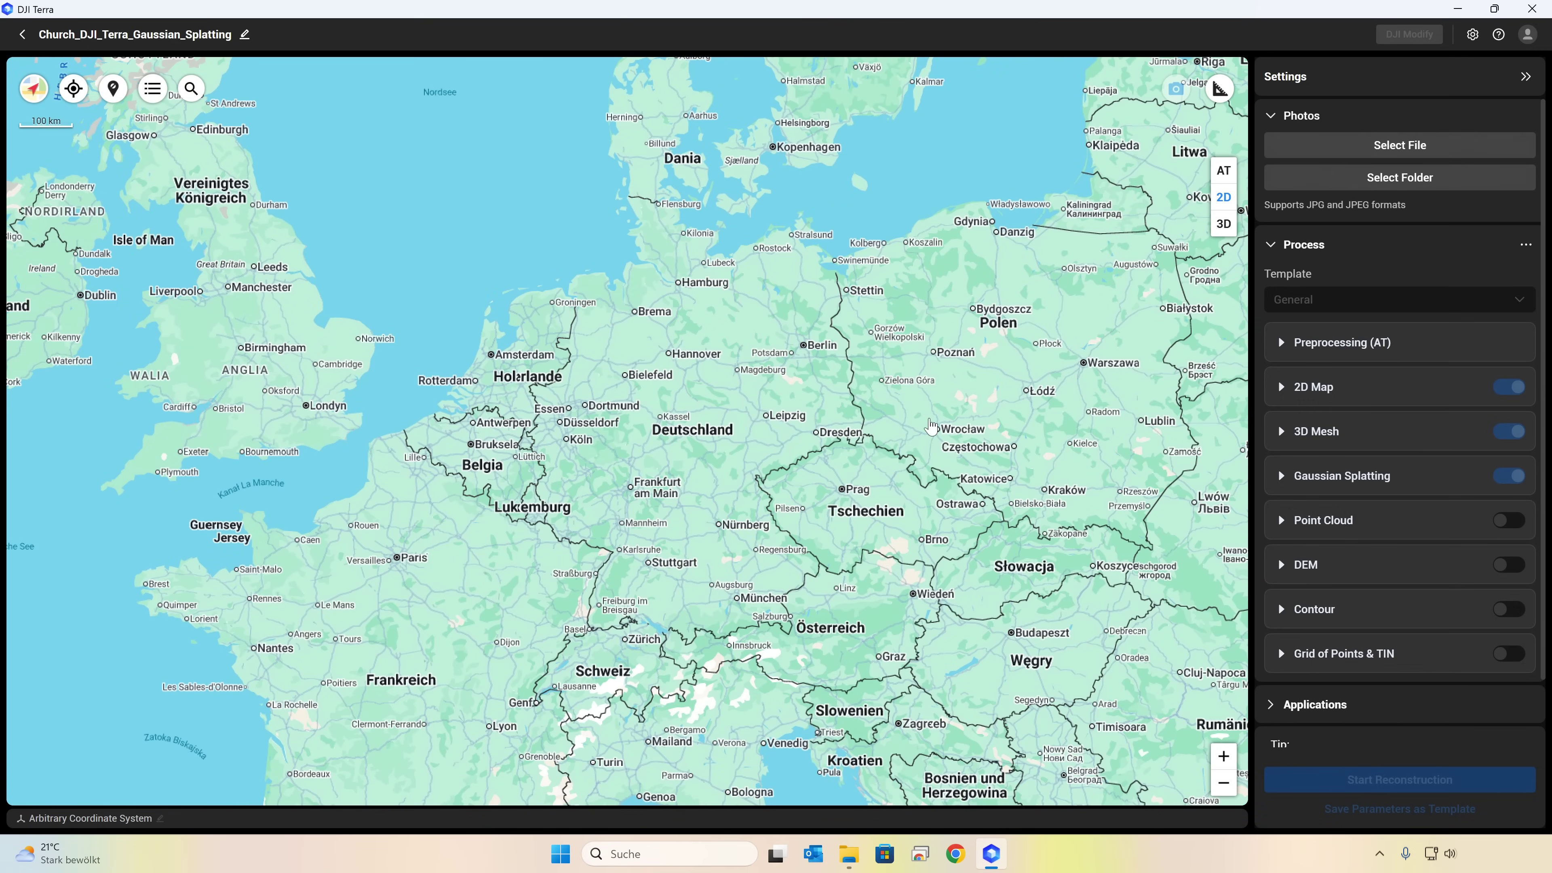
Import all the church photos from the Church_TERRA_GS folder into the project
left_click(1401, 148)
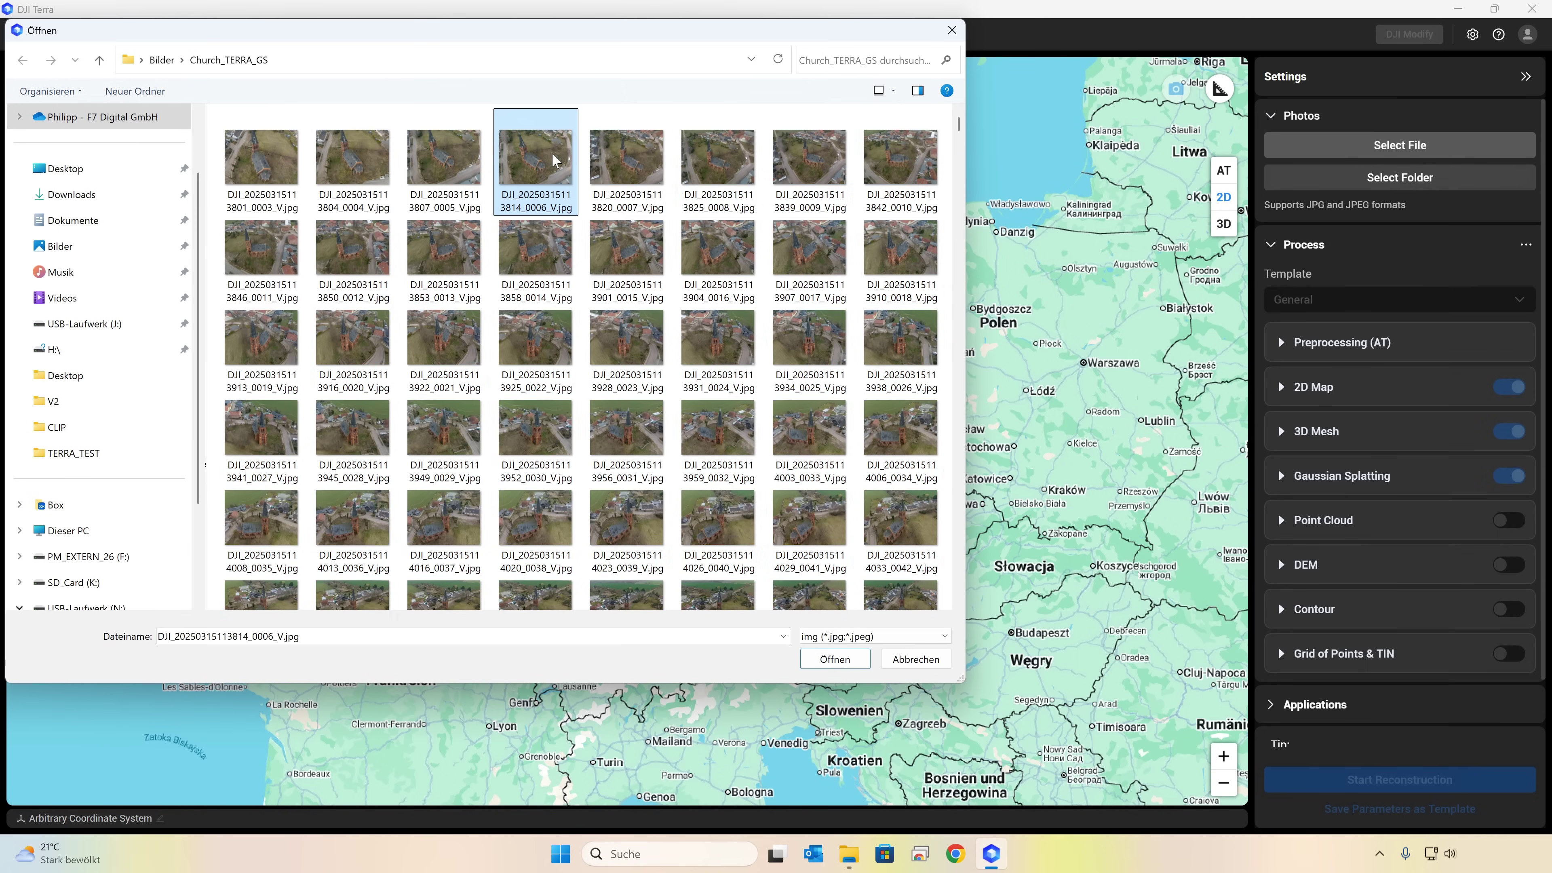
left_click(835, 659)
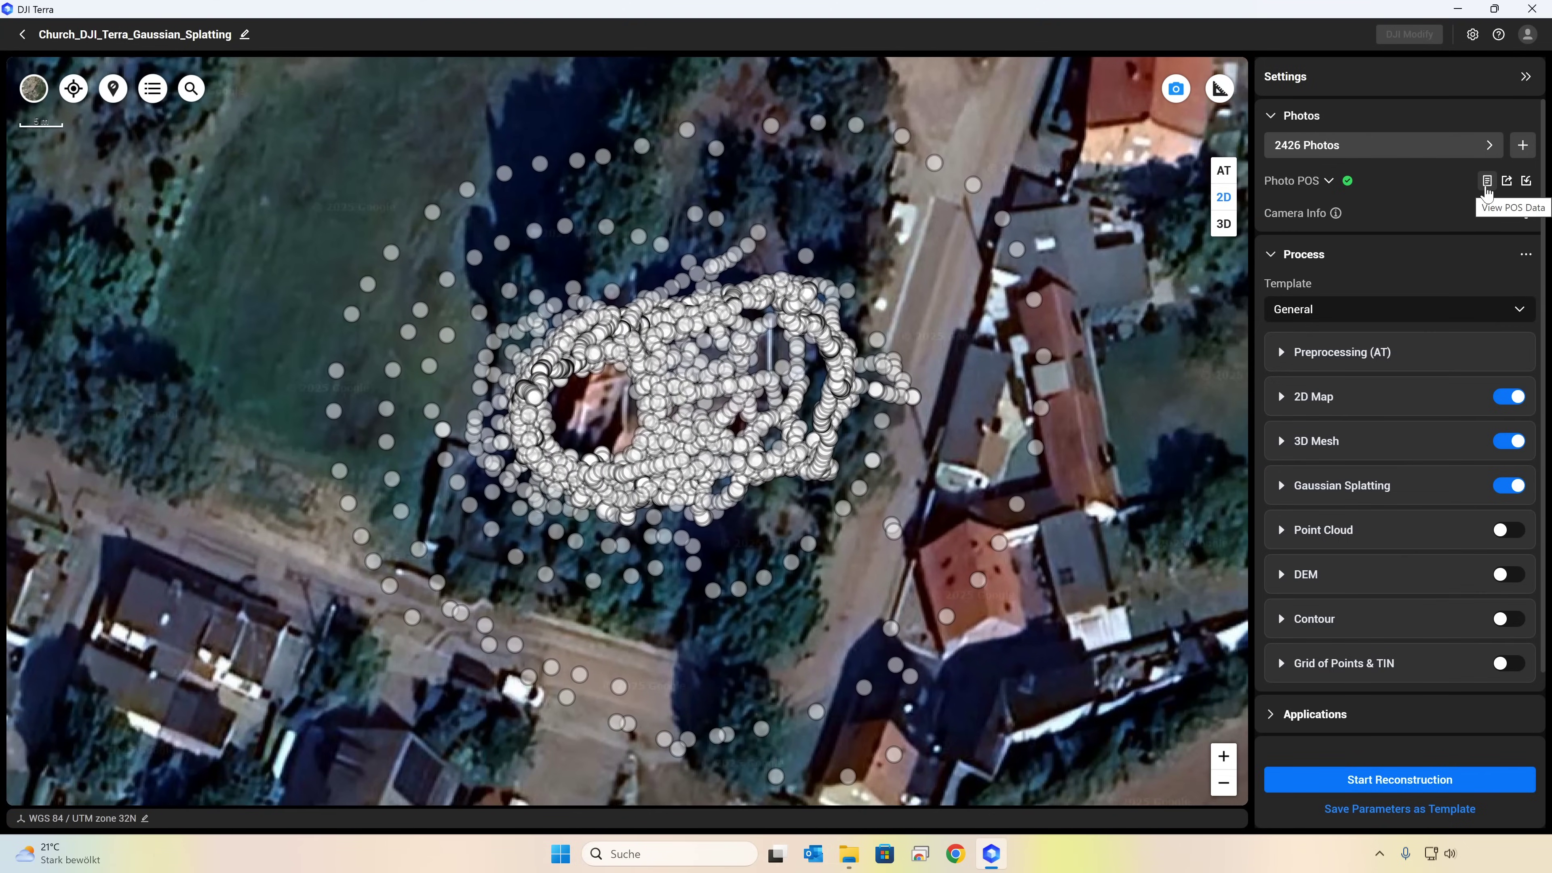
Review the Image POS Data table for the imported photos, including horizontal and vertical accuracy, and close it
left_click(1486, 182)
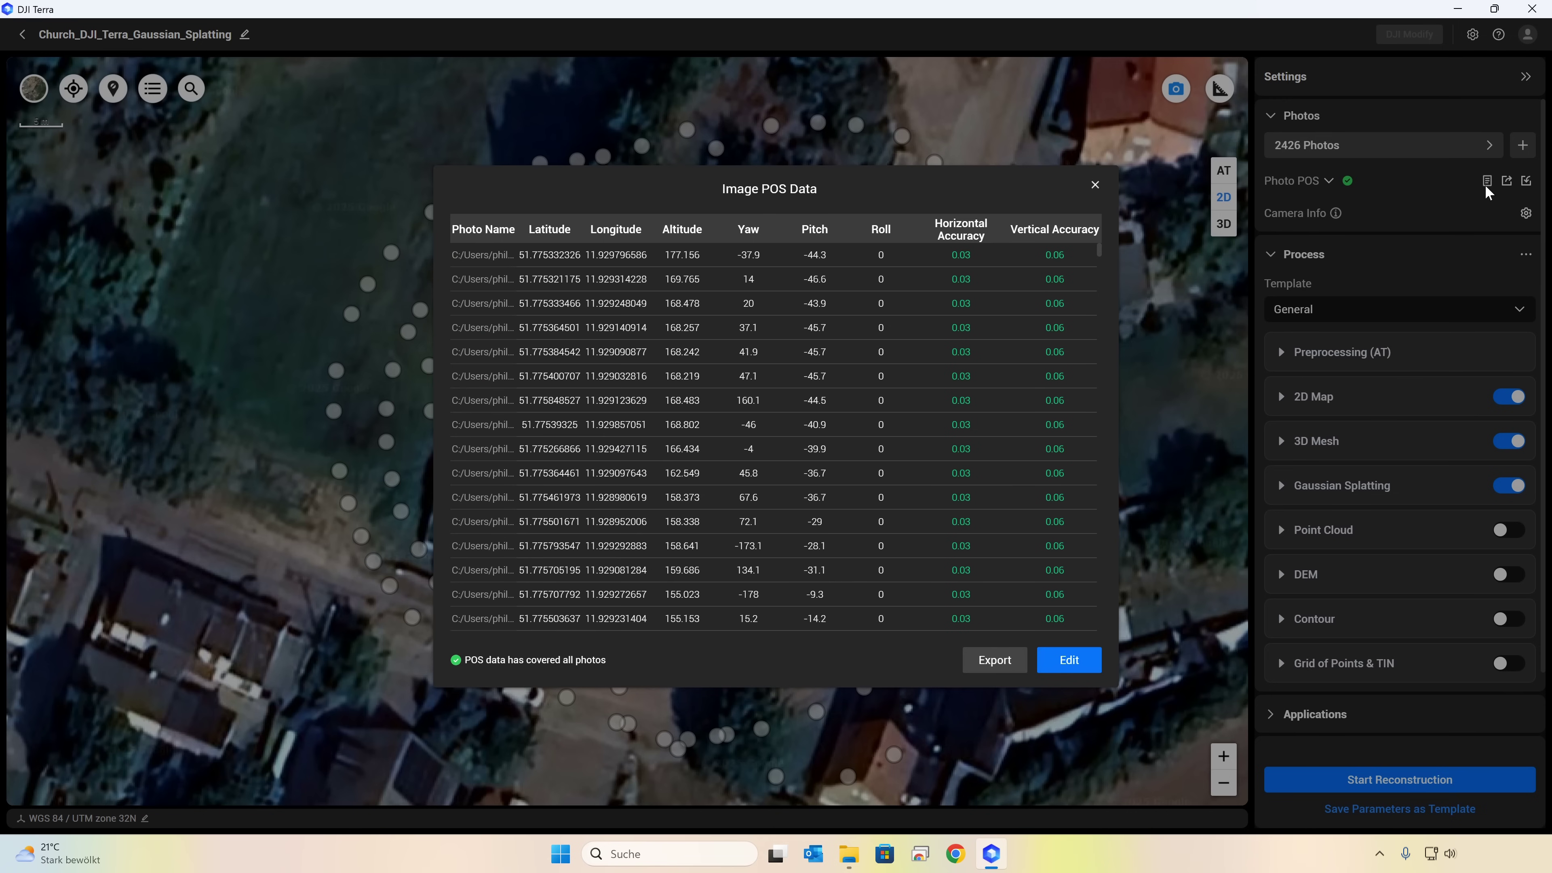
left_click_drag(1100, 250, 1098, 256)
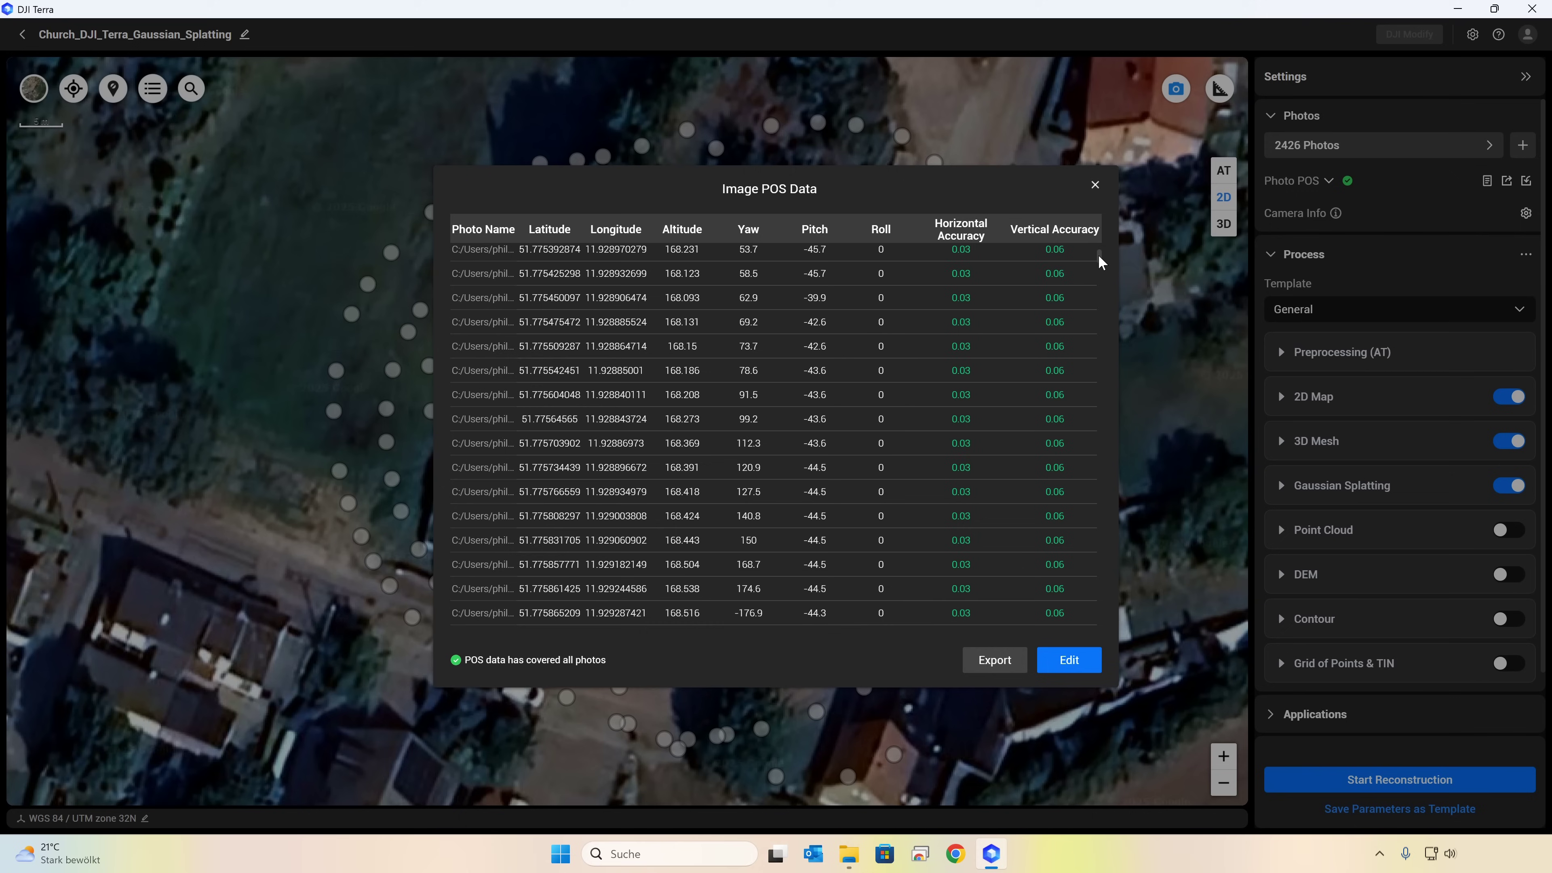
scroll(1100, 266, "up", 10)
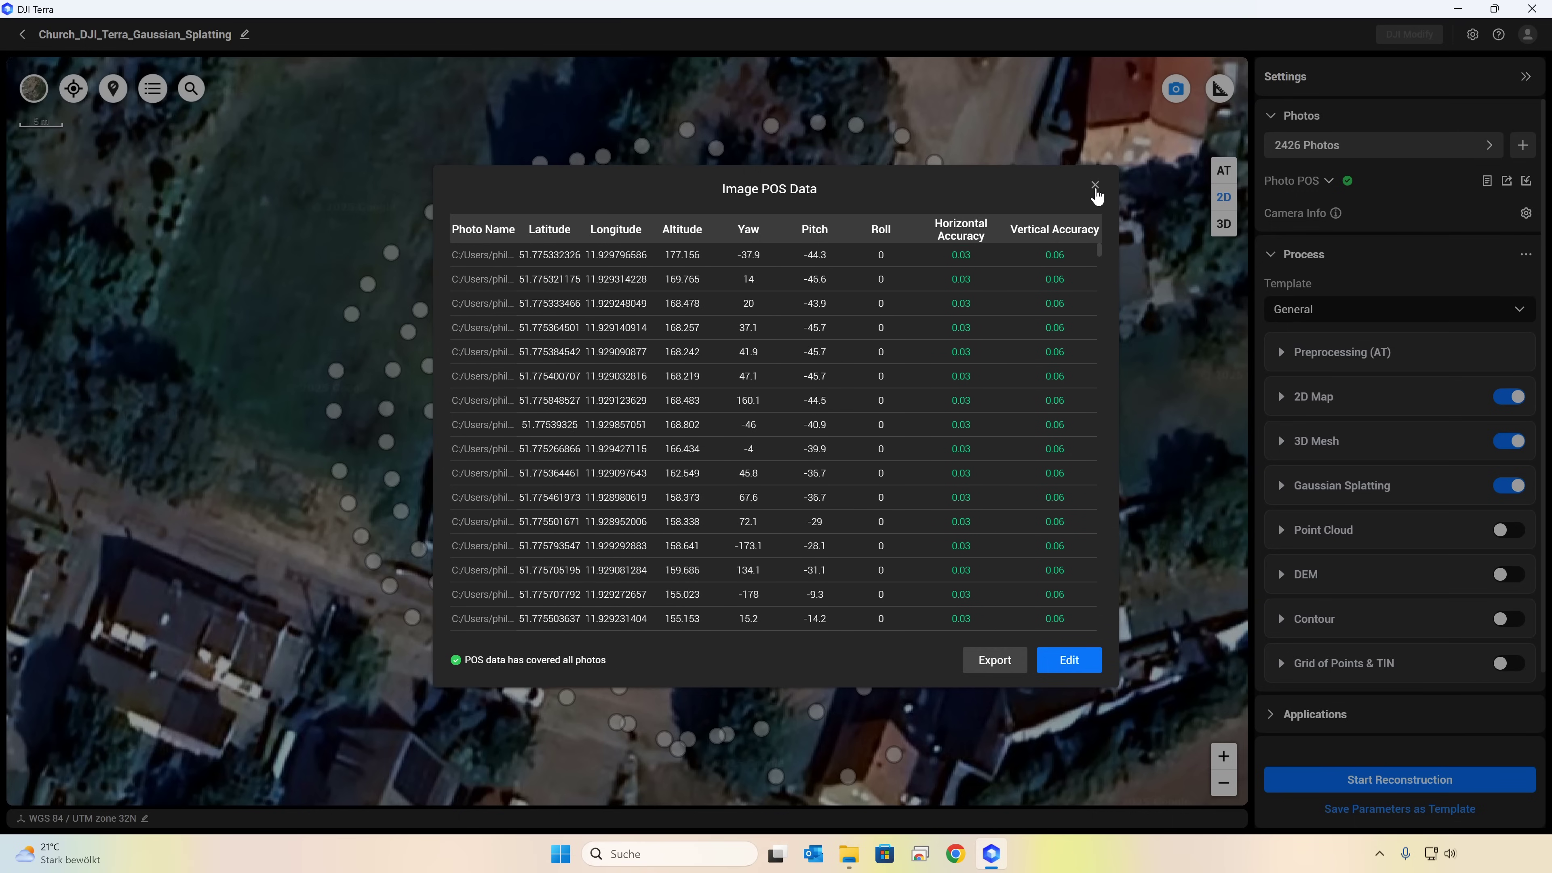
left_click(1092, 188)
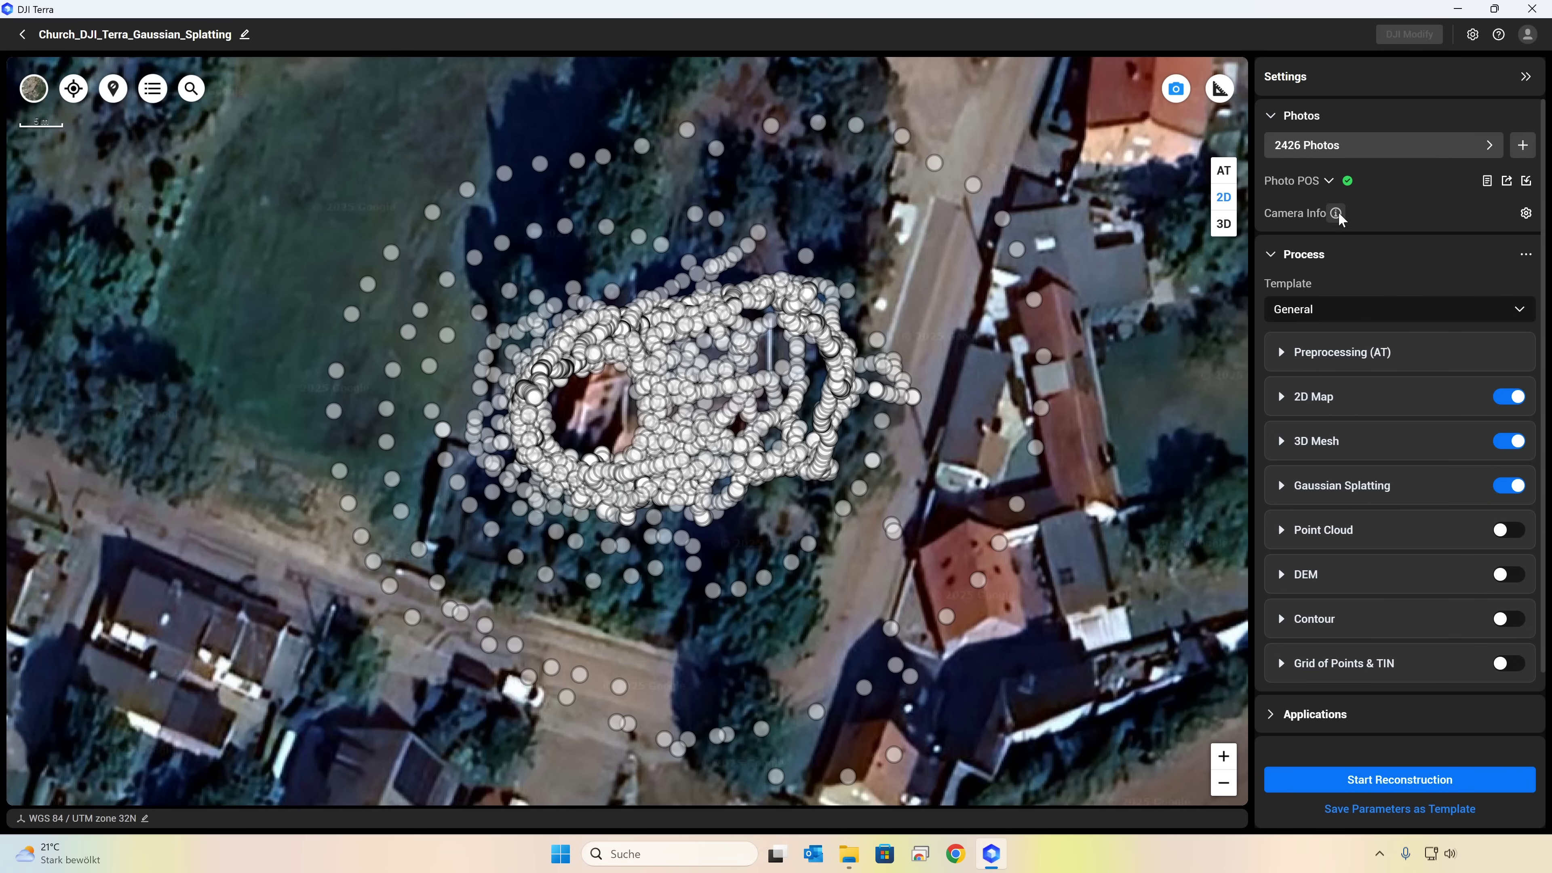
Review the available processing templates and keep the General template
left_click(1419, 319)
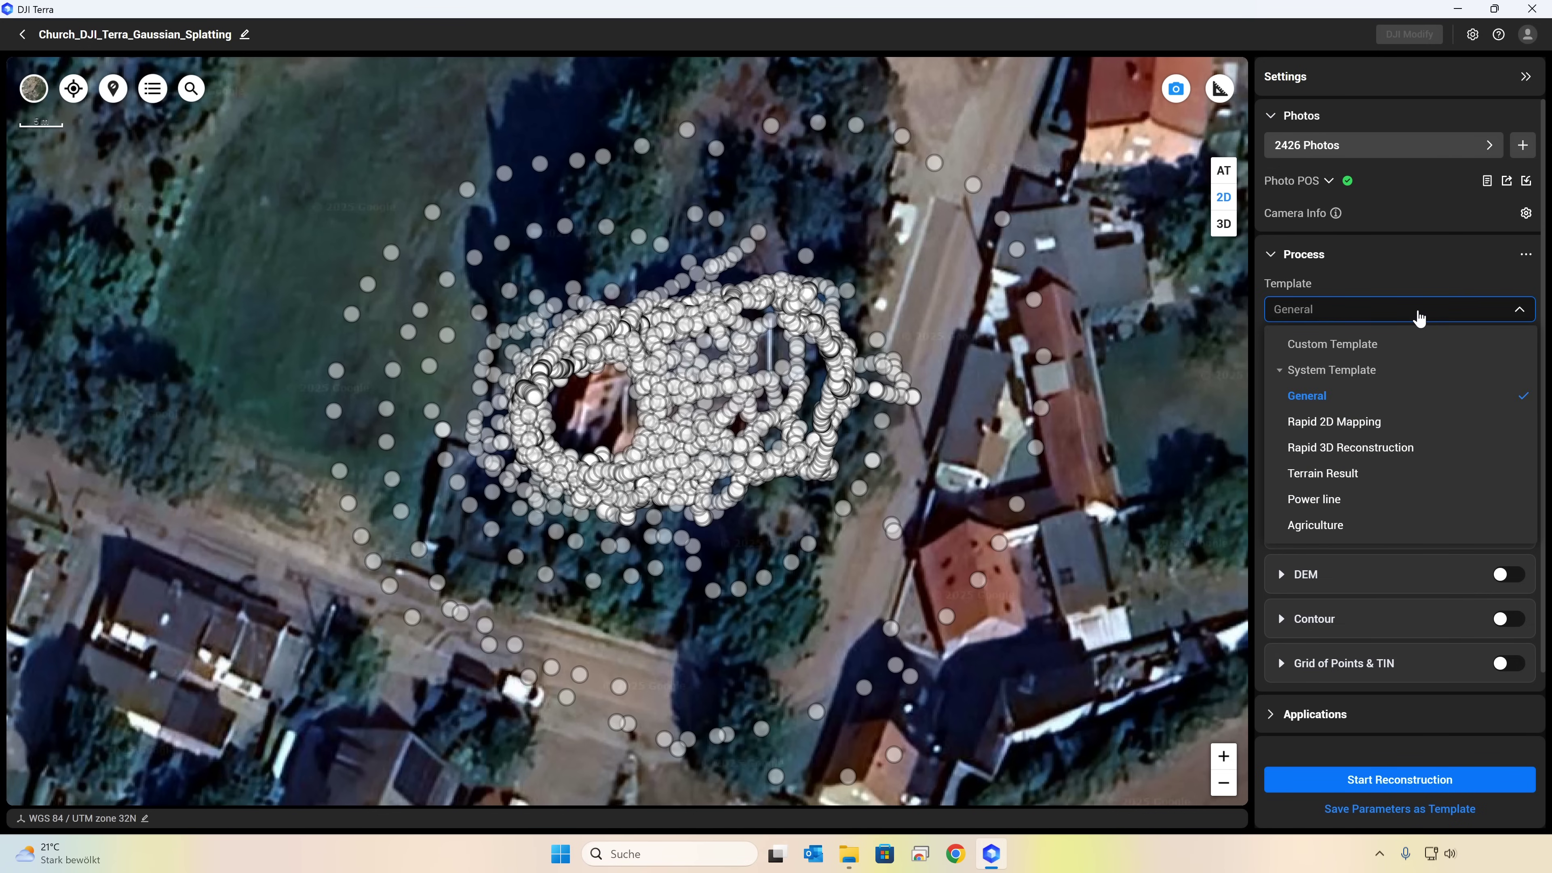
left_click(1376, 319)
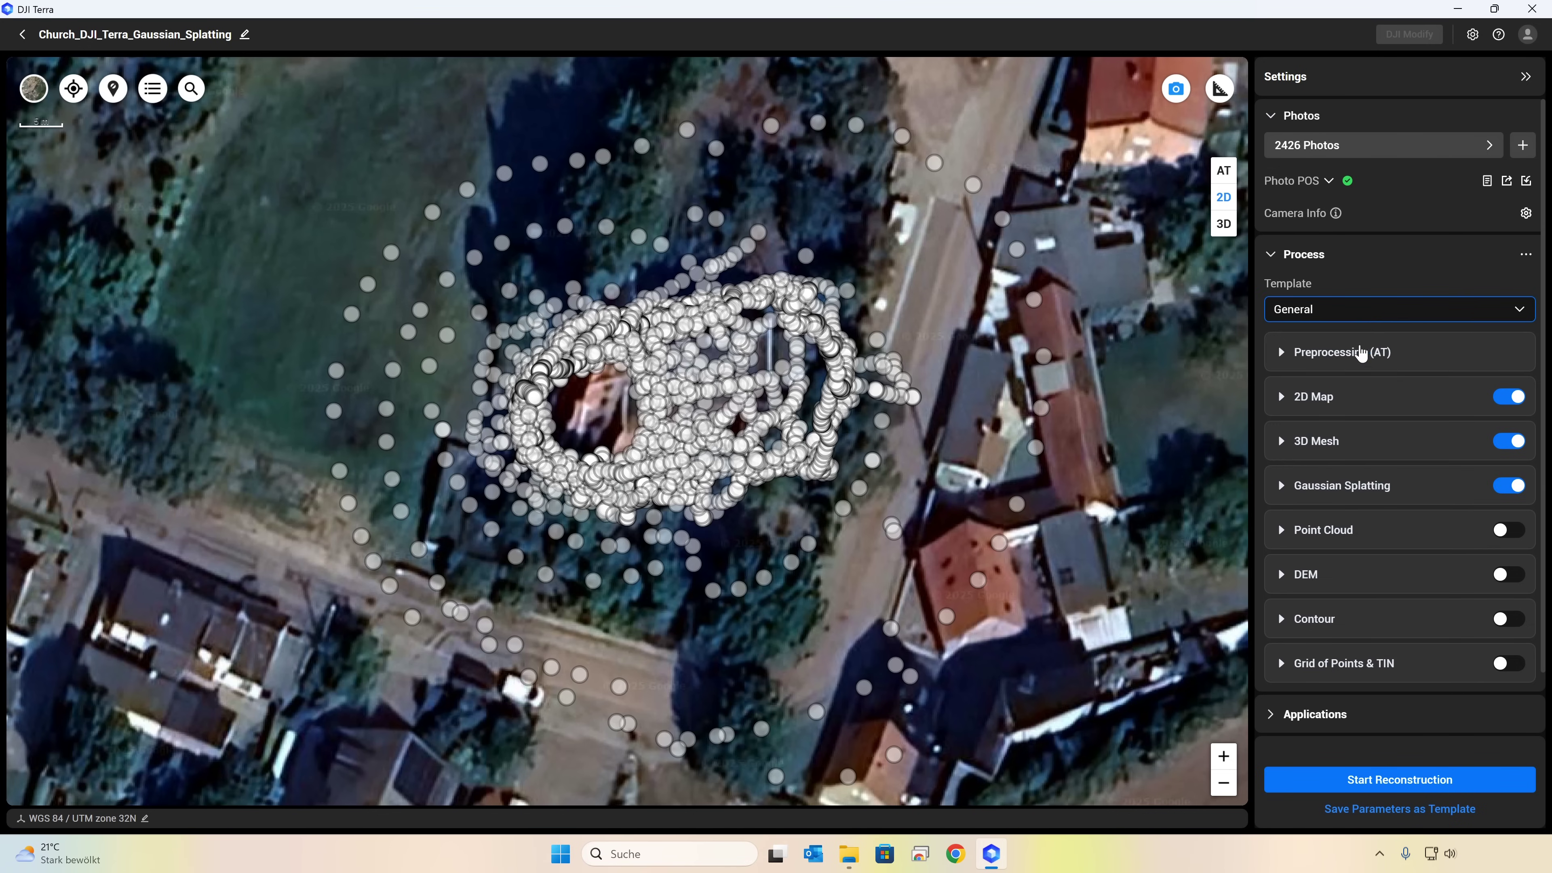
Review the Preprocessing (AT) options, keeping the Normal route type and High feature point density
left_click(1358, 353)
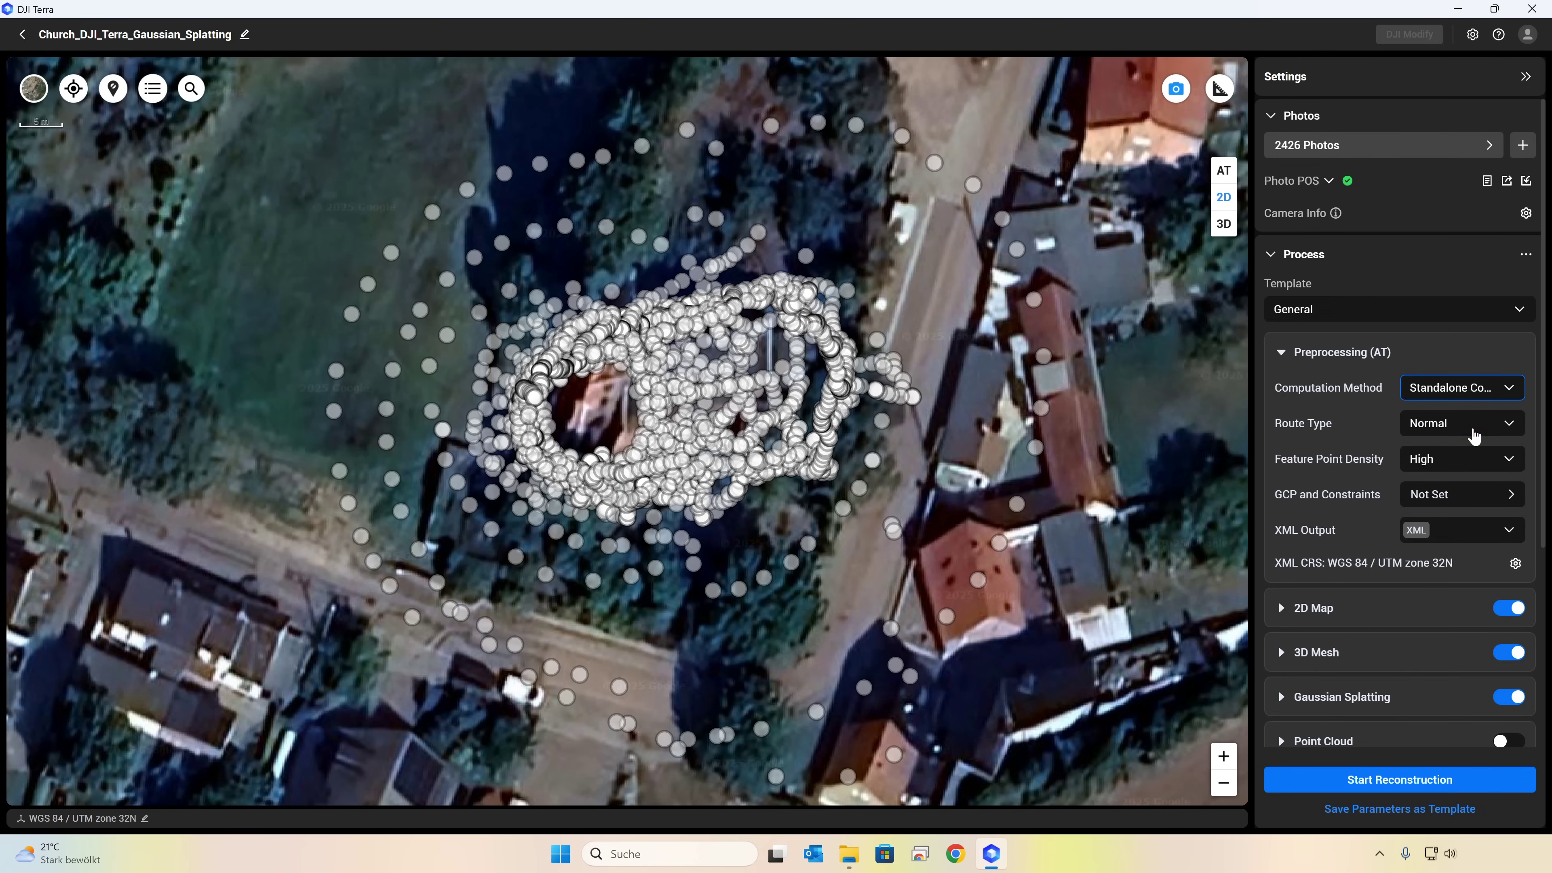
left_click(1473, 436)
left_click(1472, 465)
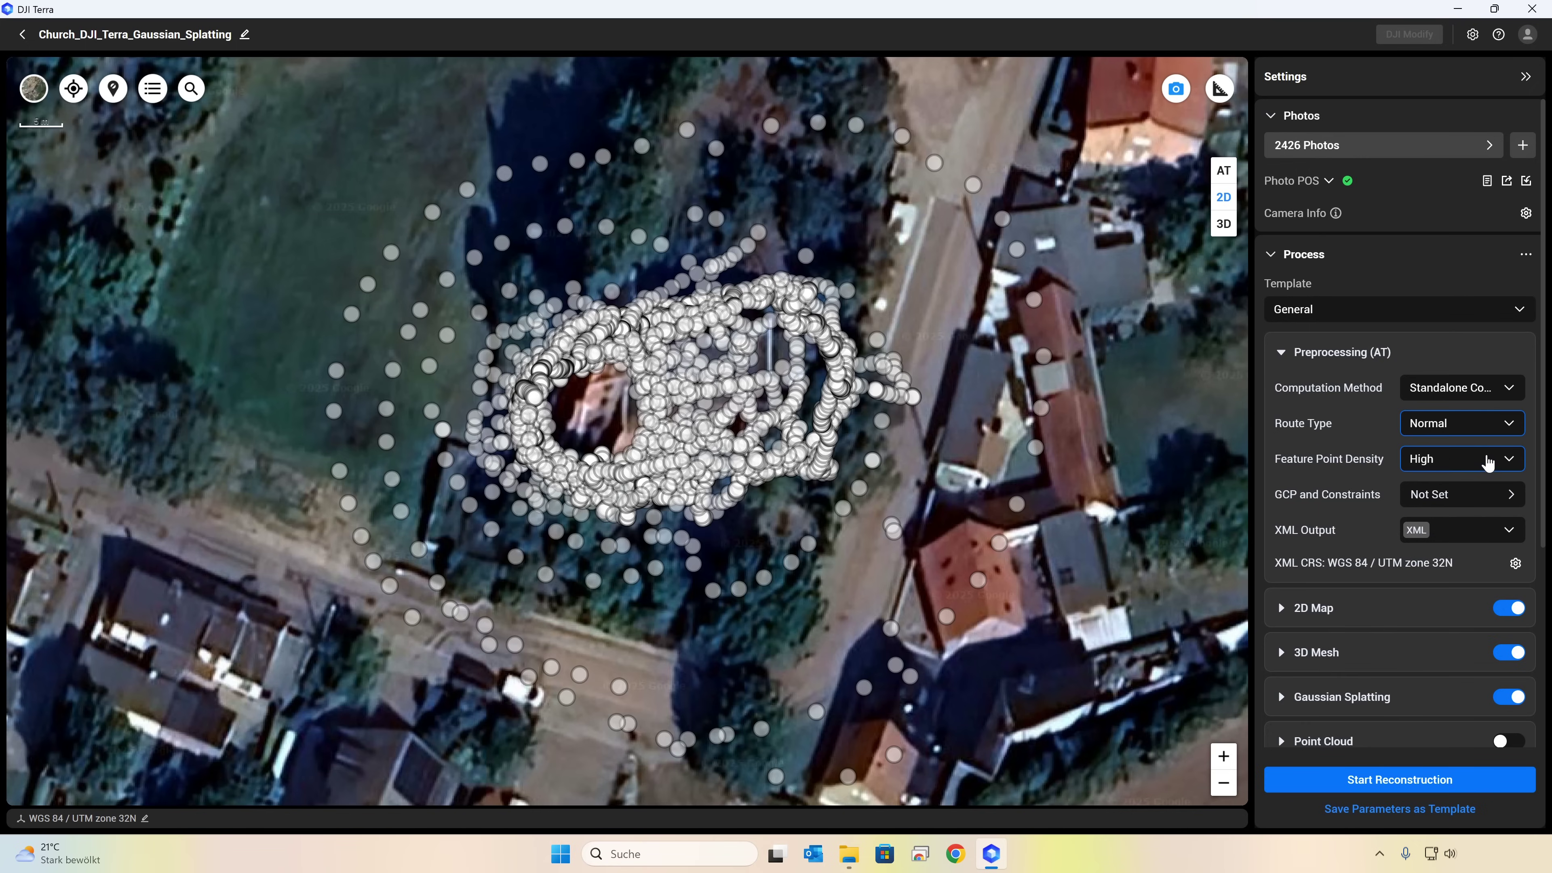
Open the GCP and Constraints editor and examine the camera positions around the church in 3D from several angles
left_click(1469, 508)
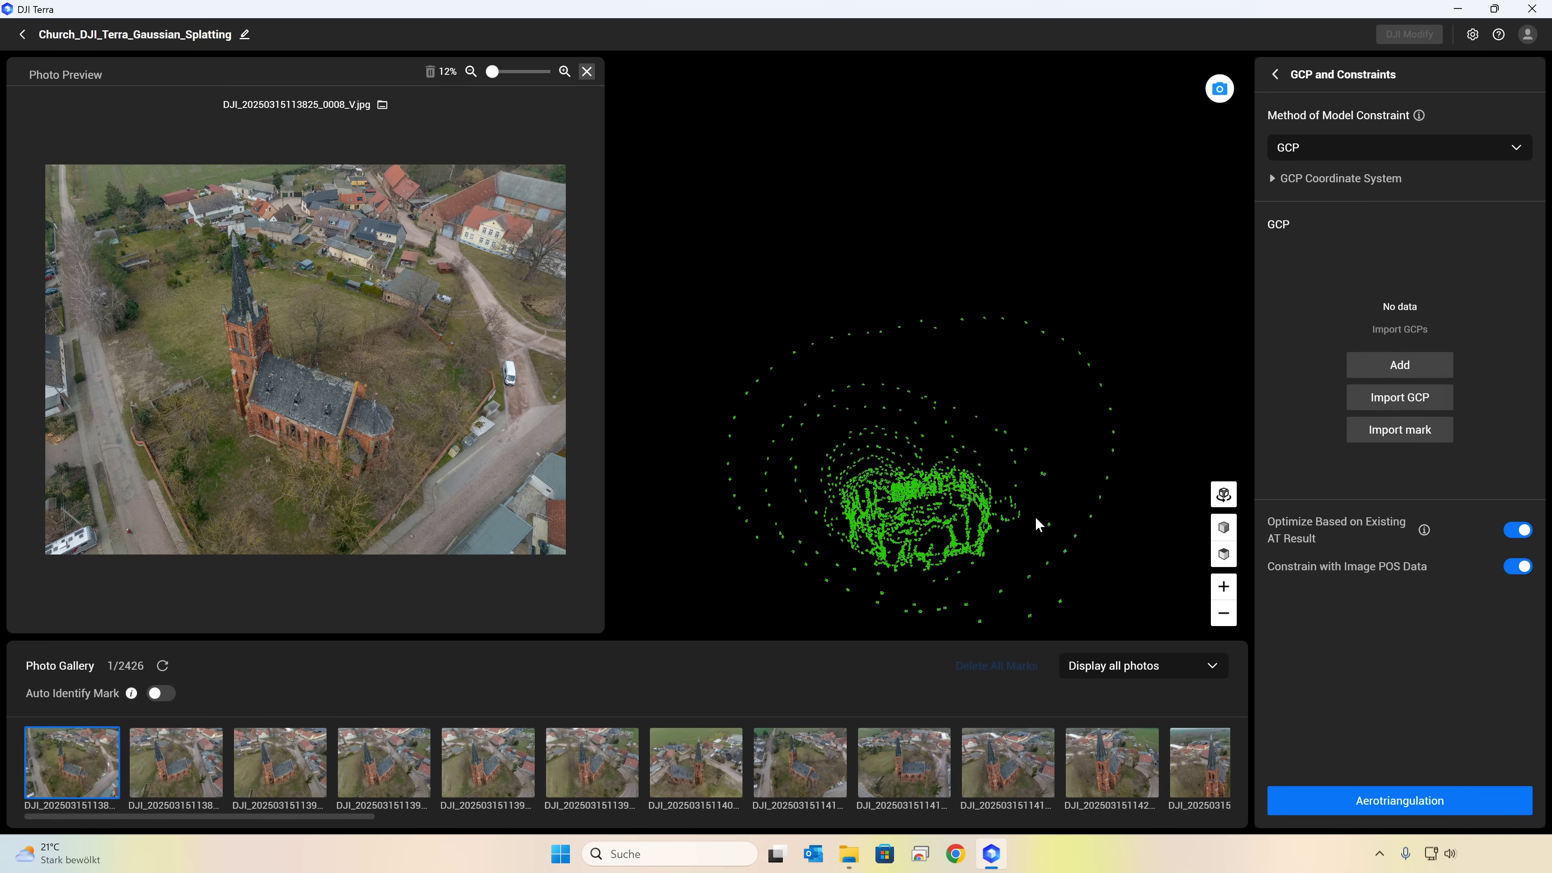
mouse_move(1037, 525)
left_mouse_down()
mouse_move(912, 464)
mouse_move(1049, 261)
left_mouse_up()
scroll(1039, 323, "up", 2)
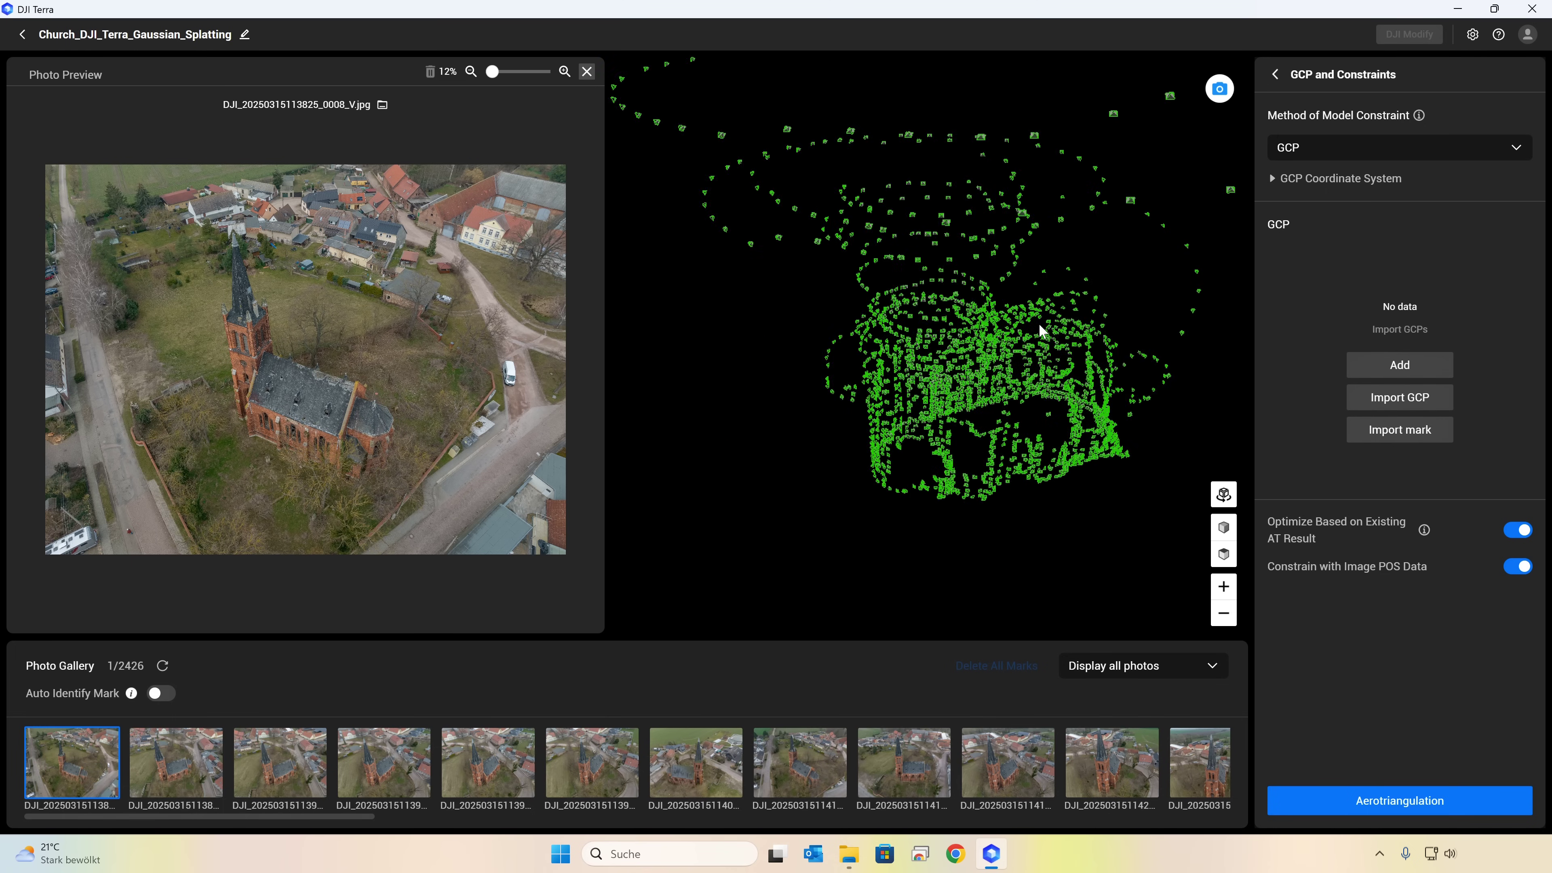
mouse_move(1039, 323)
left_mouse_down()
mouse_move(987, 336)
mouse_move(843, 317)
left_mouse_up()
left_click_drag(981, 304, 874, 450)
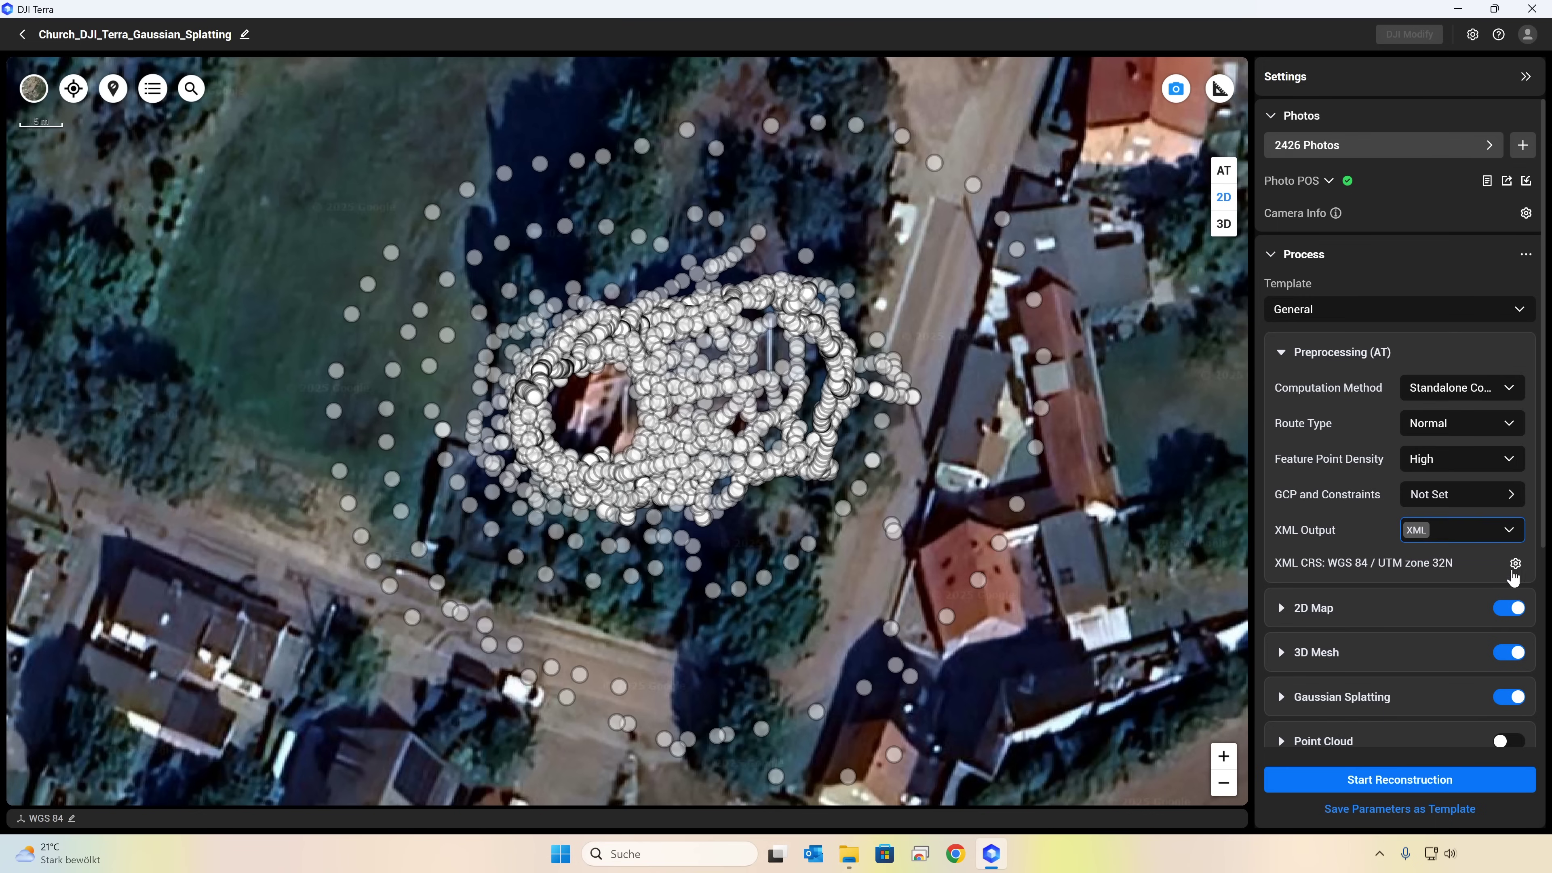
Try ETRS89 / UTM zone 32N (EPSG:25832) as the horizontal datum in the XML coordinate system settings, and cancel the dialog
left_click(1515, 563)
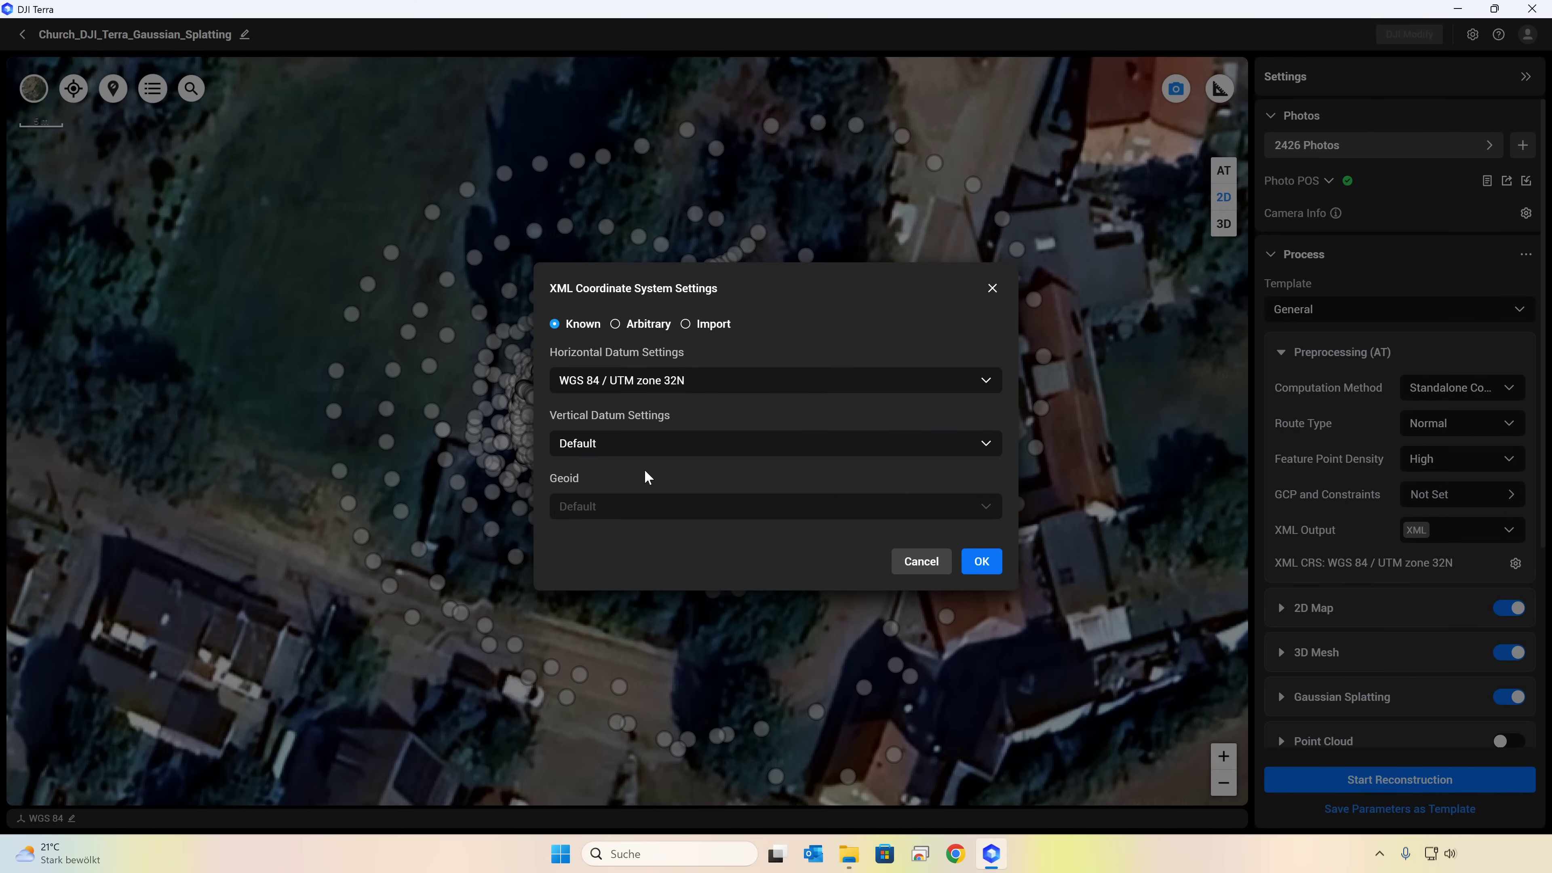
left_click(775, 381)
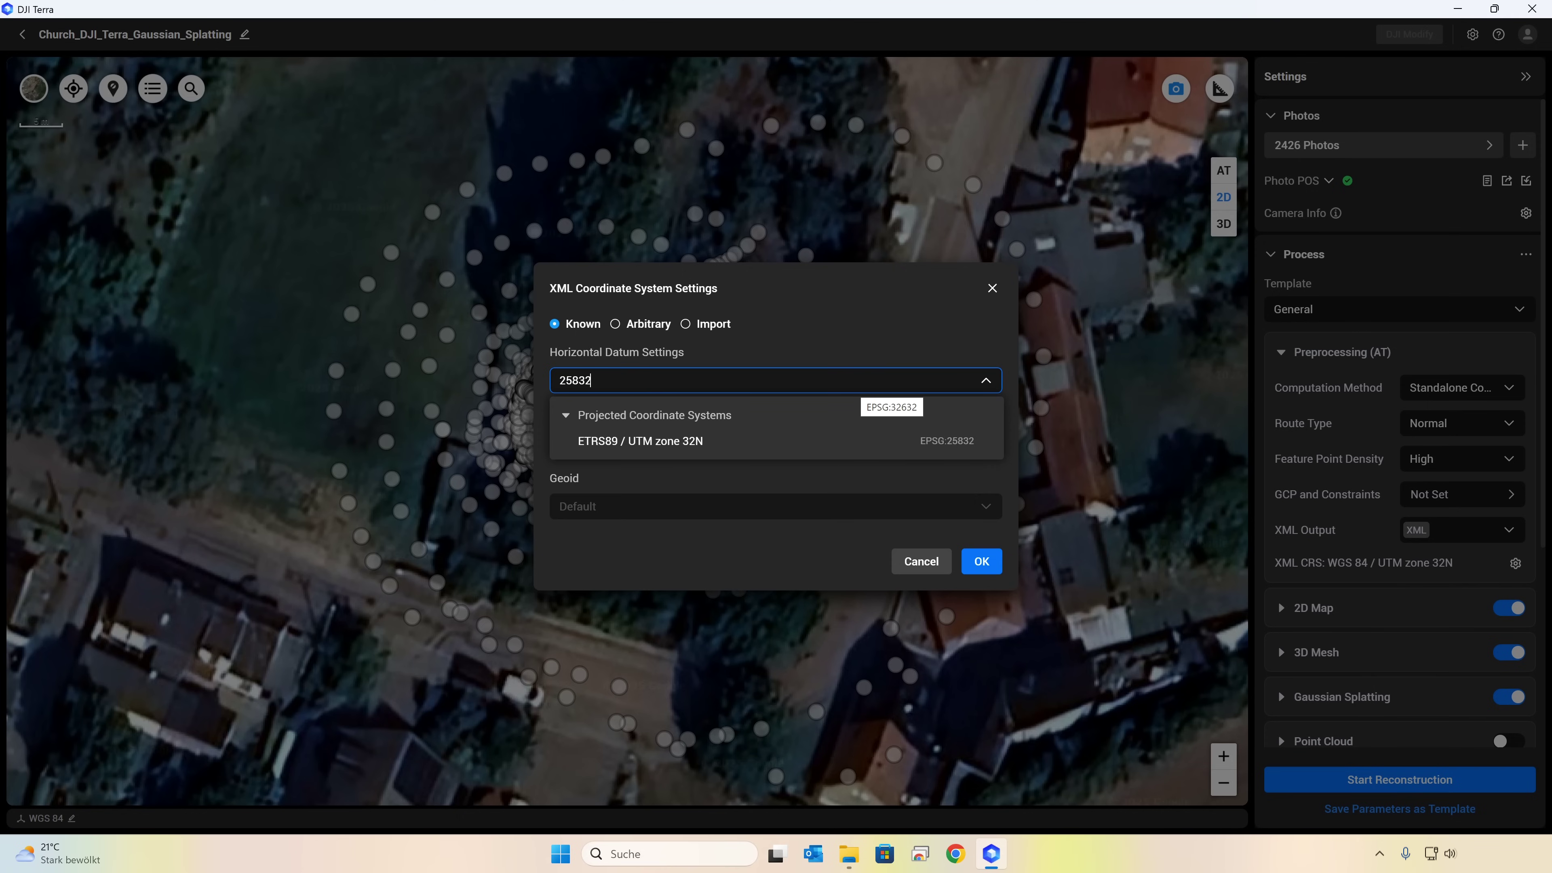
left_click(640, 441)
left_click(942, 567)
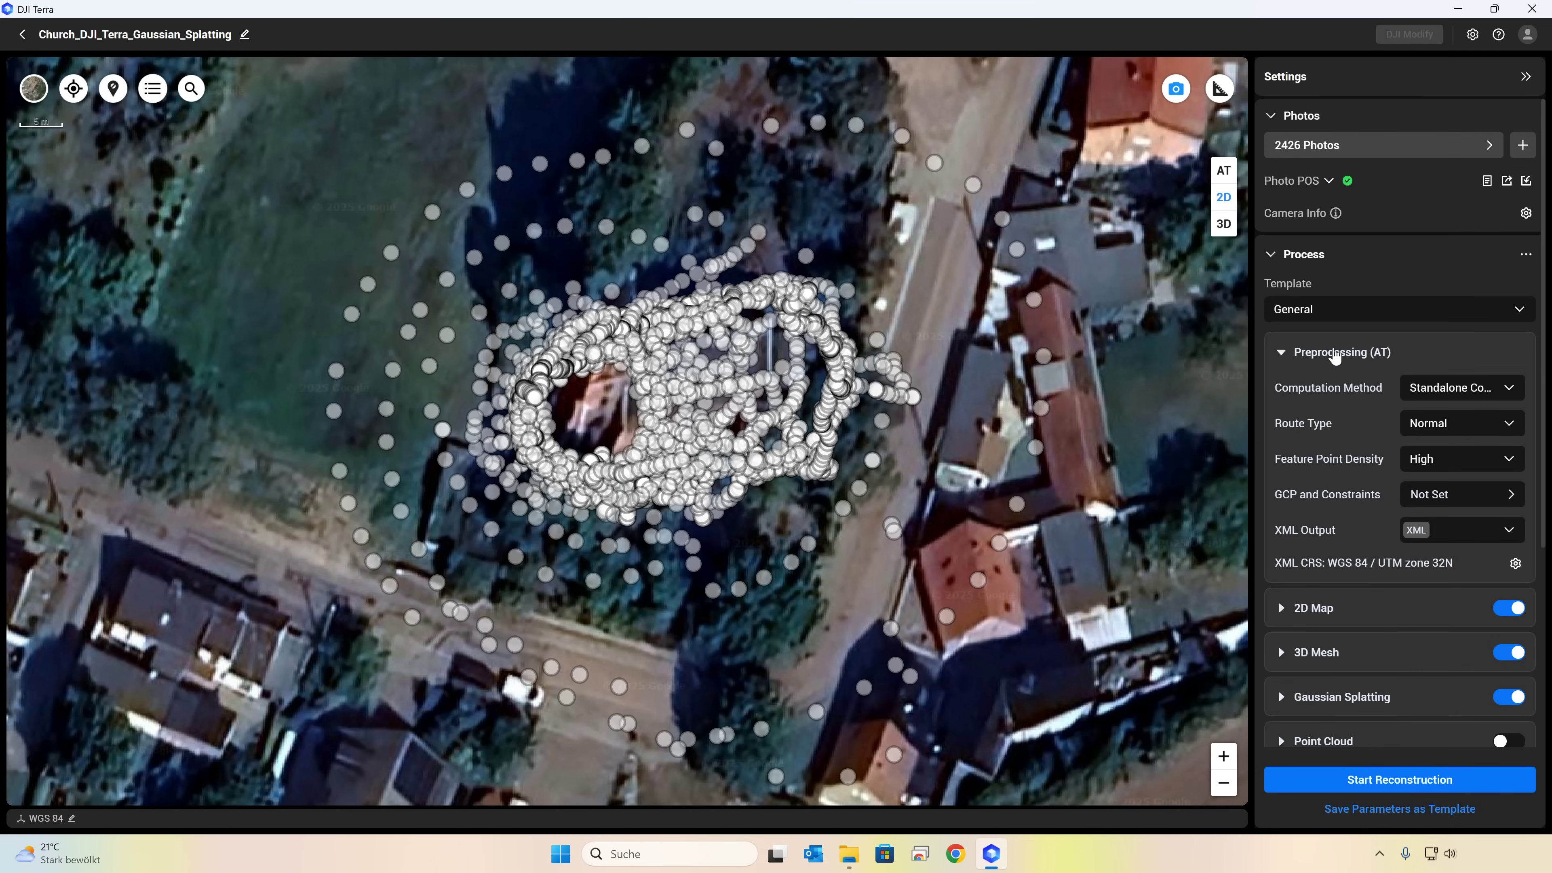
Review the 2D Map computation method, scene and resolution options, keeping Standalone Computation and Mapping Scenarios
left_click(1335, 353)
left_click(1313, 398)
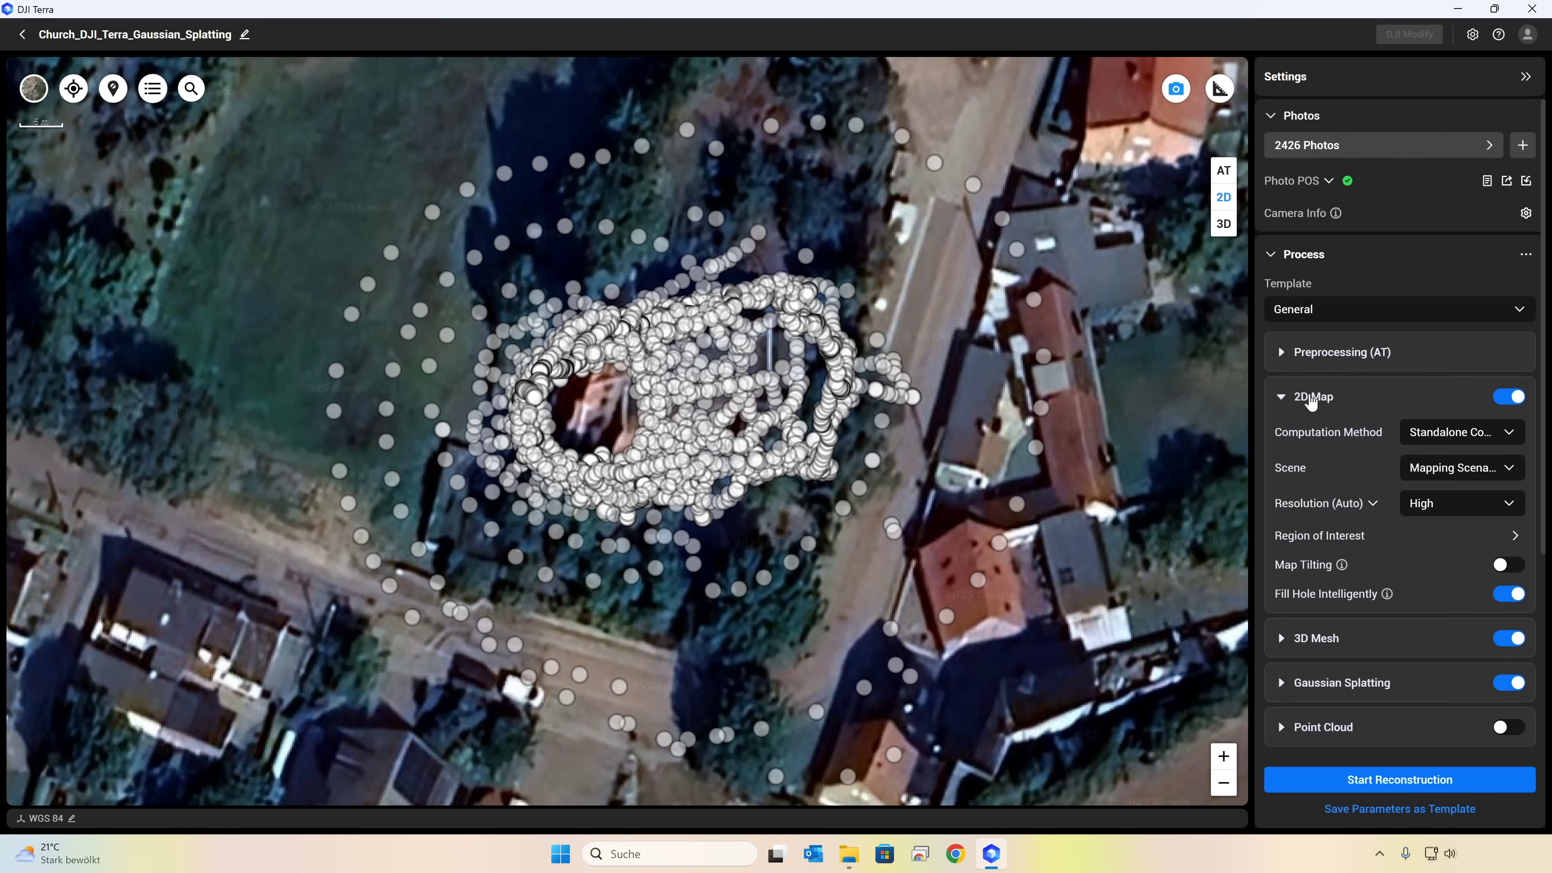
left_click(1483, 437)
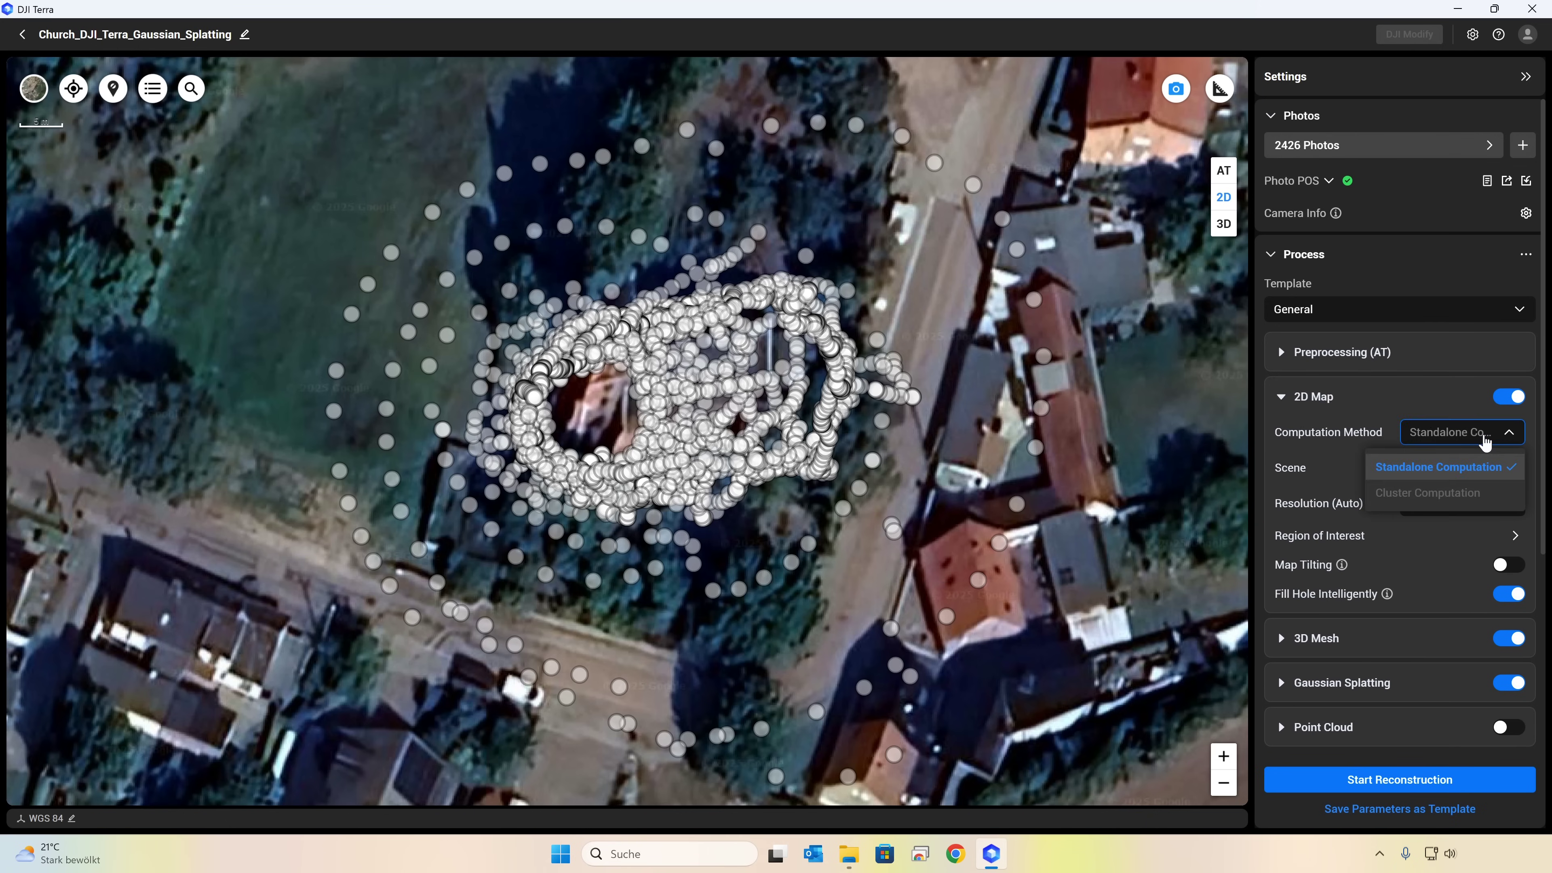
left_click(1483, 437)
left_click(1466, 479)
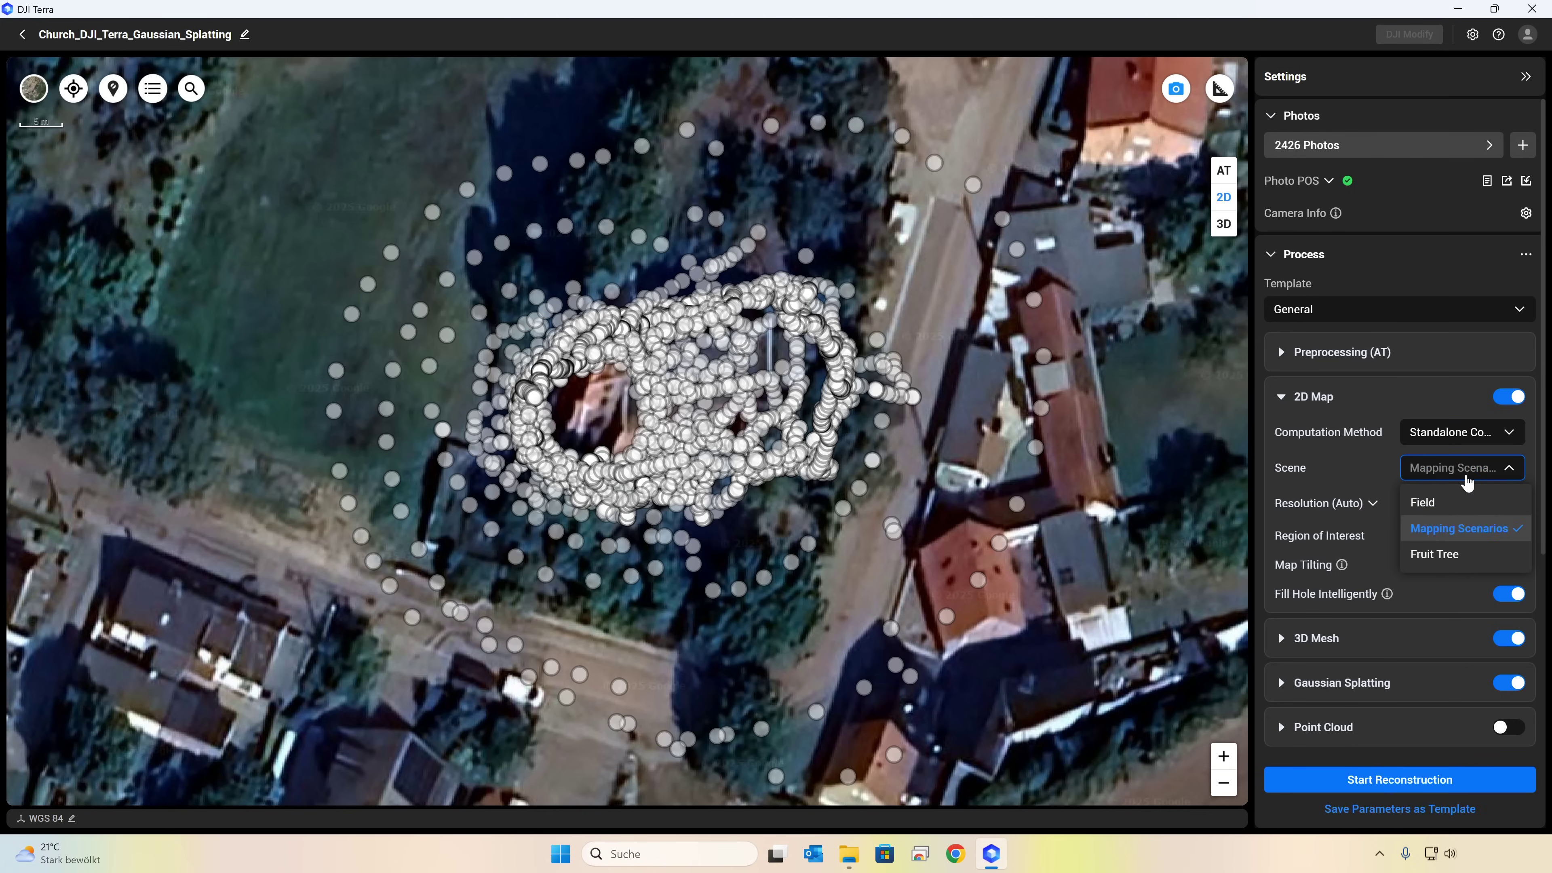
left_click(1466, 479)
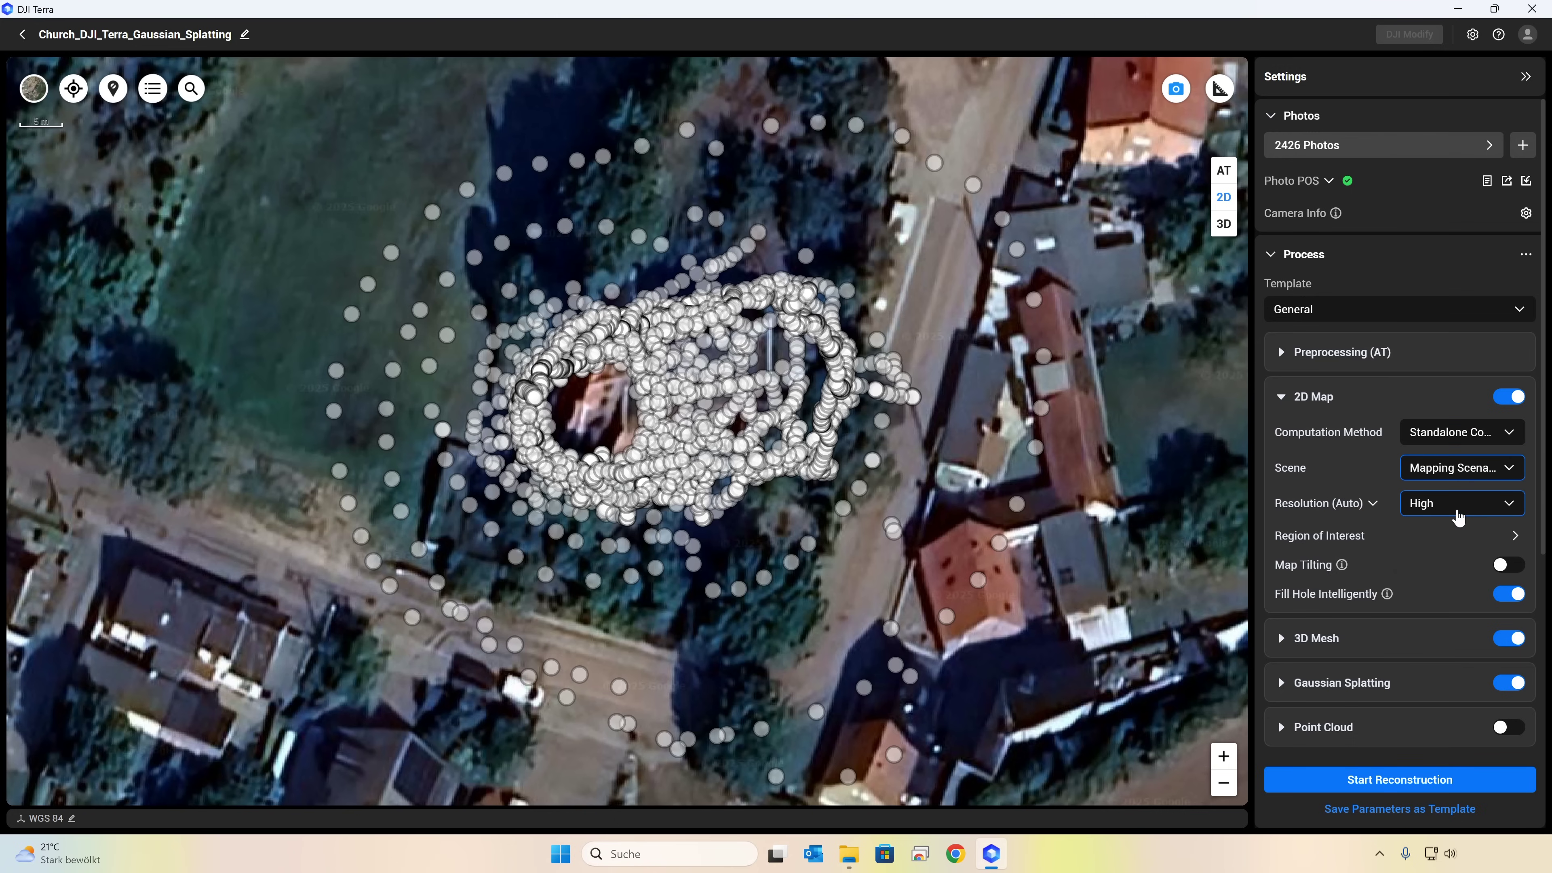
left_click(1313, 396)
Review the 3D Mesh computation method, quality and model reduction options, keeping the quality at High
left_click(1317, 440)
scroll(1330, 488, "down", 2)
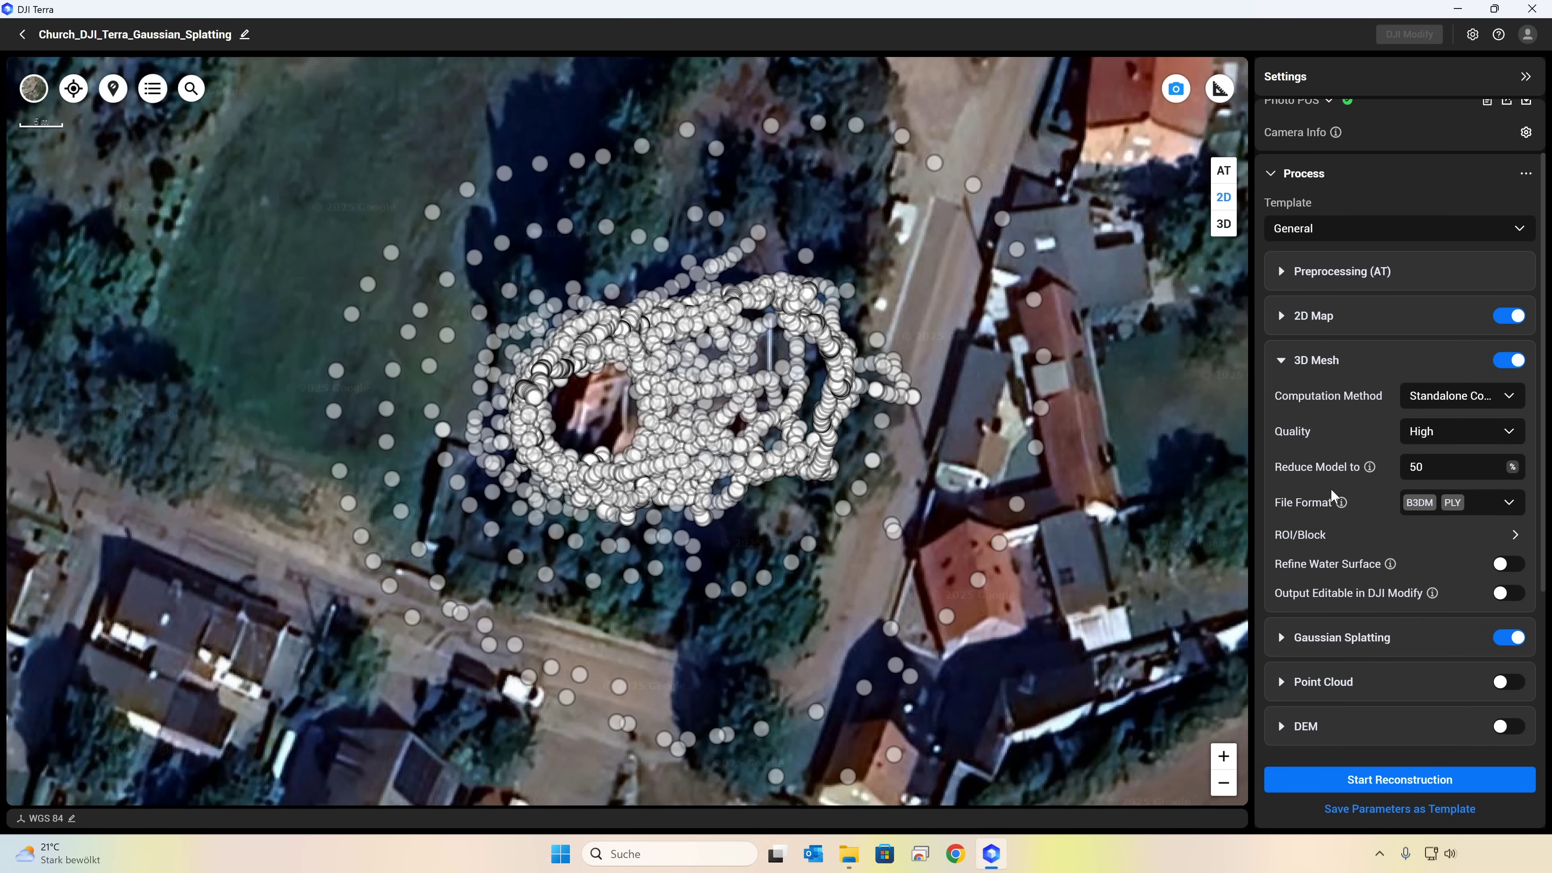
left_click(1435, 401)
left_click(1436, 402)
left_click(1433, 433)
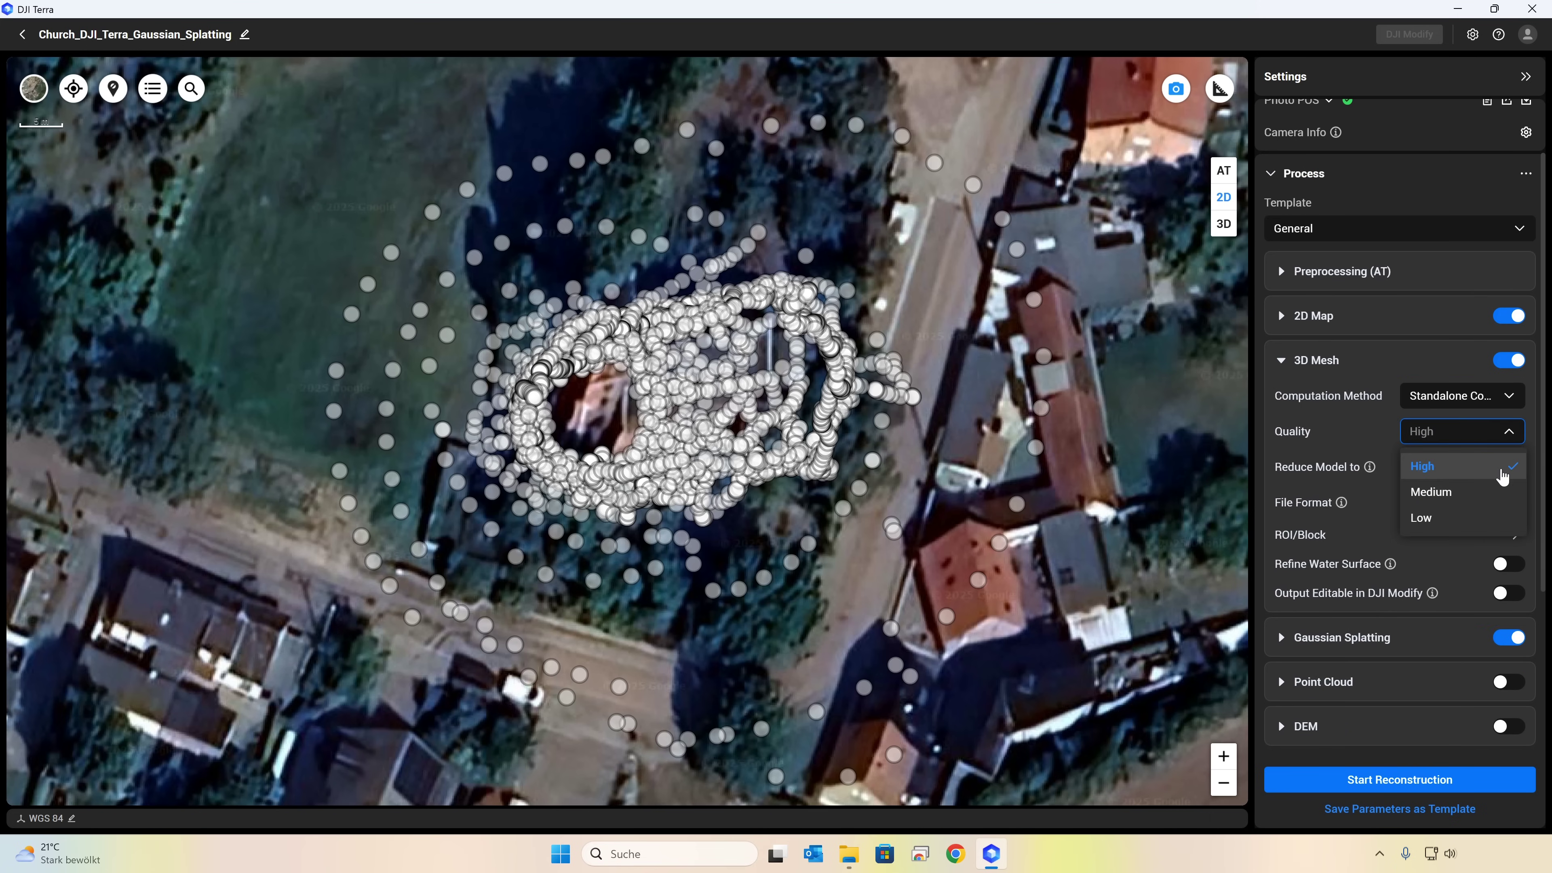
left_click(1445, 472)
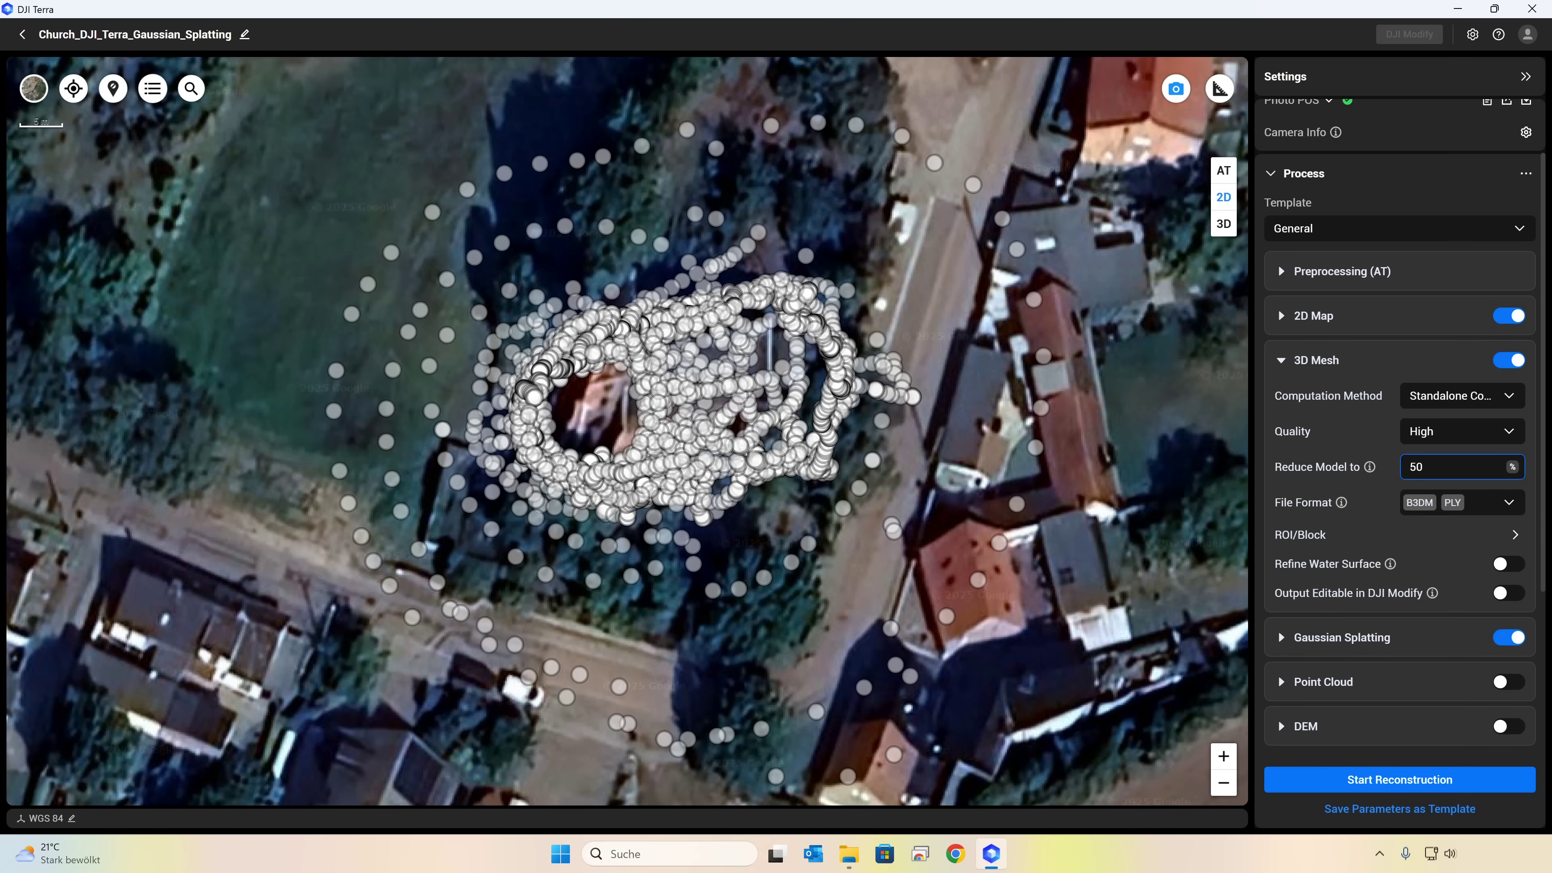
Add OBJ to the 3D Mesh file formats and turn on the output editable in DJI Modify
left_click(1514, 508)
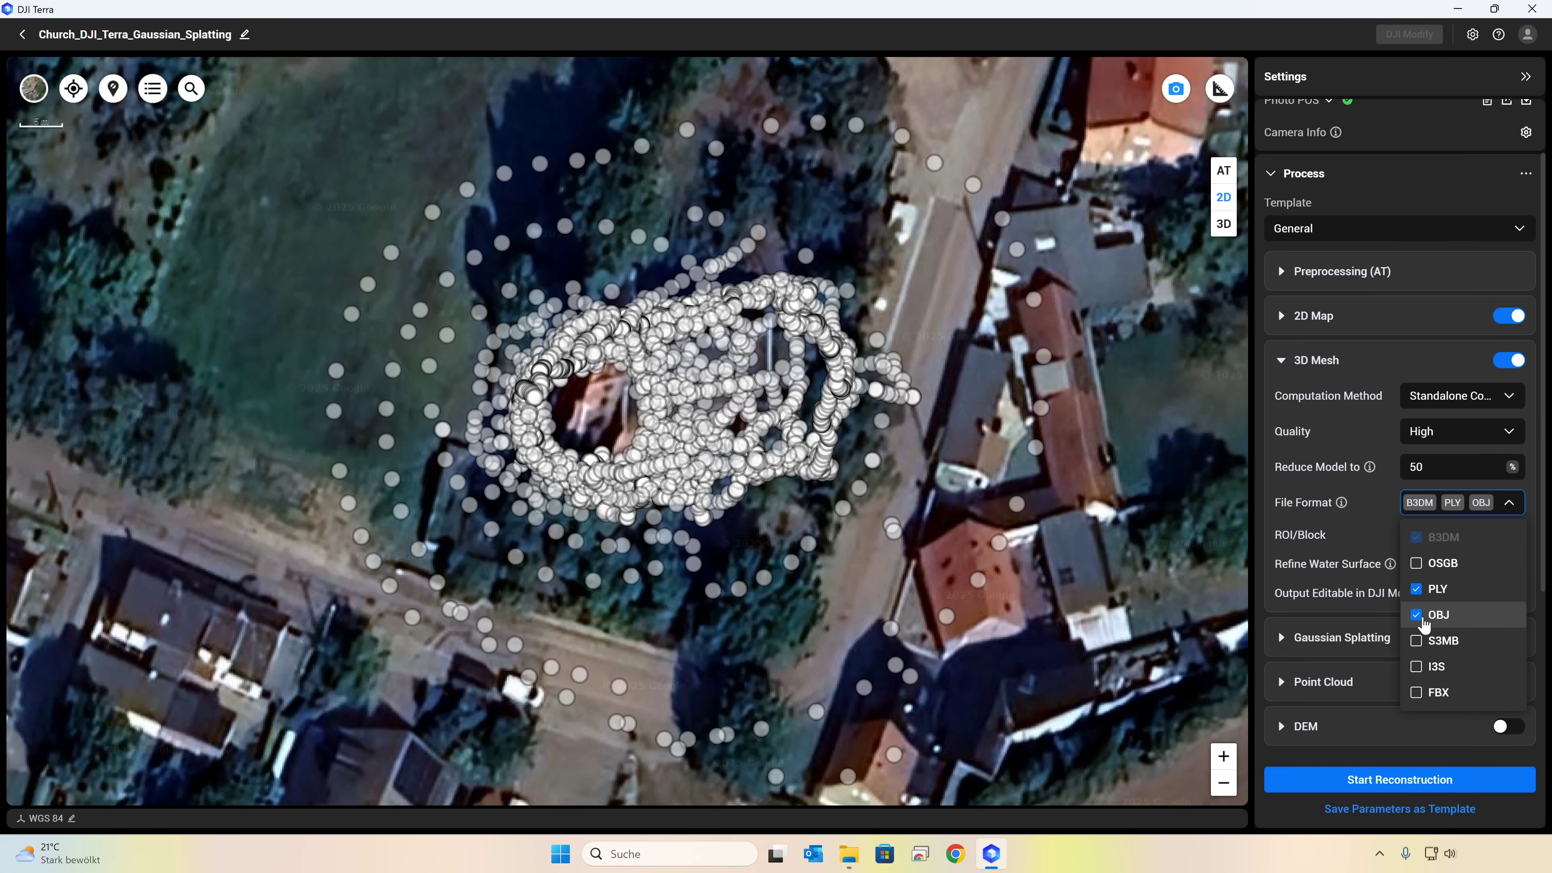
left_click(1375, 537)
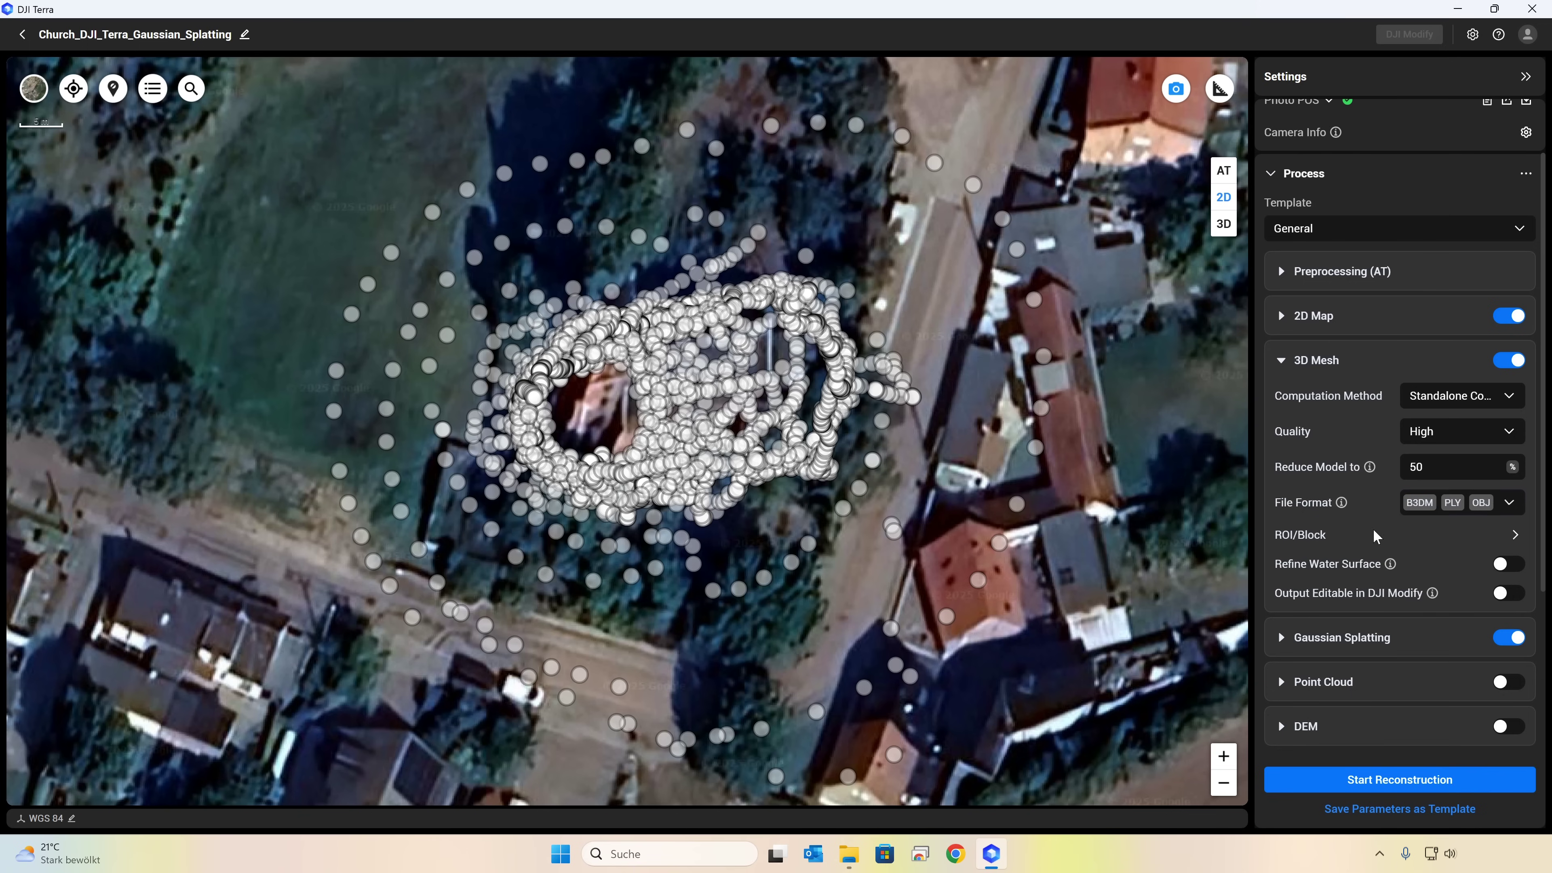
left_click(1508, 598)
left_click(1327, 368)
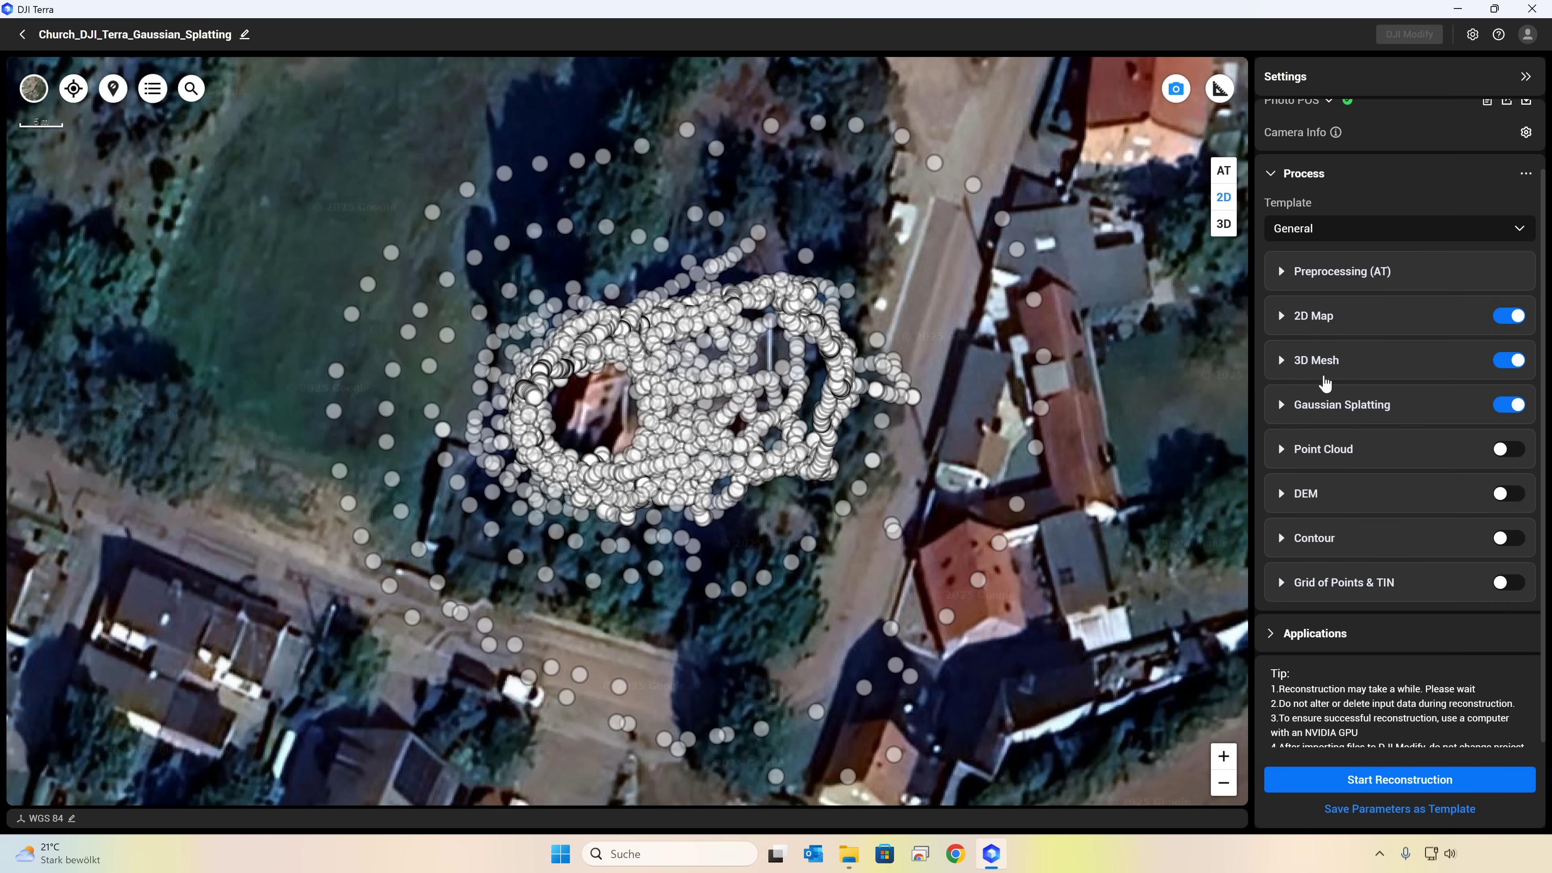
Set the Gaussian Splatting resolution to Extra High
left_click(1335, 414)
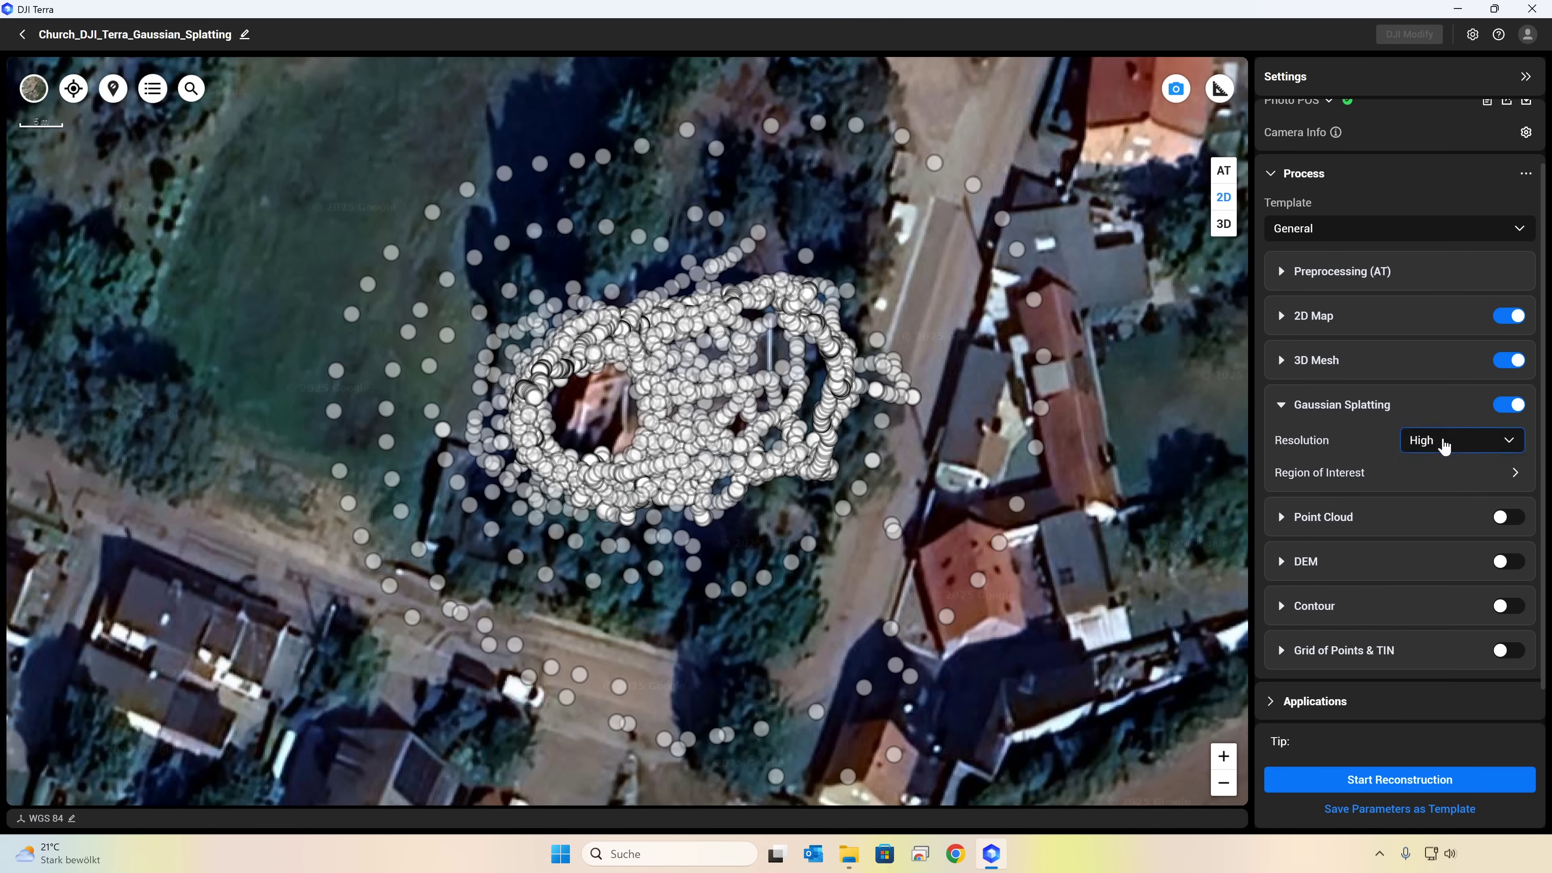
left_click(1445, 443)
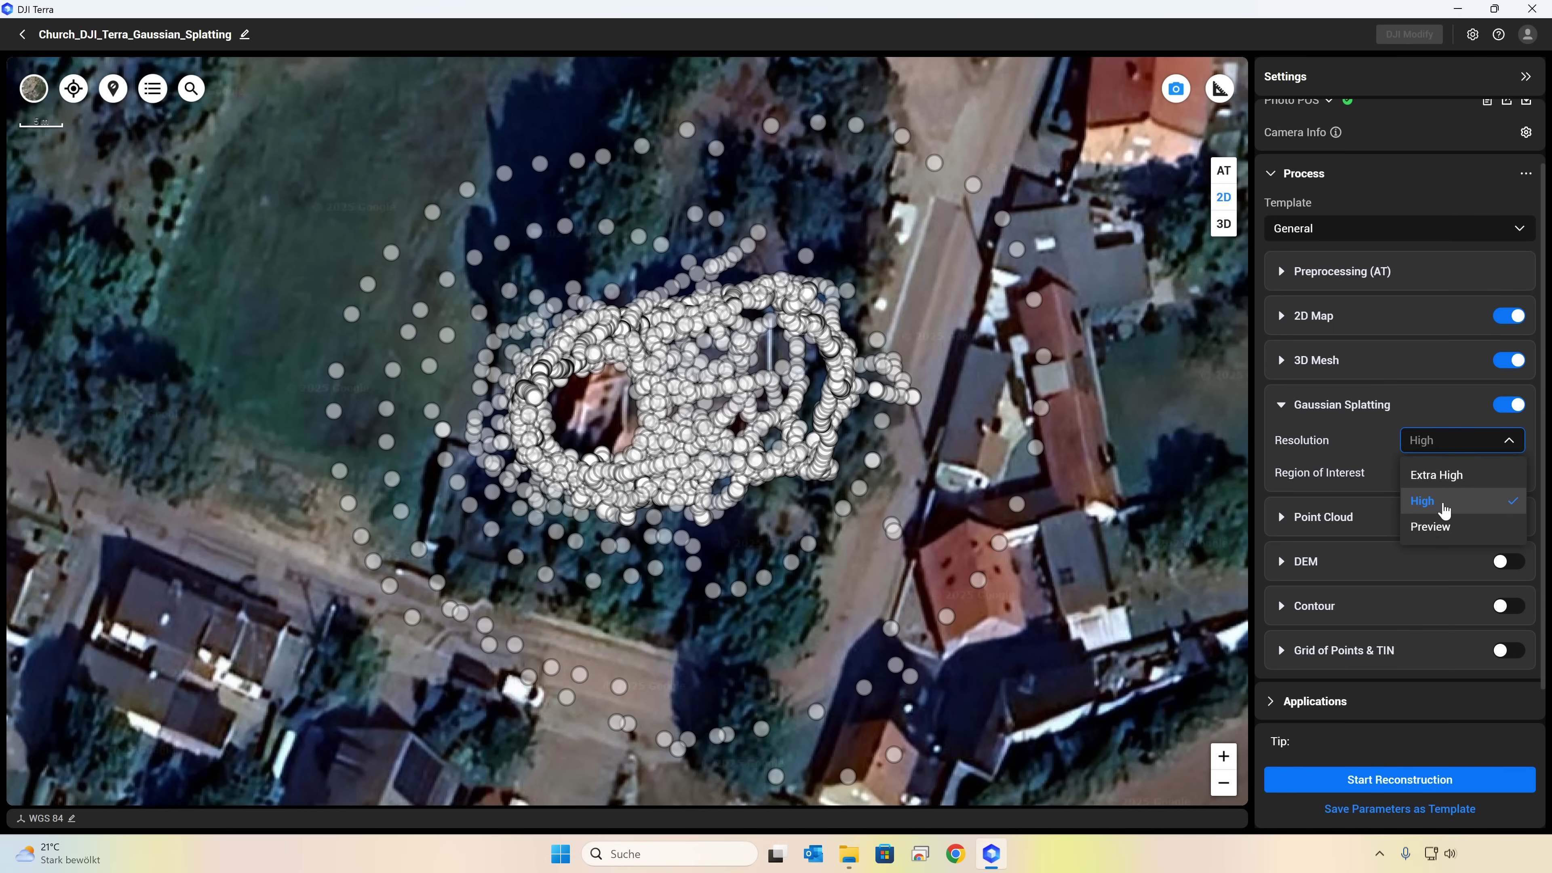
left_click(1454, 477)
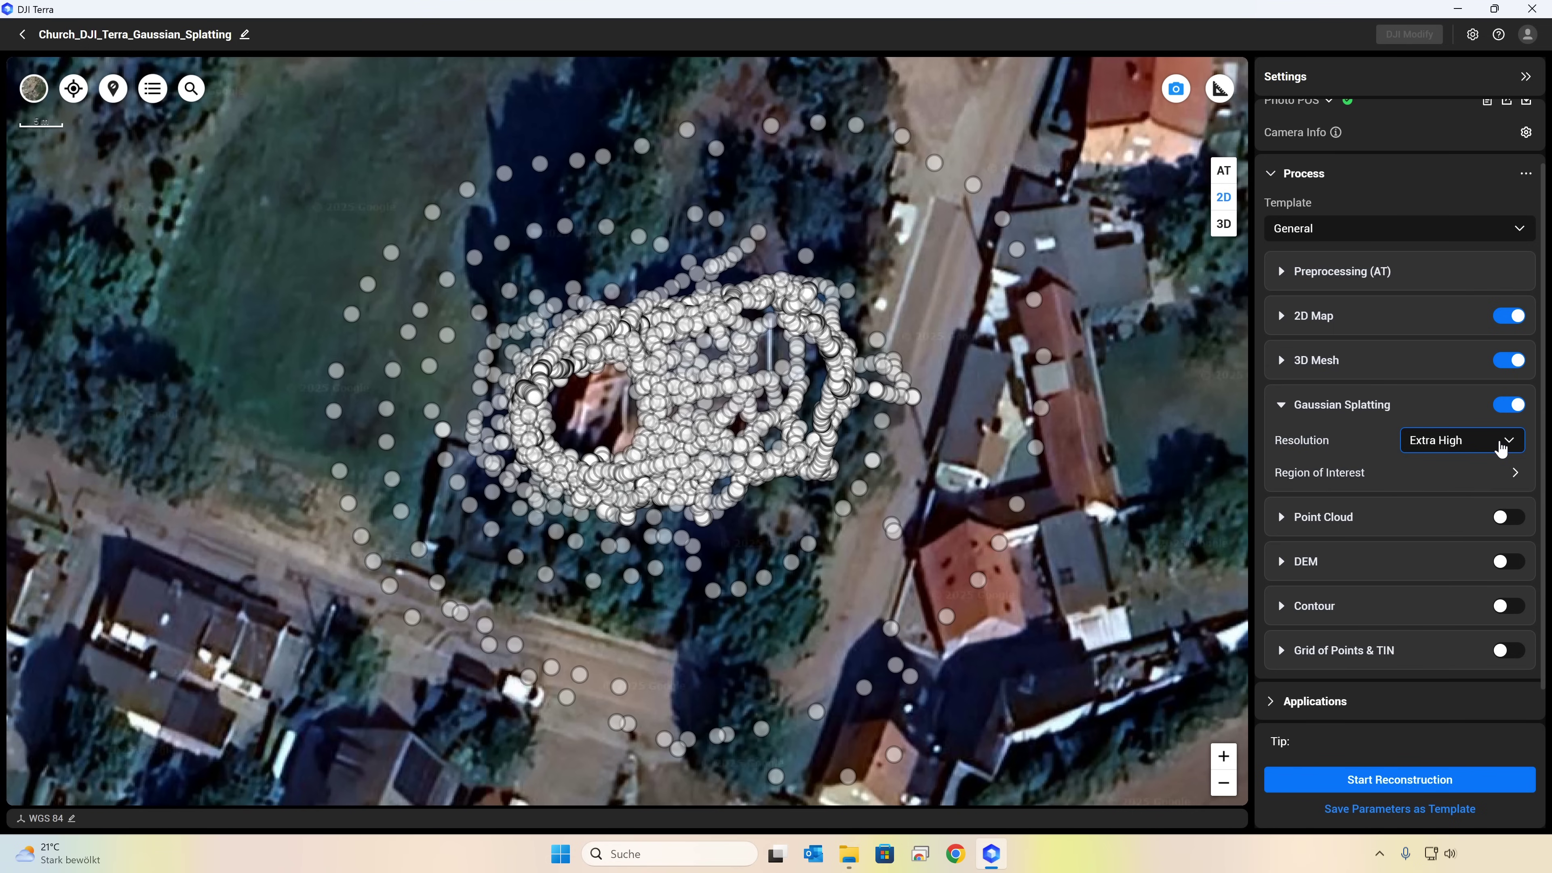
Enable the Point Cloud output to examine its settings and available formats, and switch it off again
left_click(1323, 517)
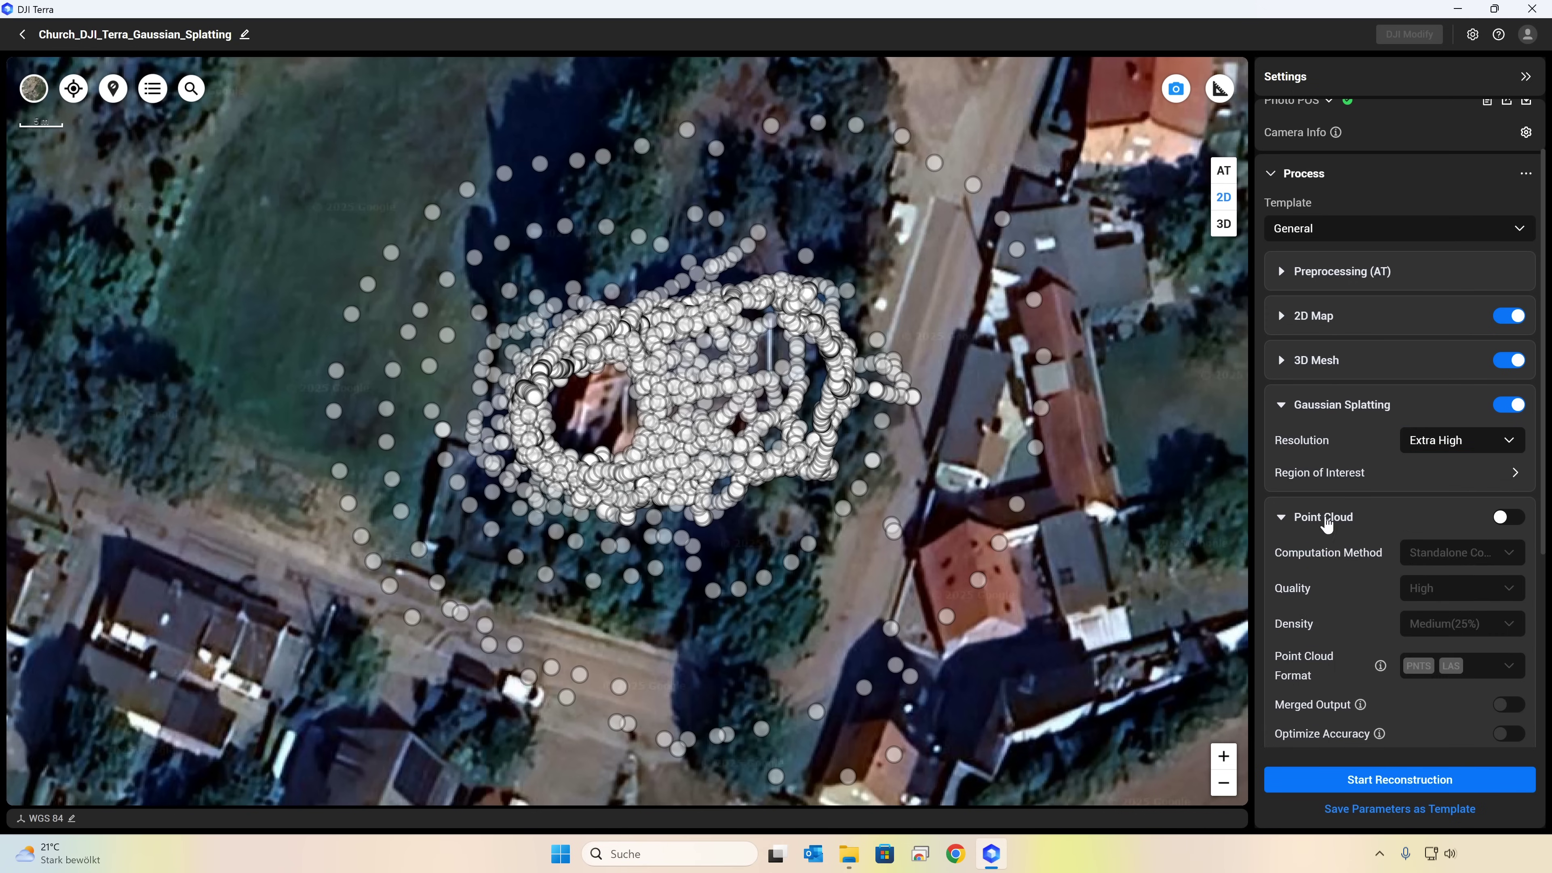
scroll(1335, 537, "down", 2)
left_click(1509, 439)
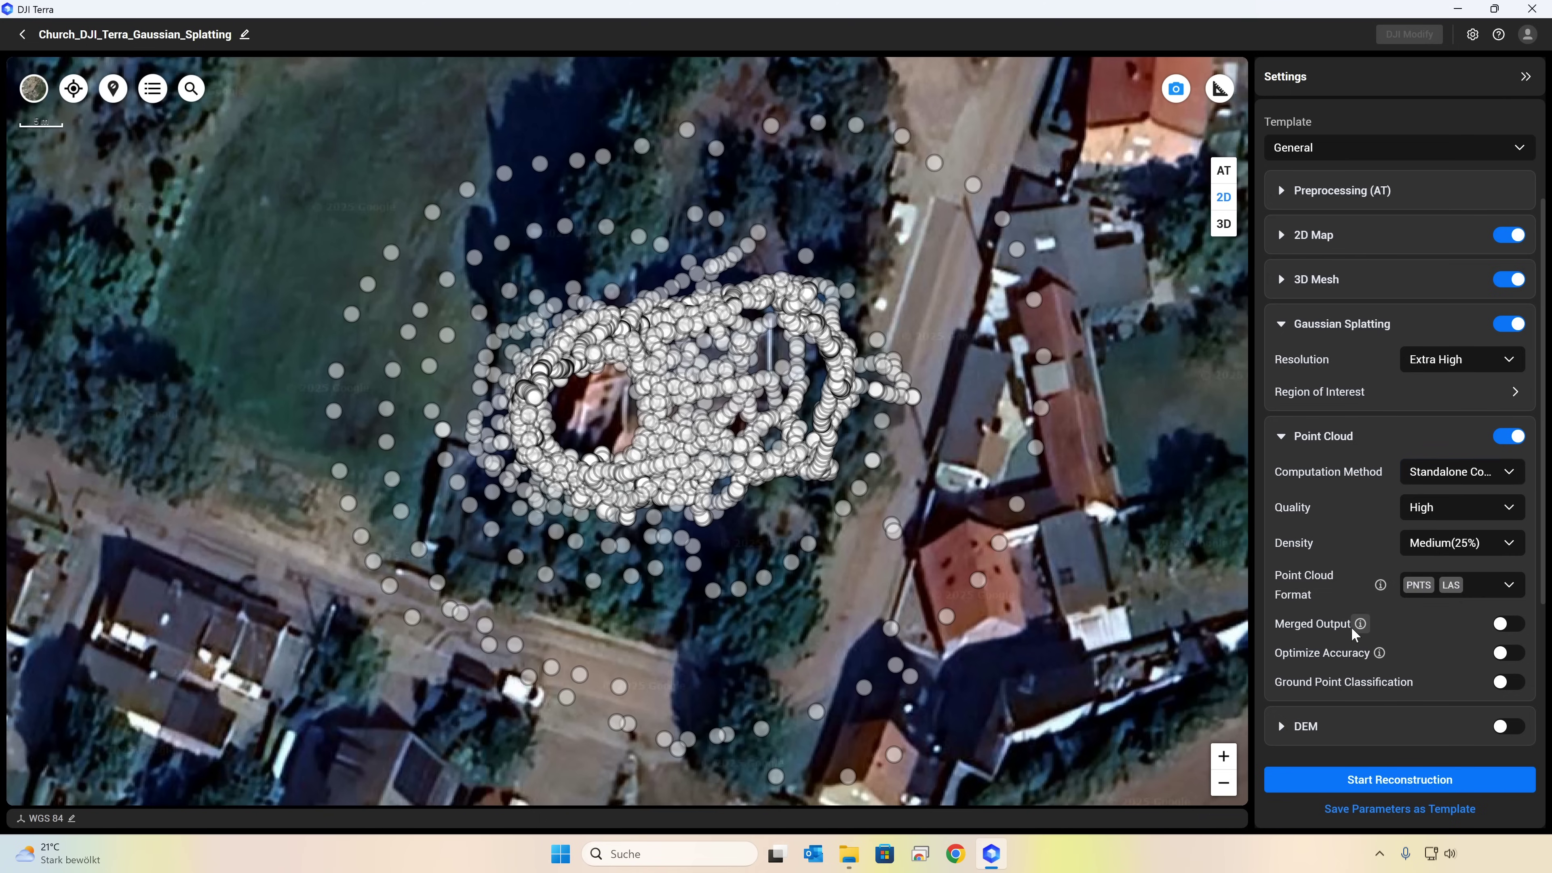
left_click(1511, 587)
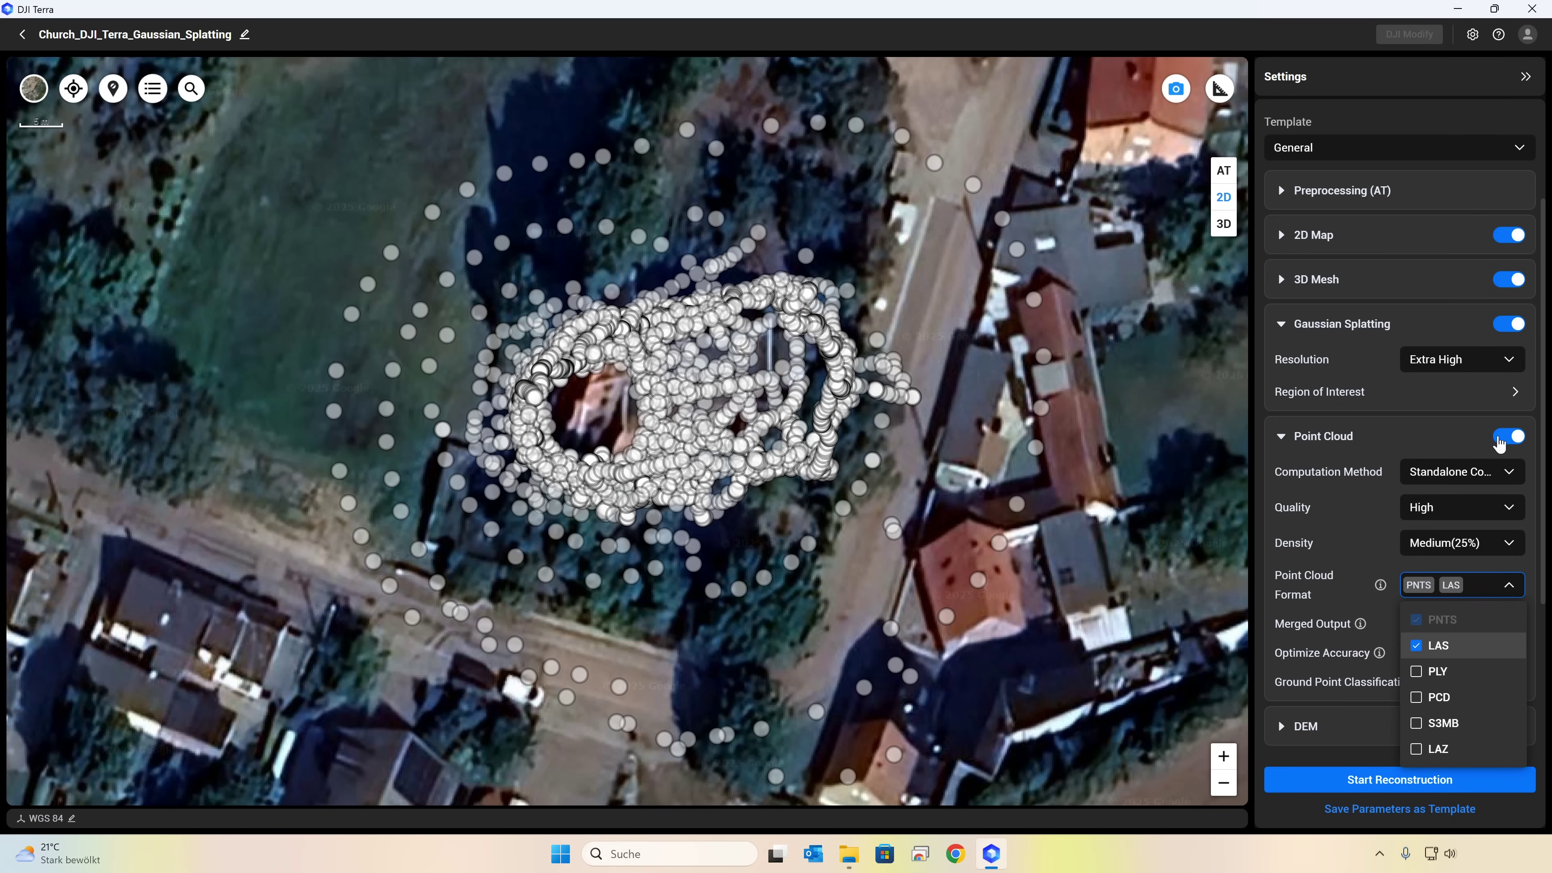
left_click(1500, 440)
left_click(1504, 438)
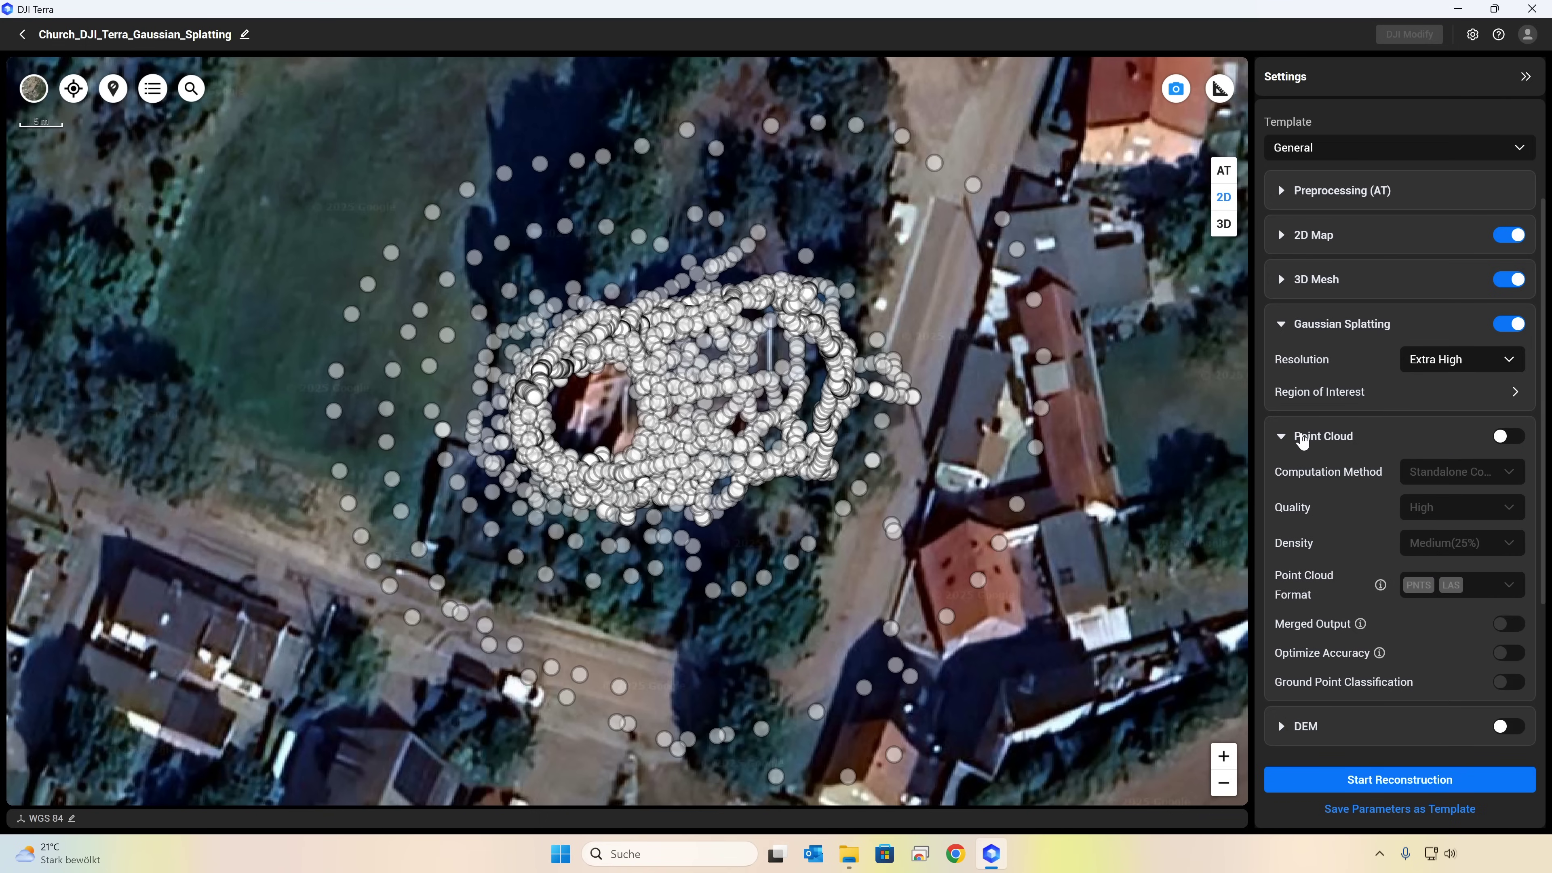
Start the reconstruction with 2D Map, 3D Mesh and Gaussian Splatting outputs, accepting the parameters checklist
left_click(1401, 783)
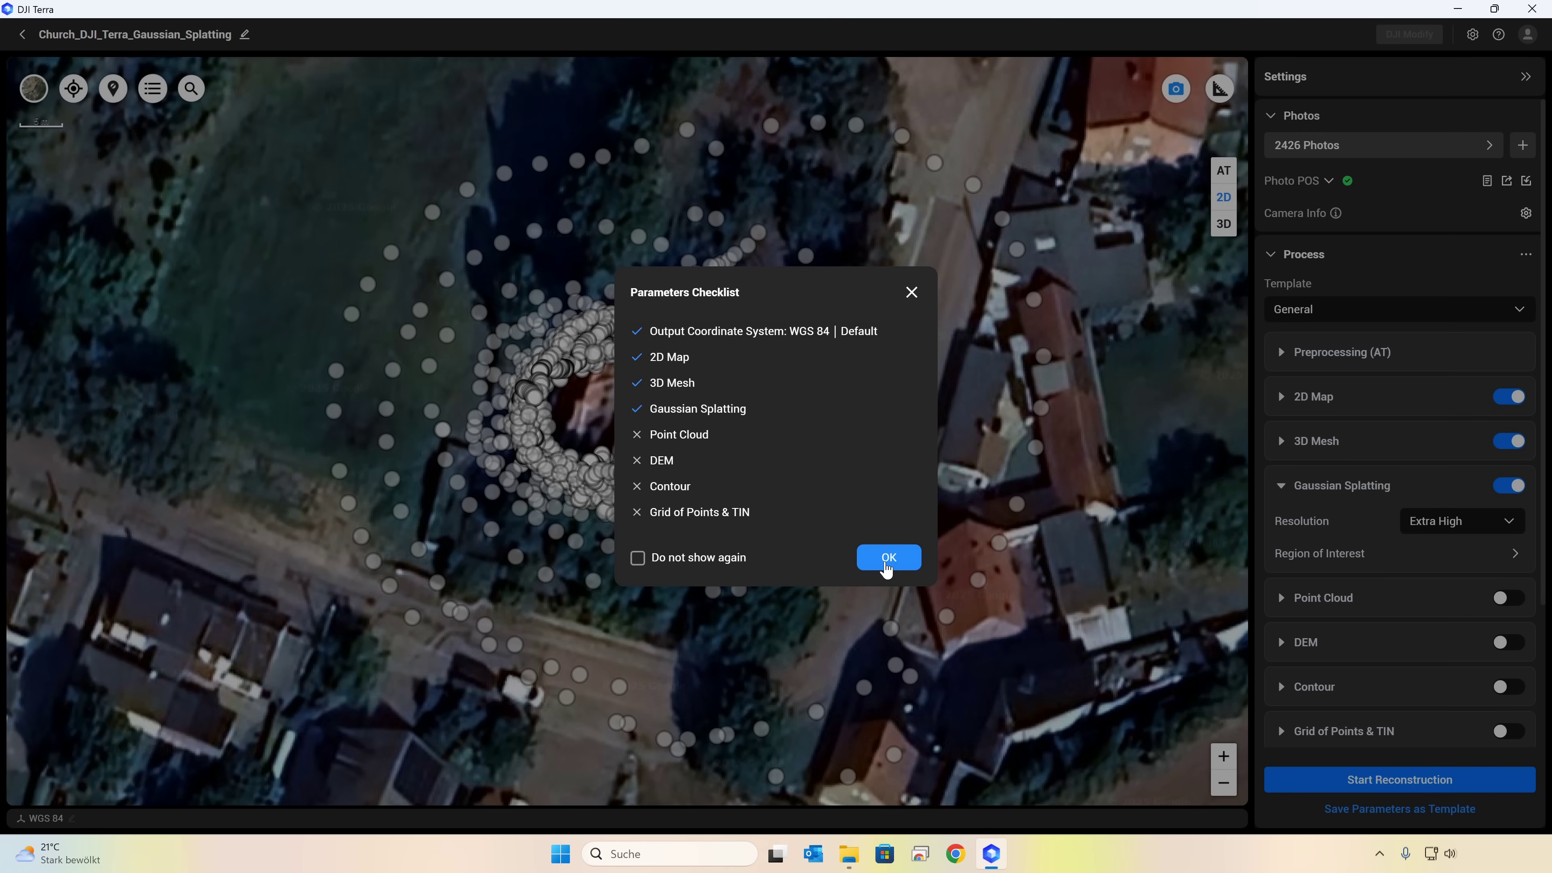
left_click(889, 556)
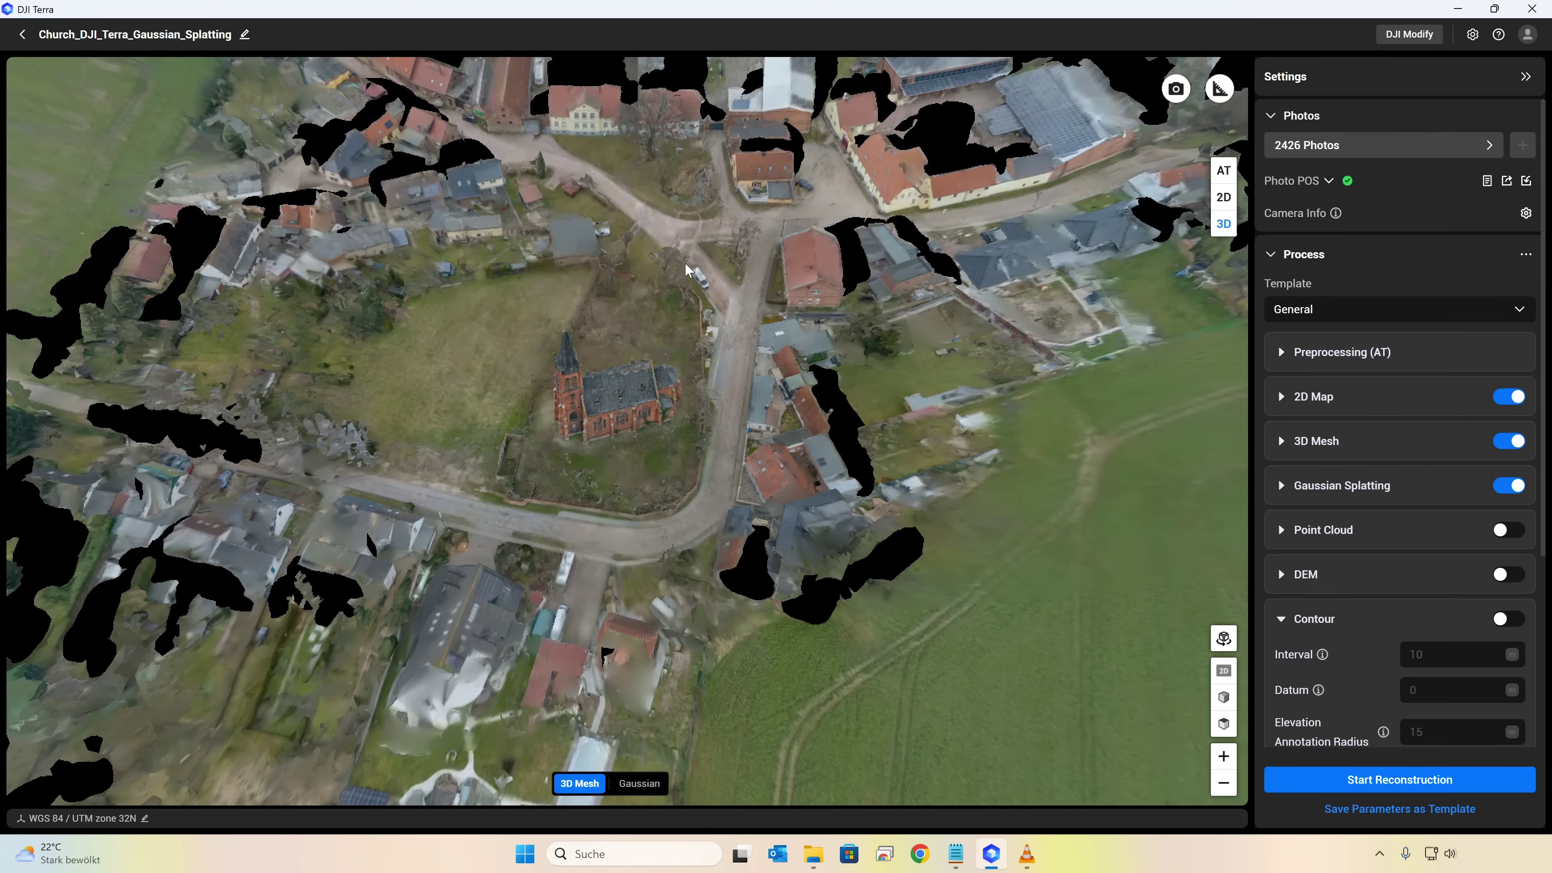
Examine the reconstructed 3D mesh from the whole village down to the church's apse and nave roof
scroll(637, 472, "down", 5)
scroll(637, 472, "up", 7)
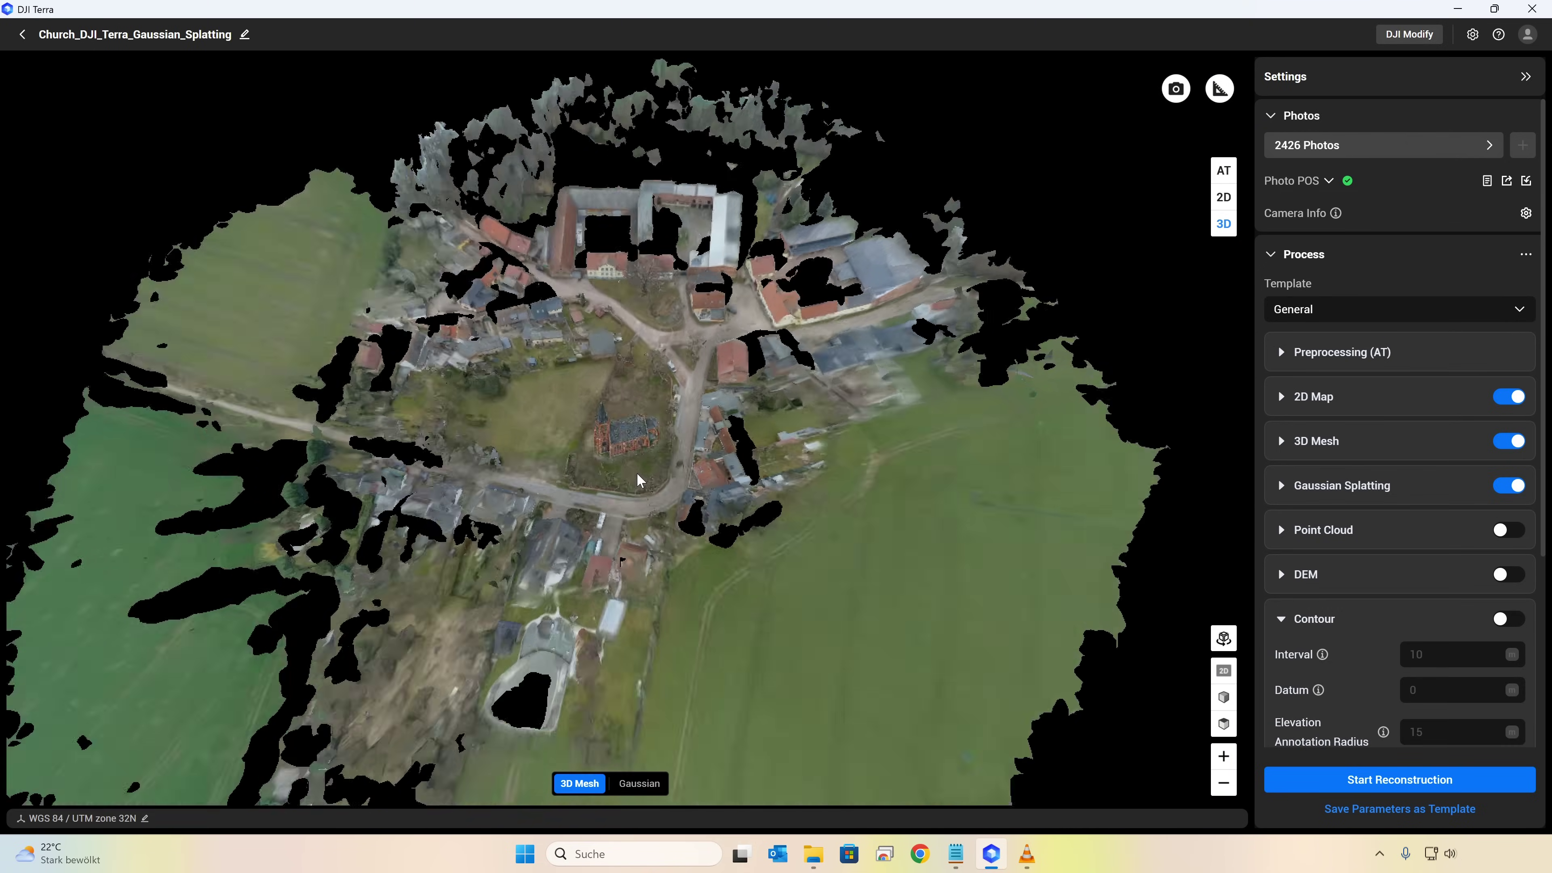
middle_click_drag(615, 451, 581, 510)
scroll(773, 476, "up", 4)
scroll(772, 476, "down", 3)
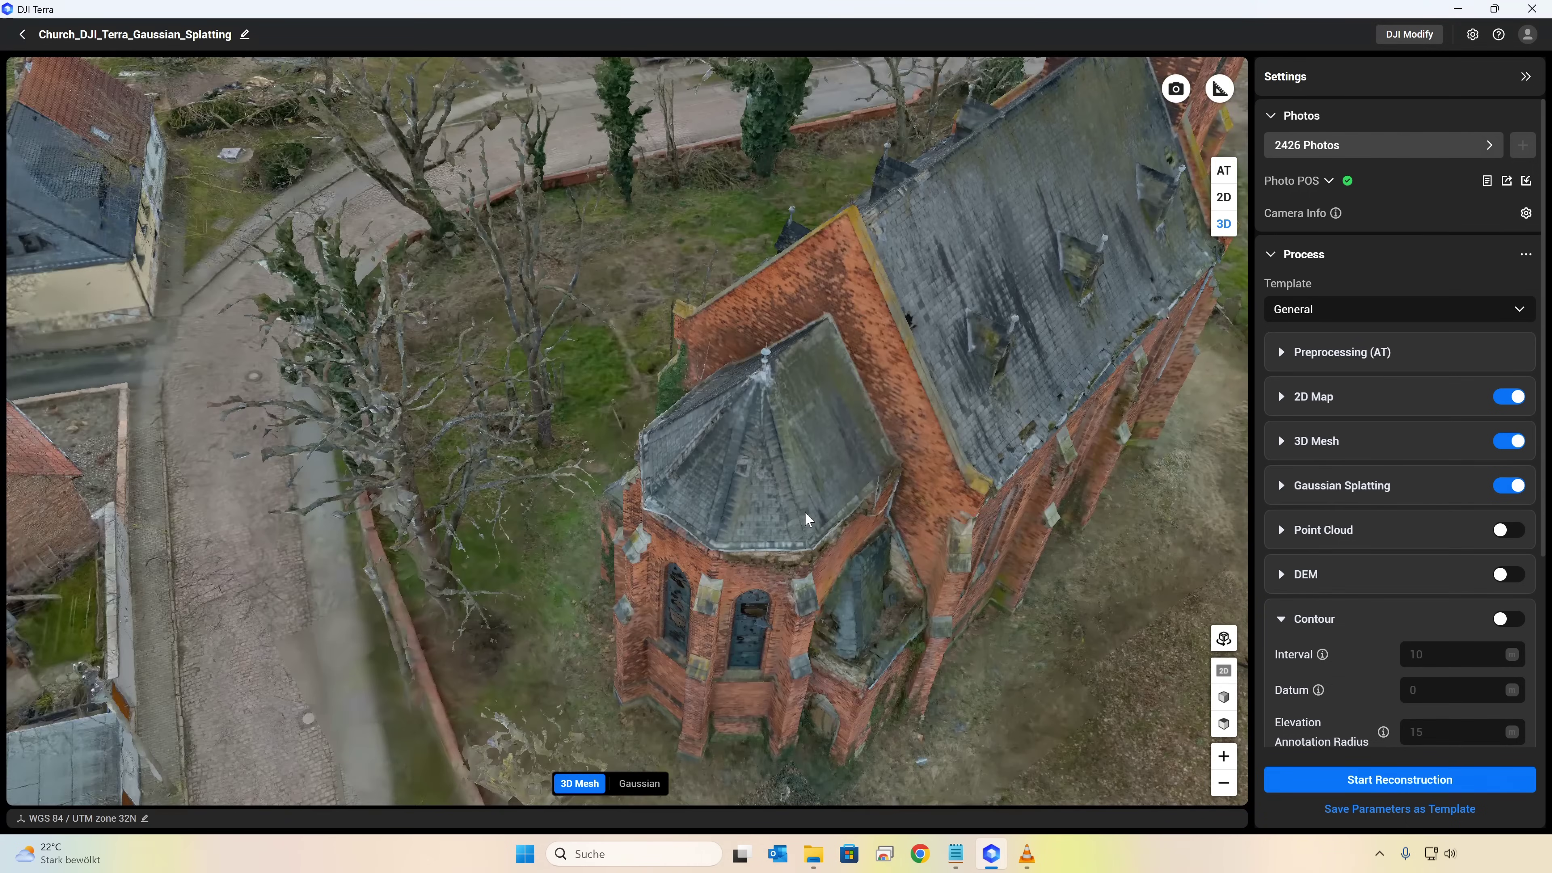
left_click_drag(805, 519, 495, 480)
scroll(720, 330, "up", 6)
scroll(720, 330, "down", 3)
middle_click_drag(800, 496, 627, 437)
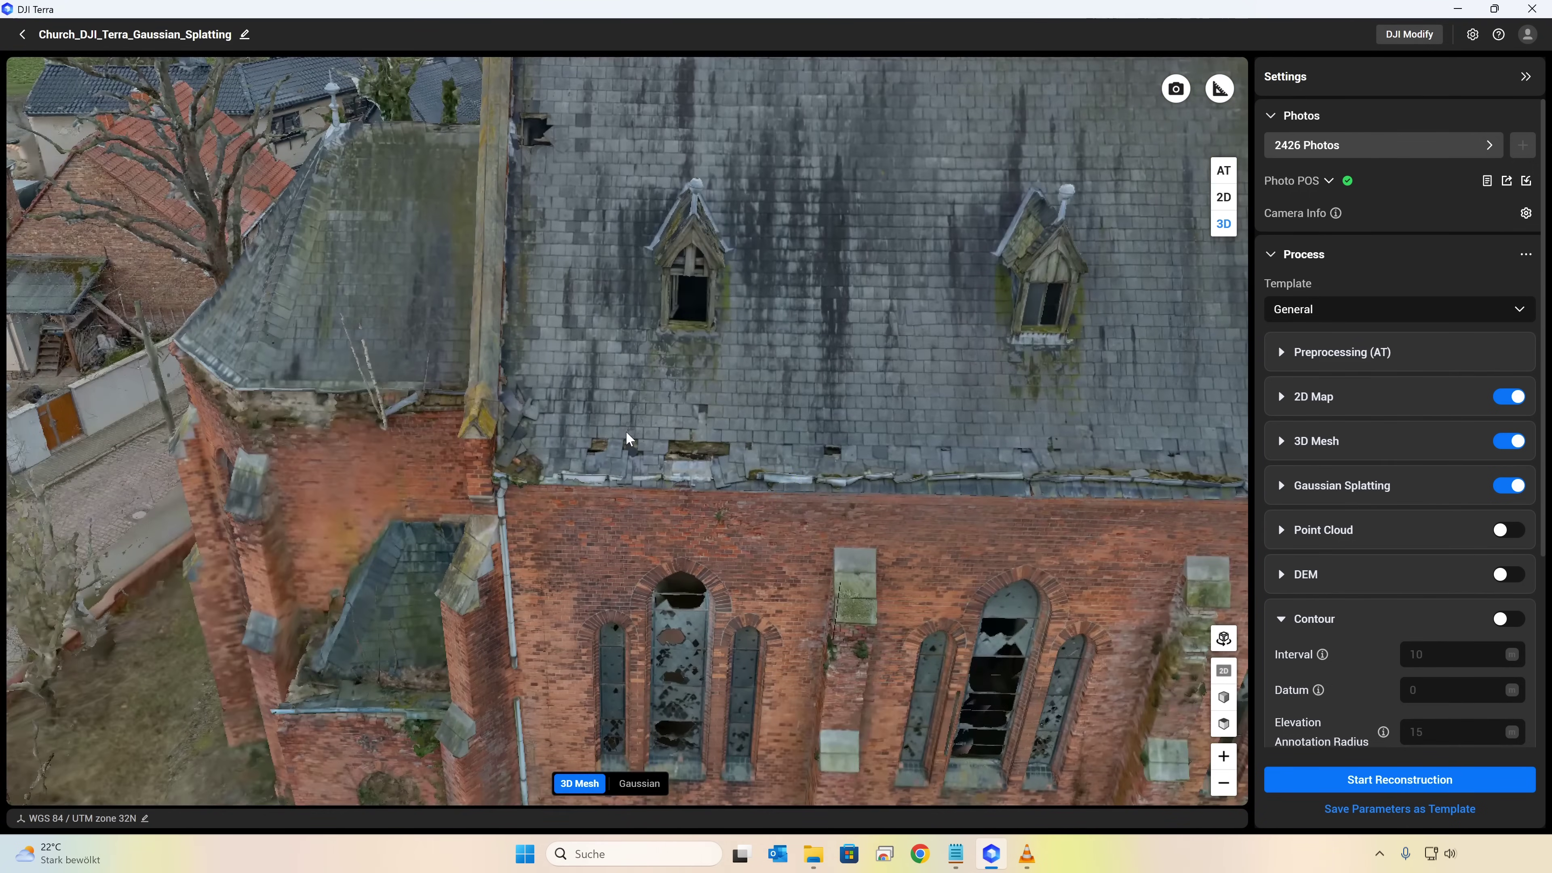
Inspect the mesh detail of the church's side annex roof, brick buttresses and broken arched window up close
left_click_drag(695, 500, 941, 395)
scroll(545, 533, "up", 3)
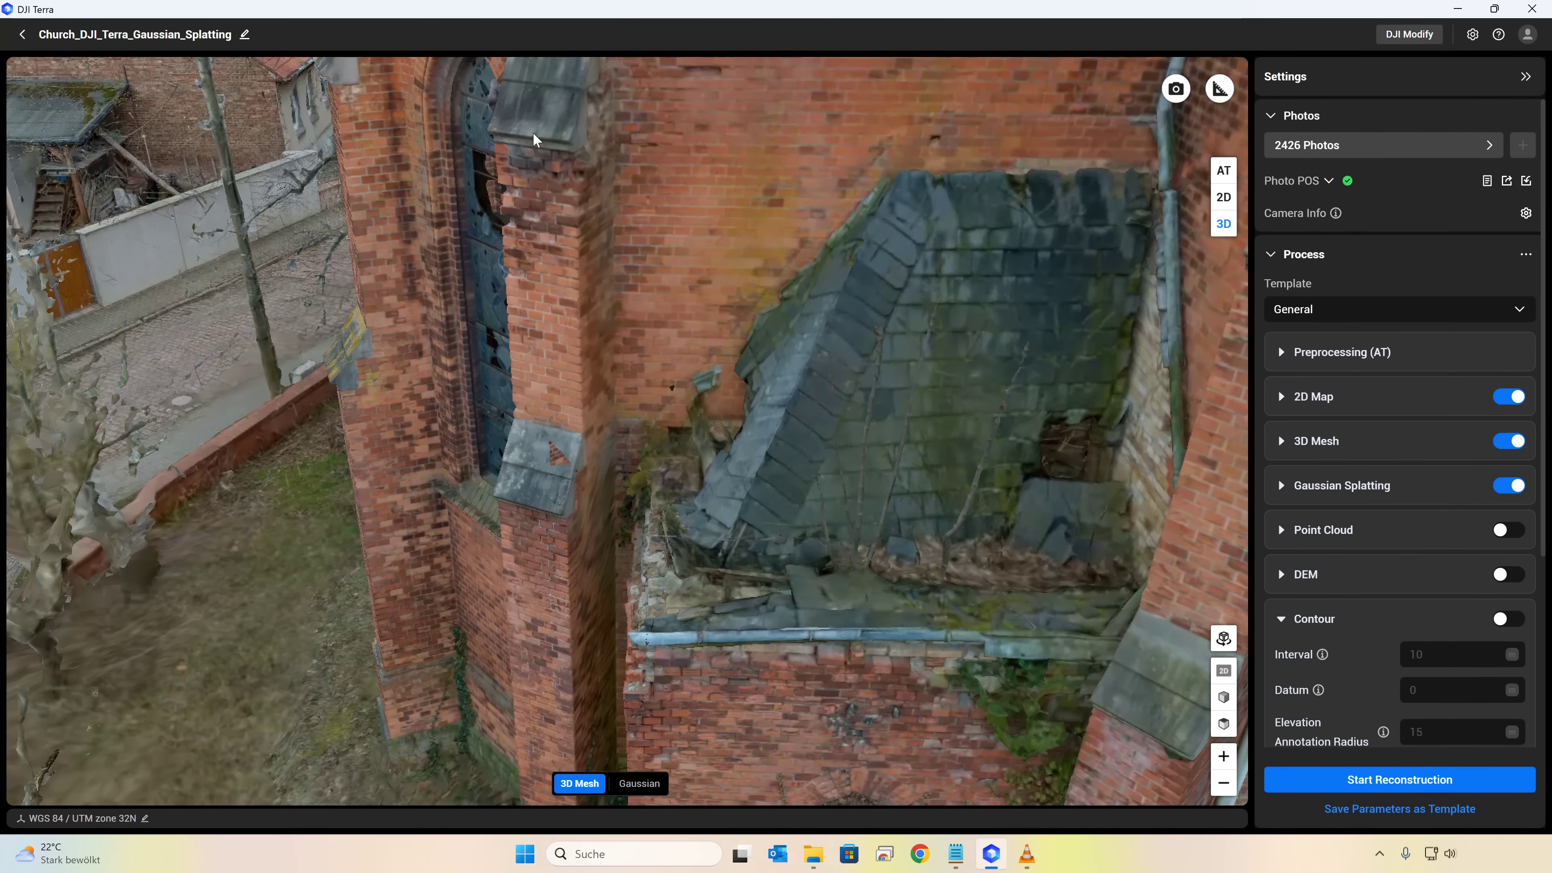
left_click_drag(537, 139, 736, 270)
scroll(672, 318, "up", 3)
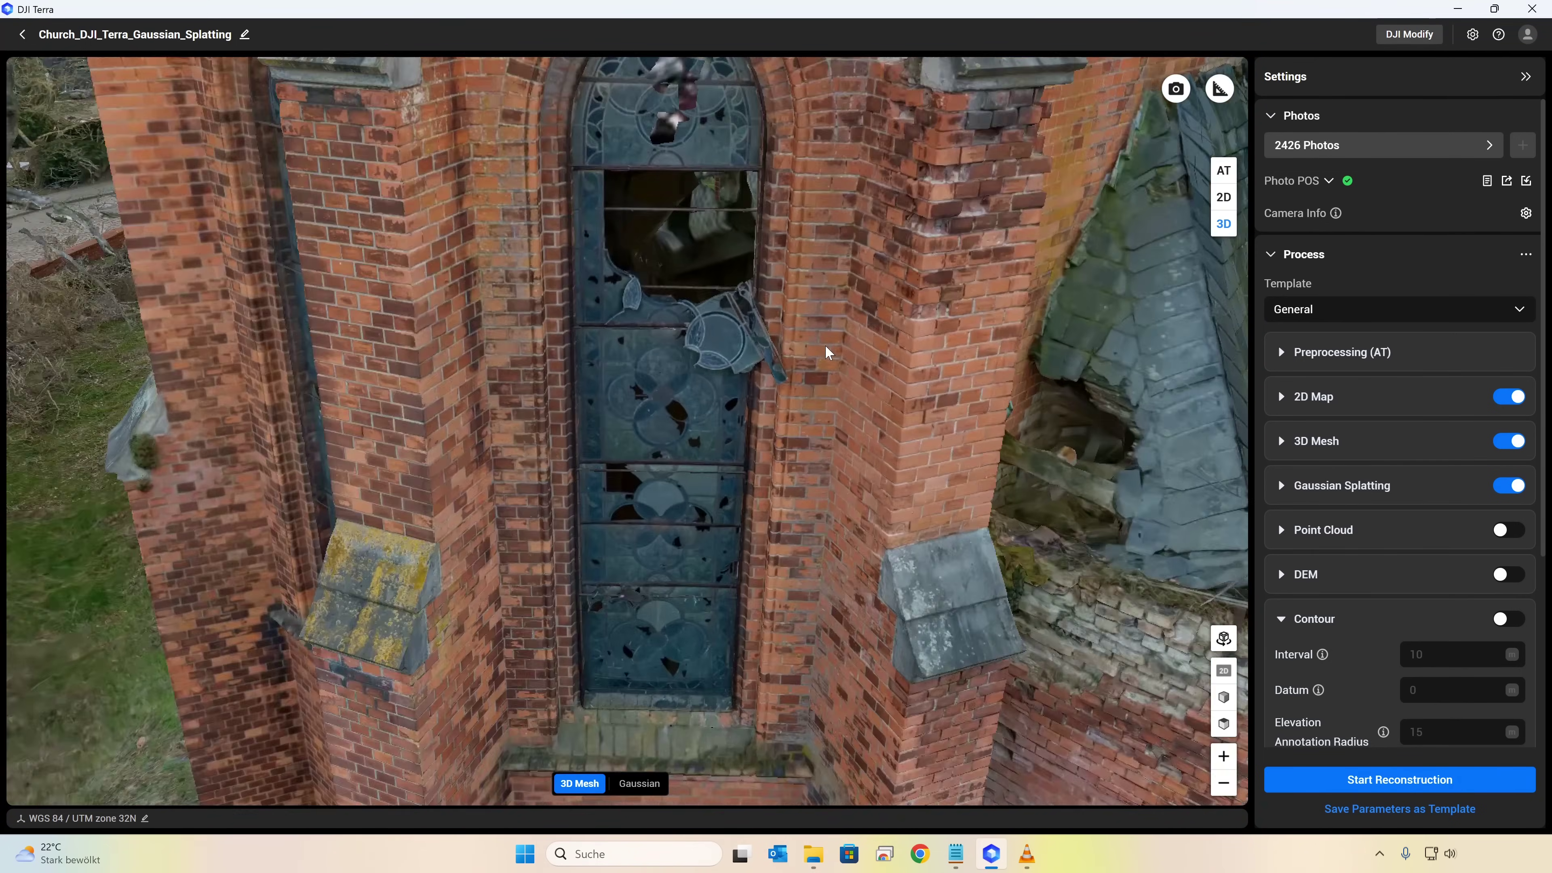
mouse_move(635, 352)
left_mouse_down()
mouse_move(693, 288)
mouse_move(722, 176)
mouse_move(648, 257)
mouse_move(548, 184)
mouse_move(658, 350)
left_mouse_up()
scroll(657, 350, "up", 4)
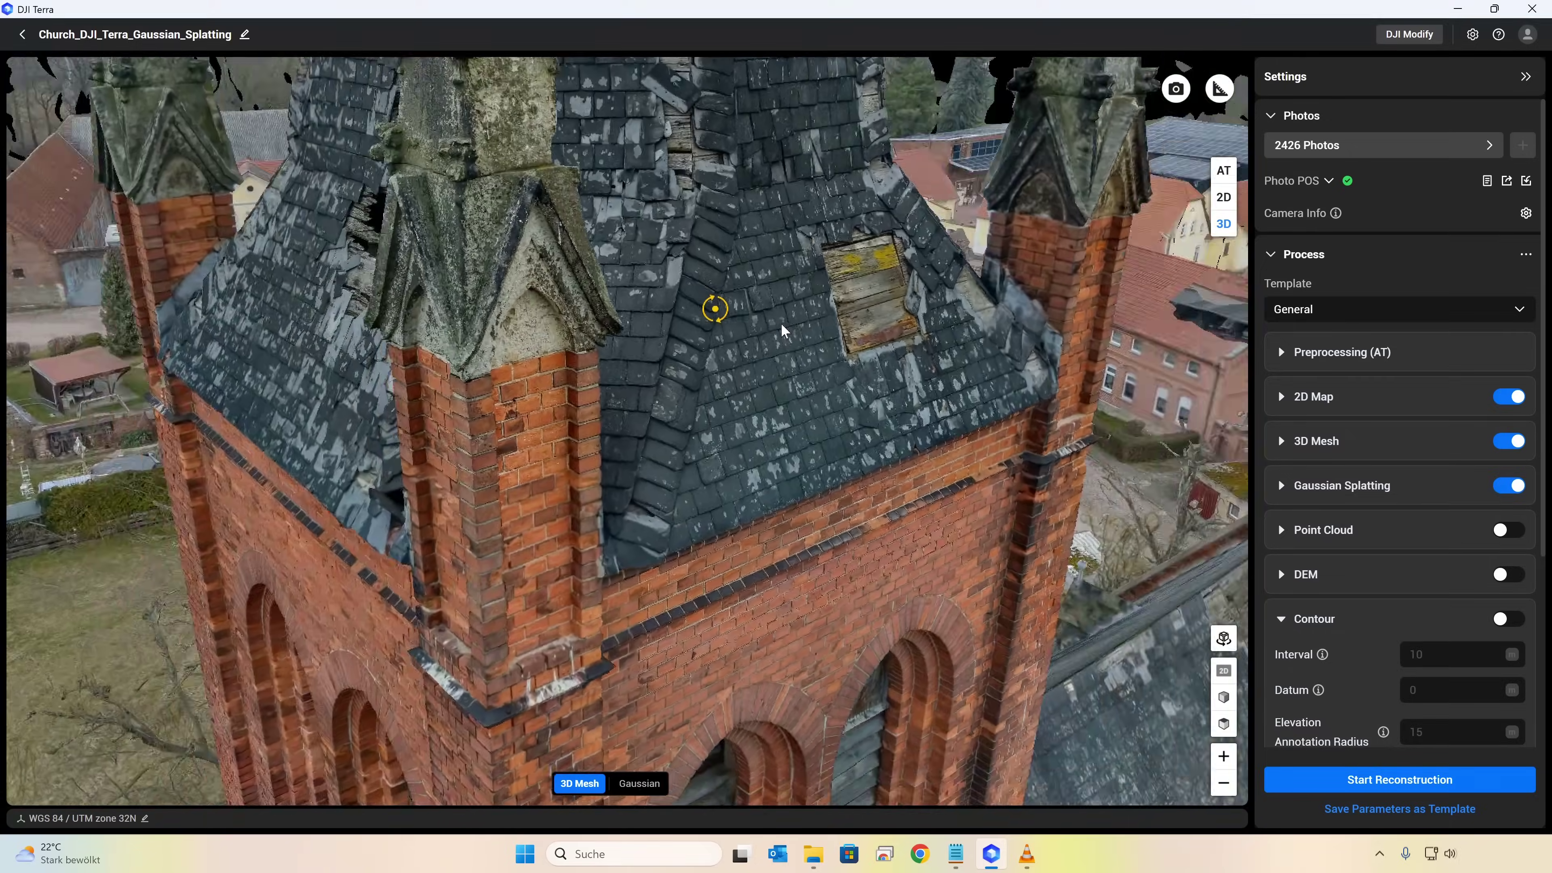
Examine the mesh of the church tower's damaged spire roof and brickwork, and the overgrown eaves of the lower roof
left_click_drag(783, 329, 853, 342)
mouse_move(423, 383)
left_mouse_down()
mouse_move(754, 370)
mouse_move(644, 406)
mouse_move(836, 439)
left_mouse_up()
scroll(754, 367, "up", 2)
scroll(904, 389, "down", 8)
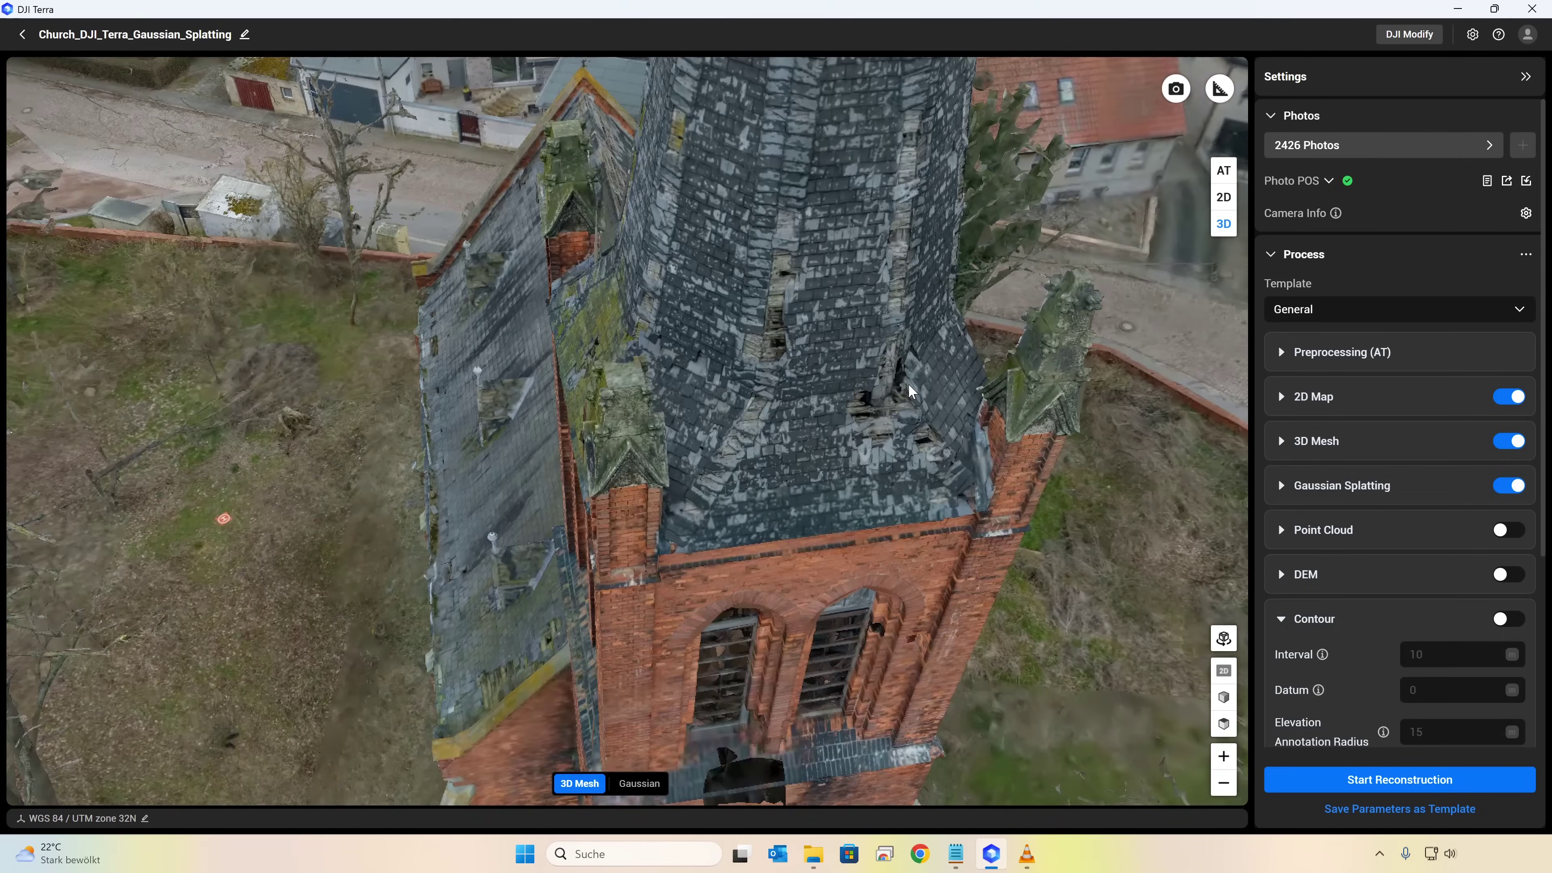
middle_click_drag(676, 454, 904, 483)
left_click_drag(633, 524, 831, 304)
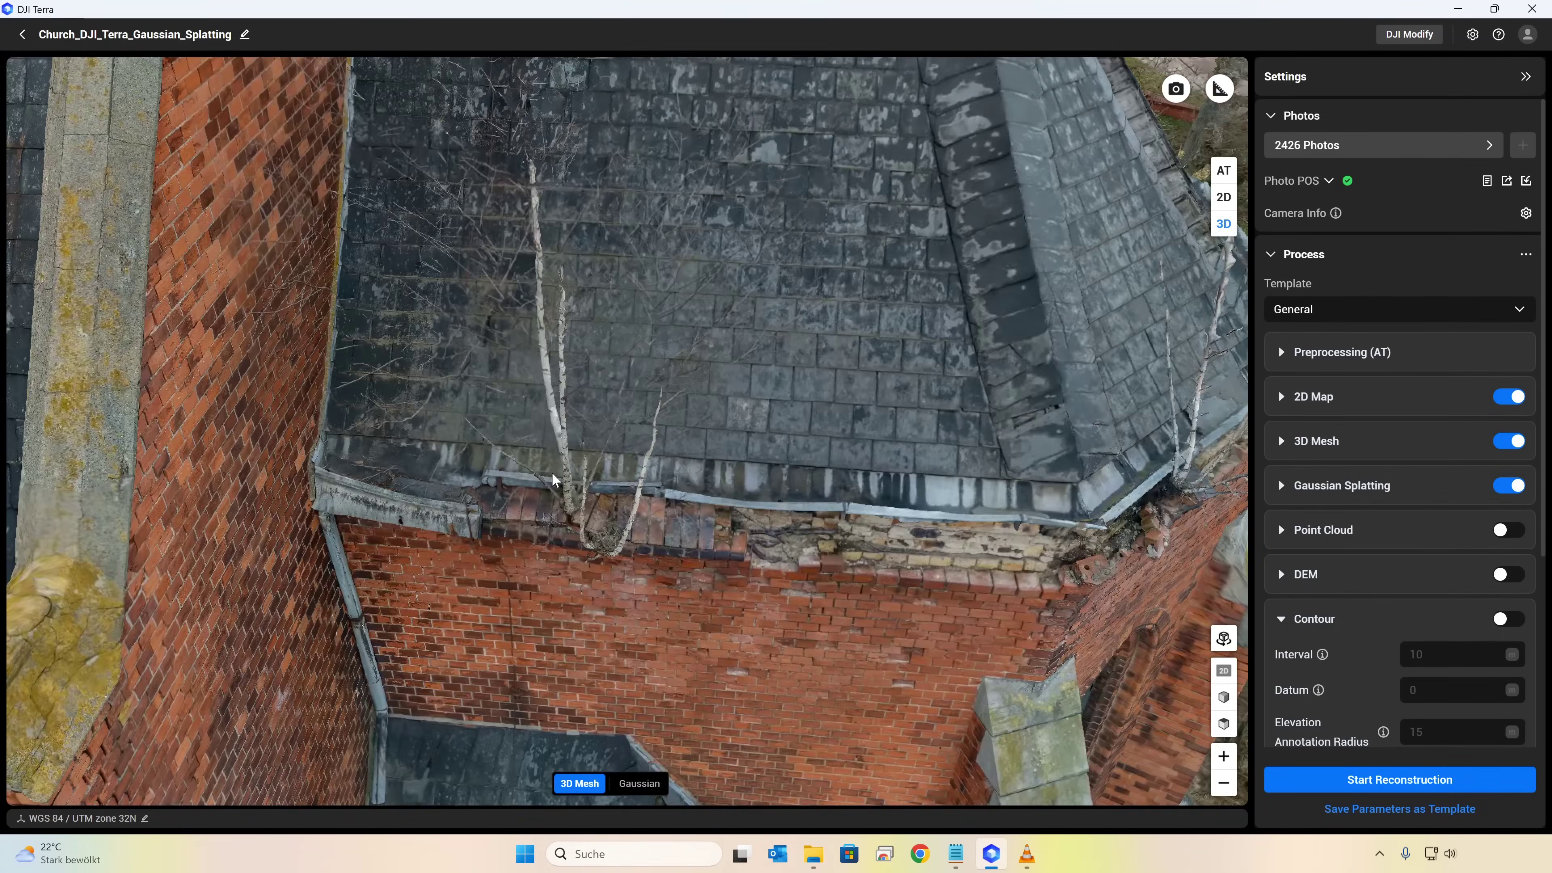
Examine the mesh of the overgrown brick eaves and the broken, plant-filled slates along the lower roof edge
middle_click_drag(544, 475, 525, 251)
mouse_move(526, 256)
left_mouse_down()
mouse_move(582, 250)
mouse_move(485, 350)
left_mouse_up()
scroll(657, 650, "up", 3)
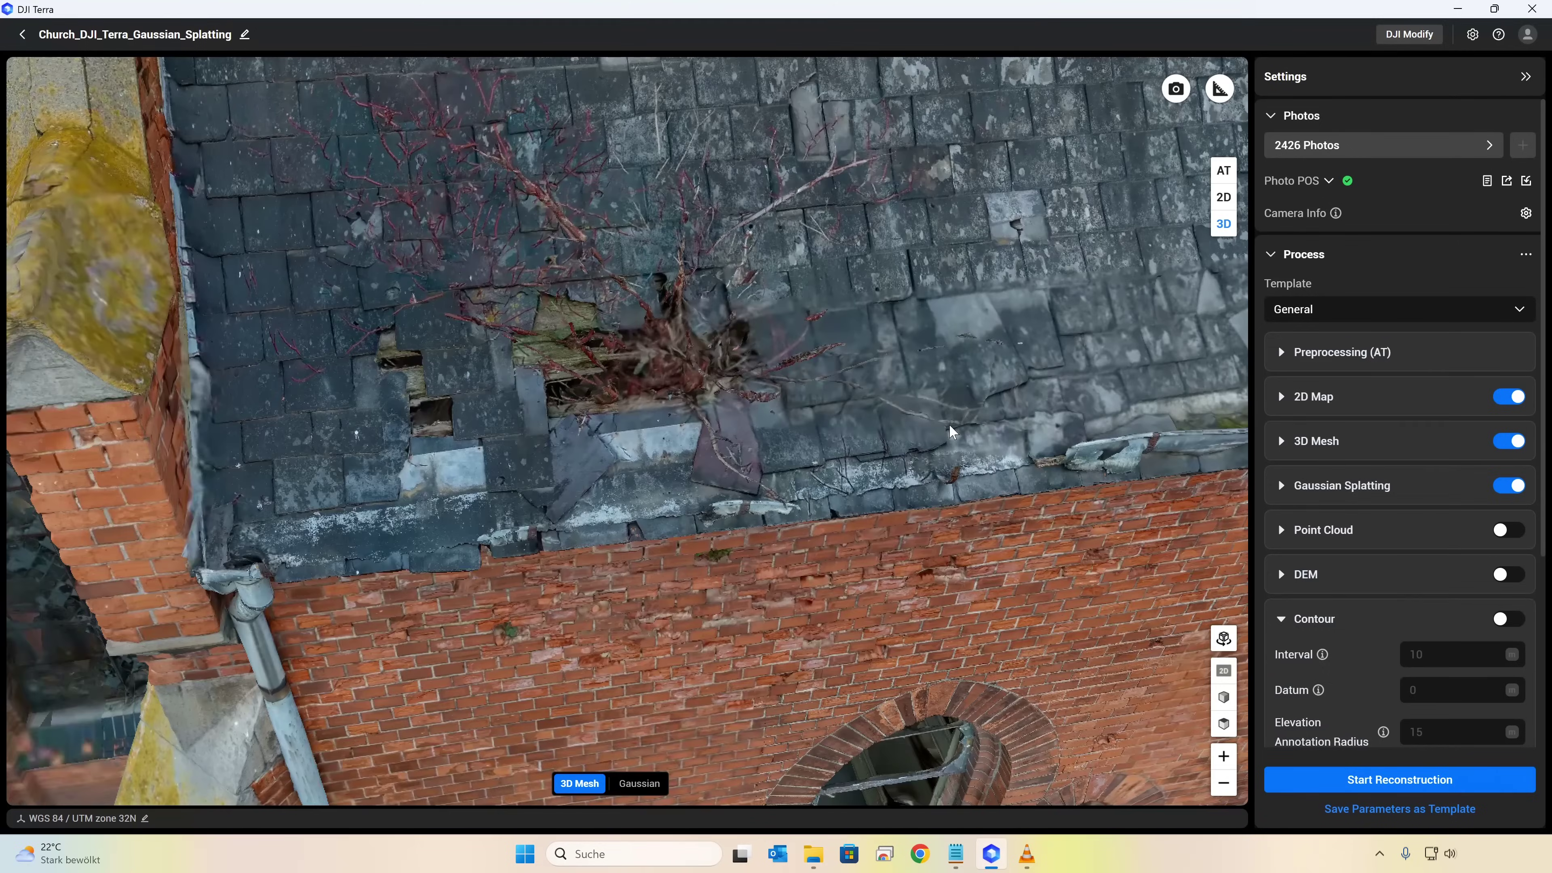
mouse_move(727, 398)
middle_mouse_down()
mouse_move(599, 232)
mouse_move(665, 164)
mouse_move(828, 201)
mouse_move(834, 474)
middle_mouse_up()
scroll(834, 475, "down", 2)
scroll(834, 474, "down", 5)
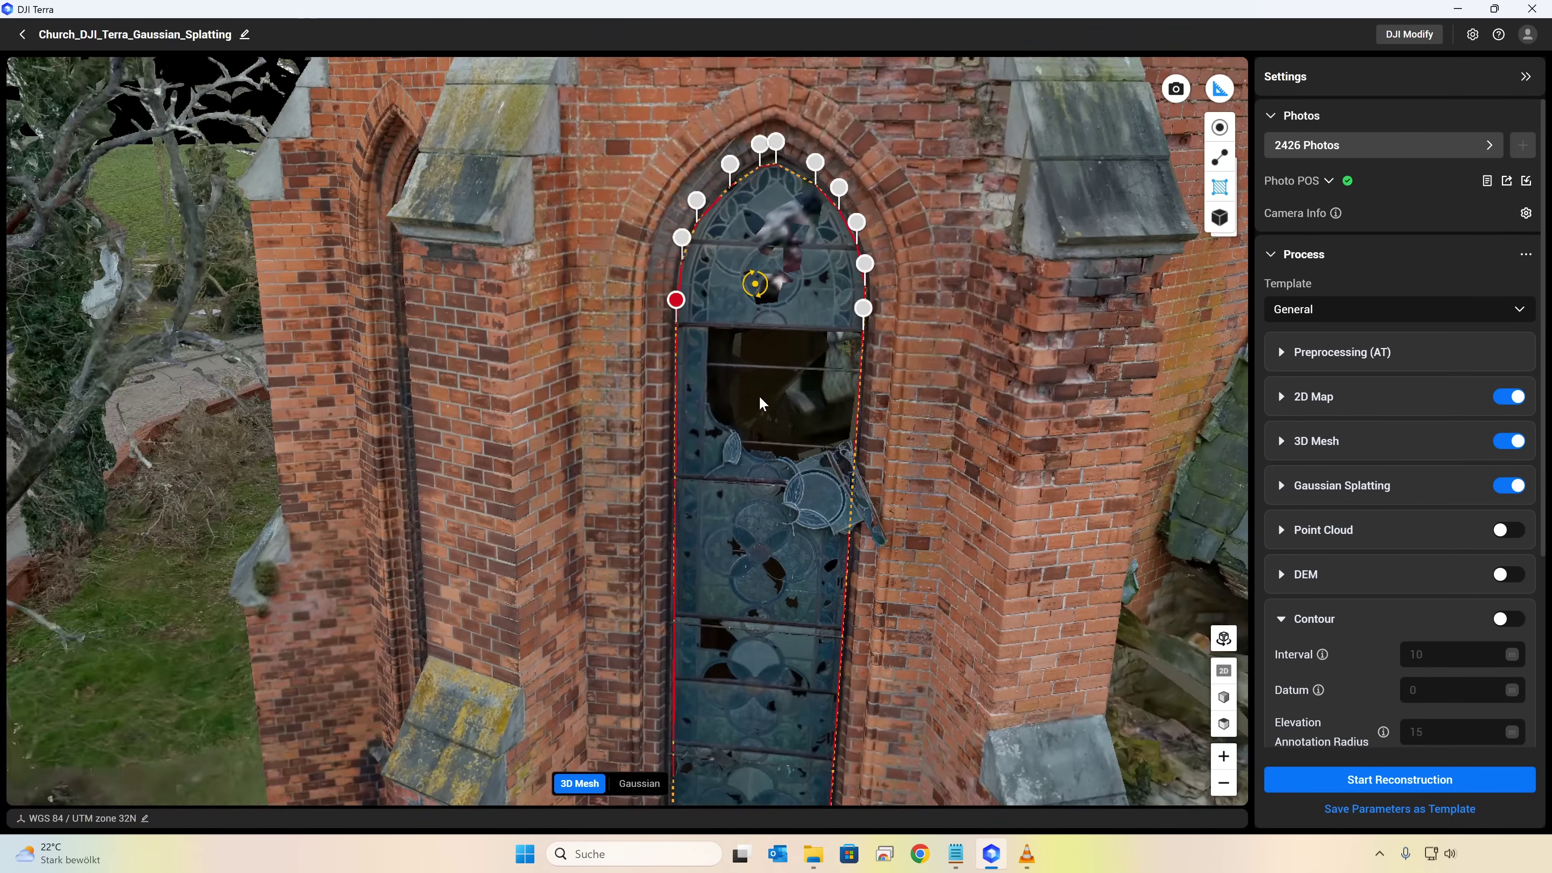
Measure the area of the apse's broken arched window by outlining it on the mesh, and view the apse from outside
left_click_drag(761, 398, 793, 454)
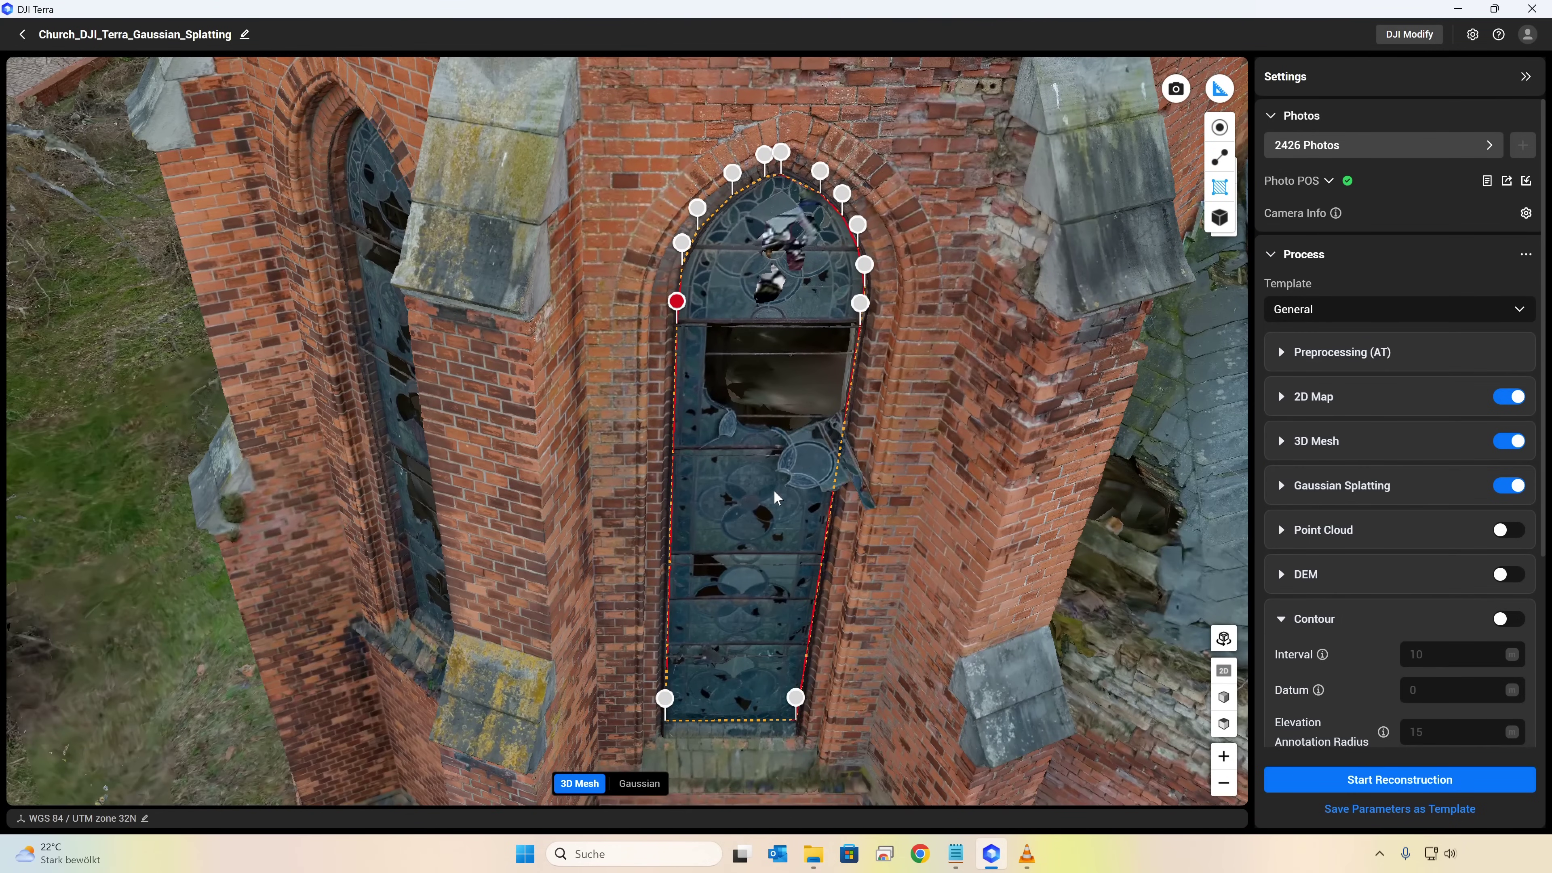
right_click(775, 511)
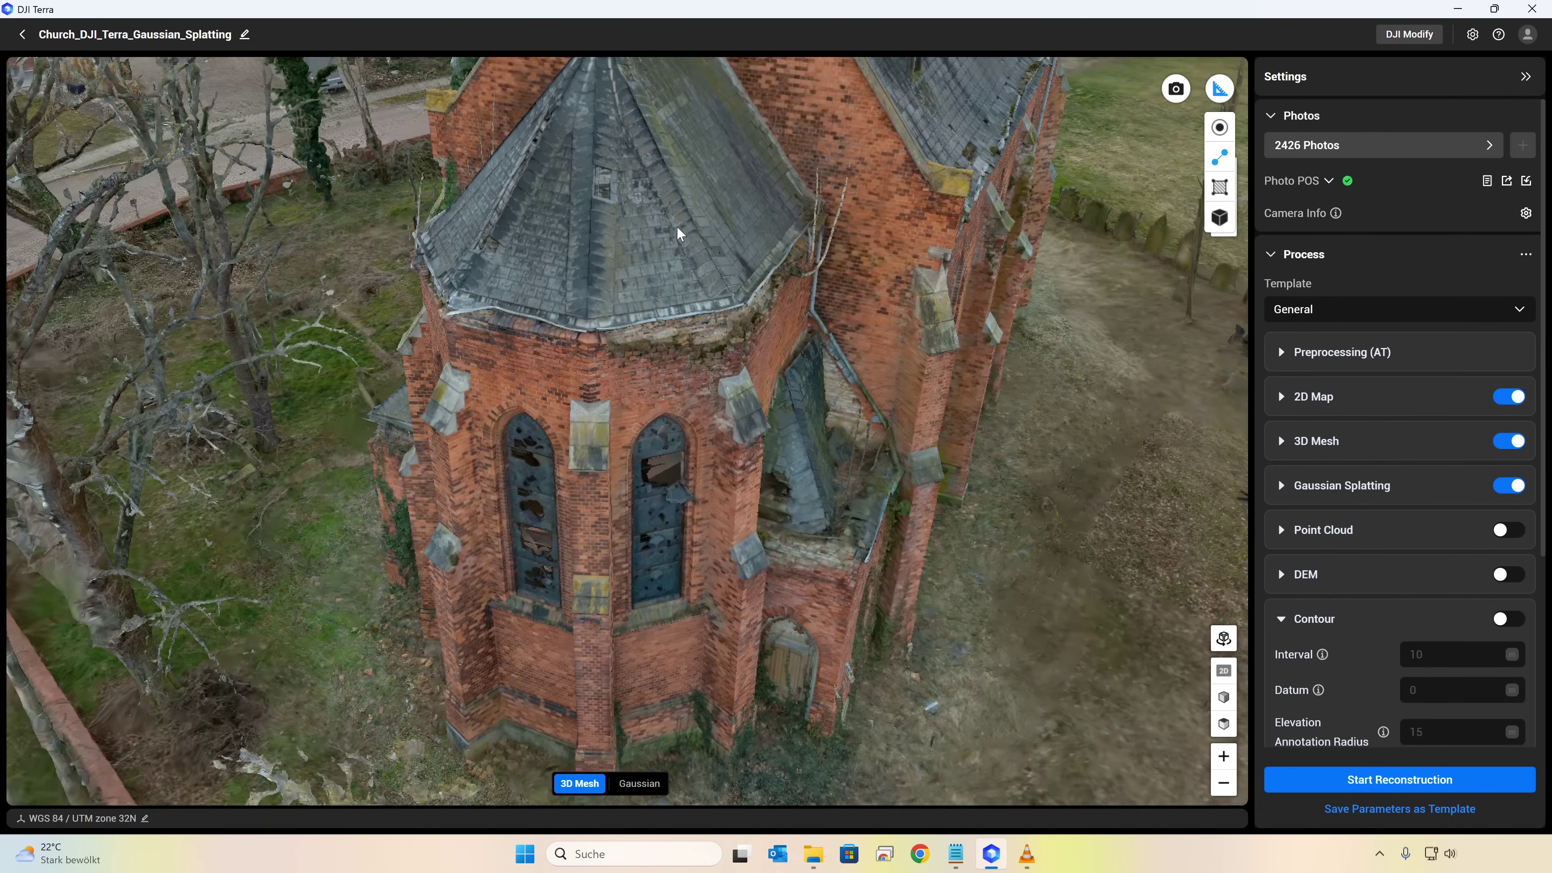
left_click_drag(676, 227, 653, 253)
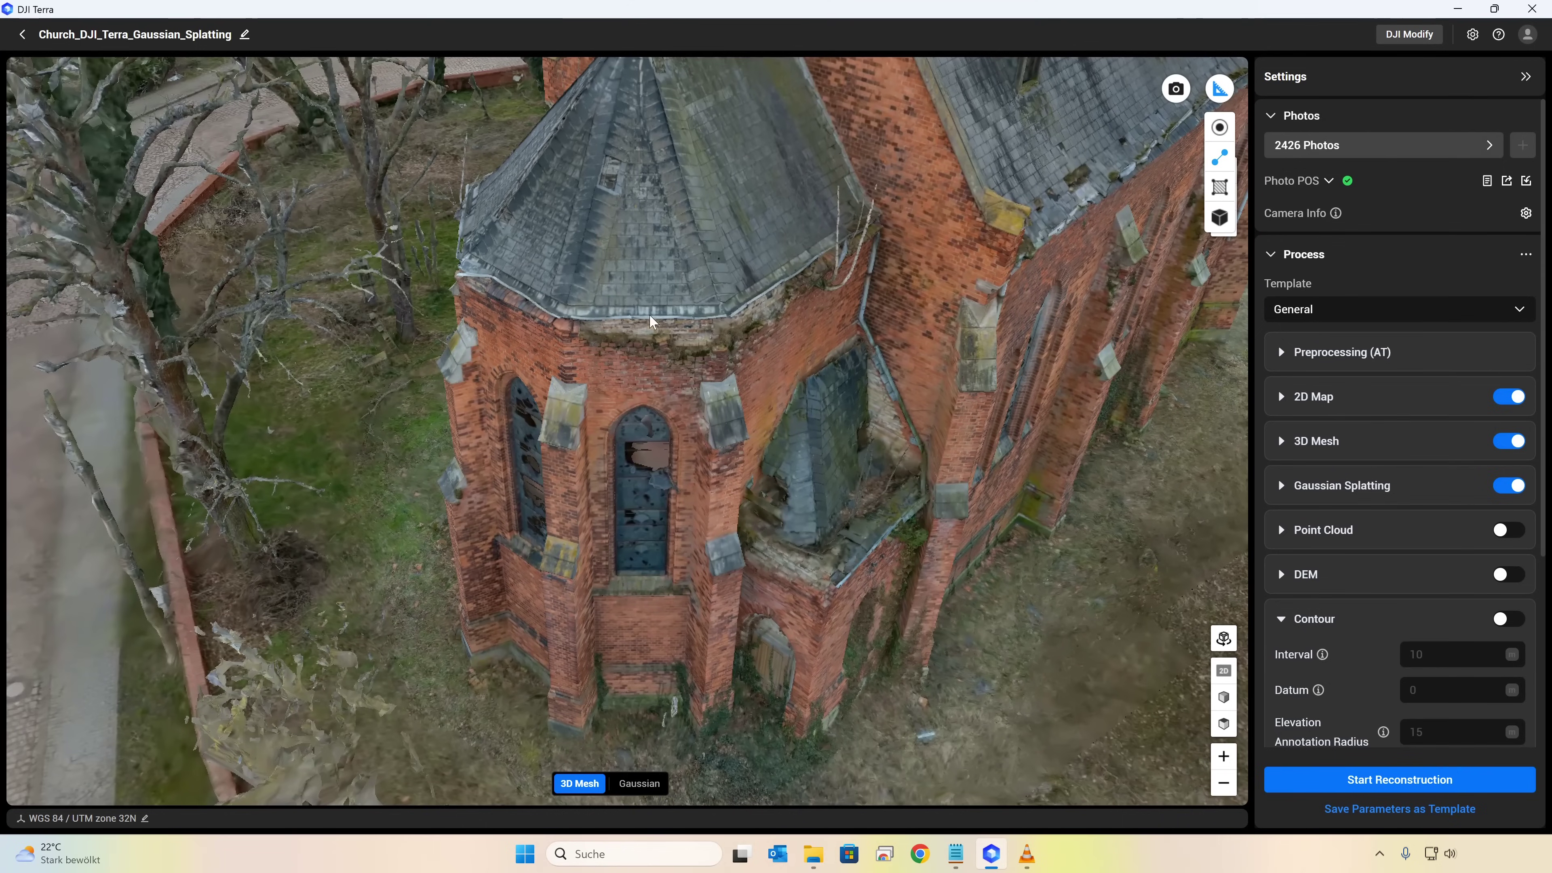
Compare the Gaussian and 3D Mesh versions of the whole church and the bare tree before the nave's side wall
left_click(640, 785)
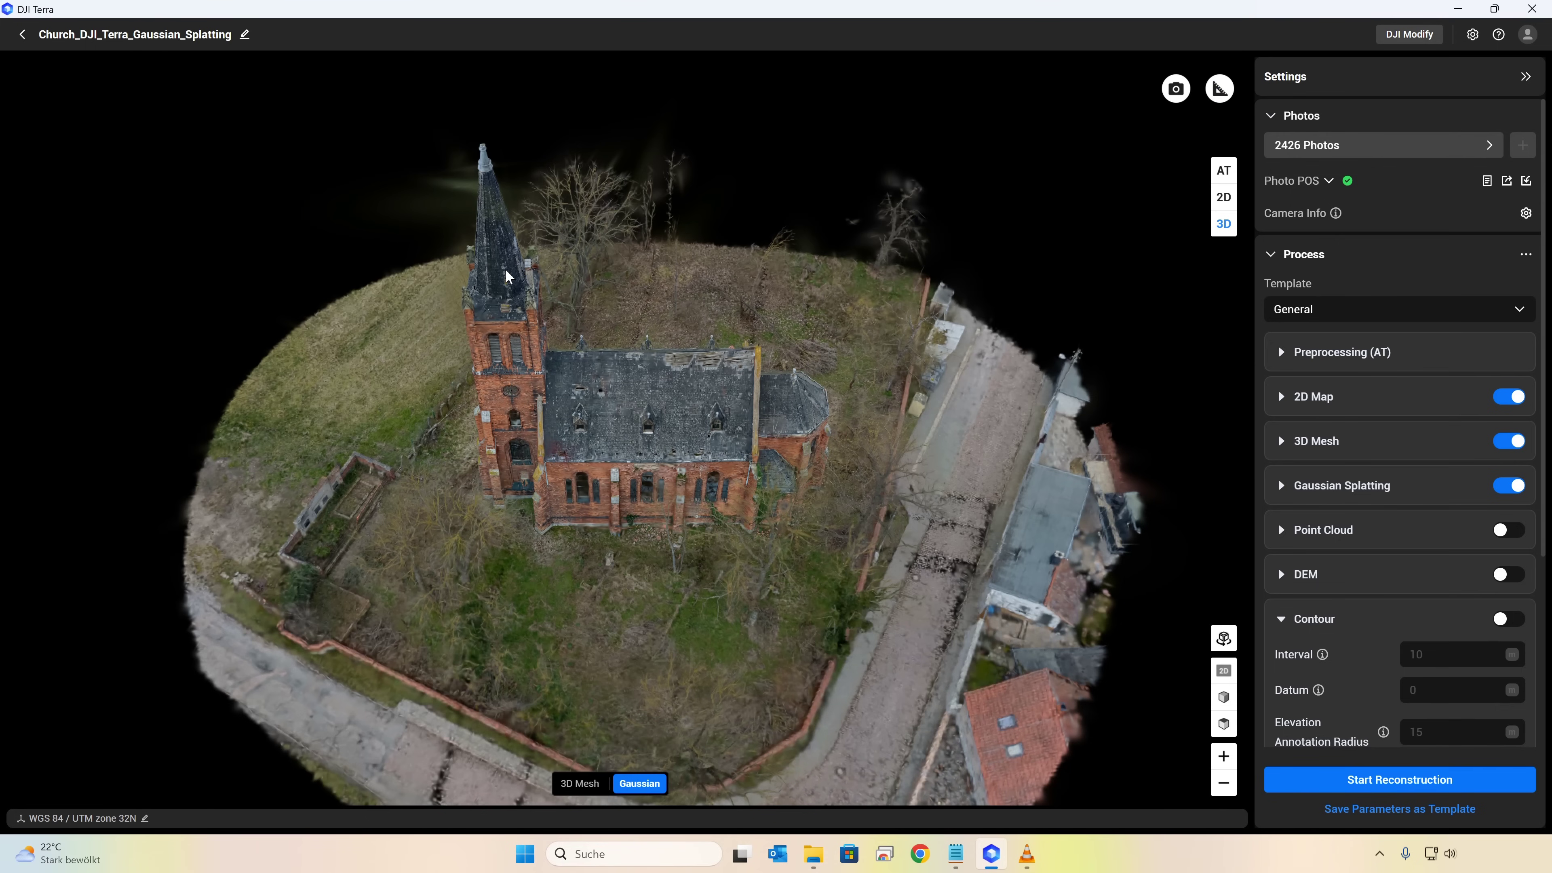
left_click_drag(506, 277, 846, 284)
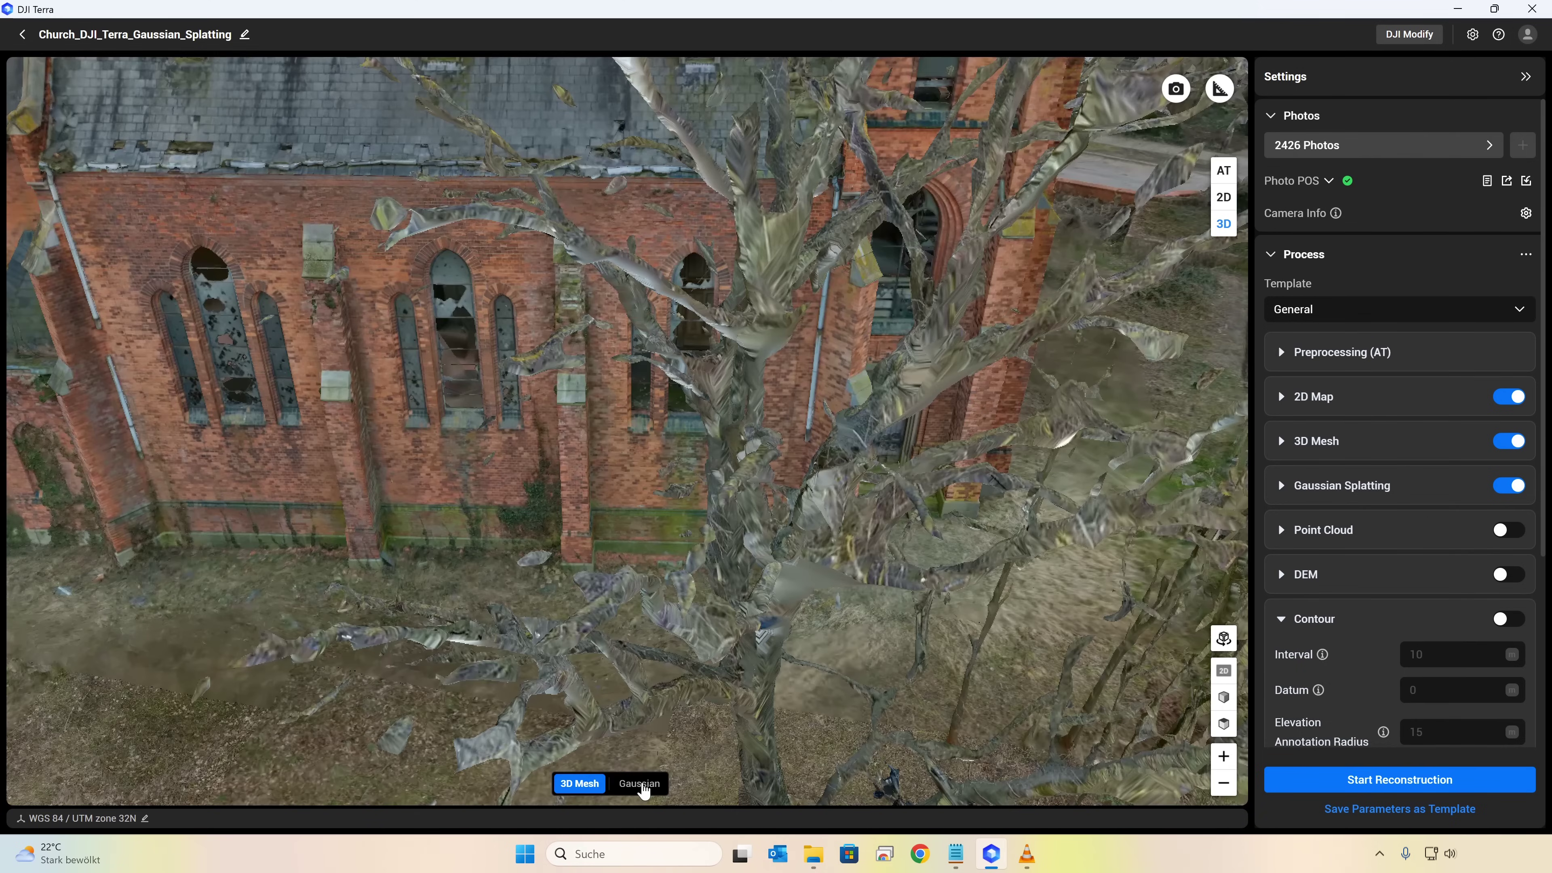
left_click(640, 785)
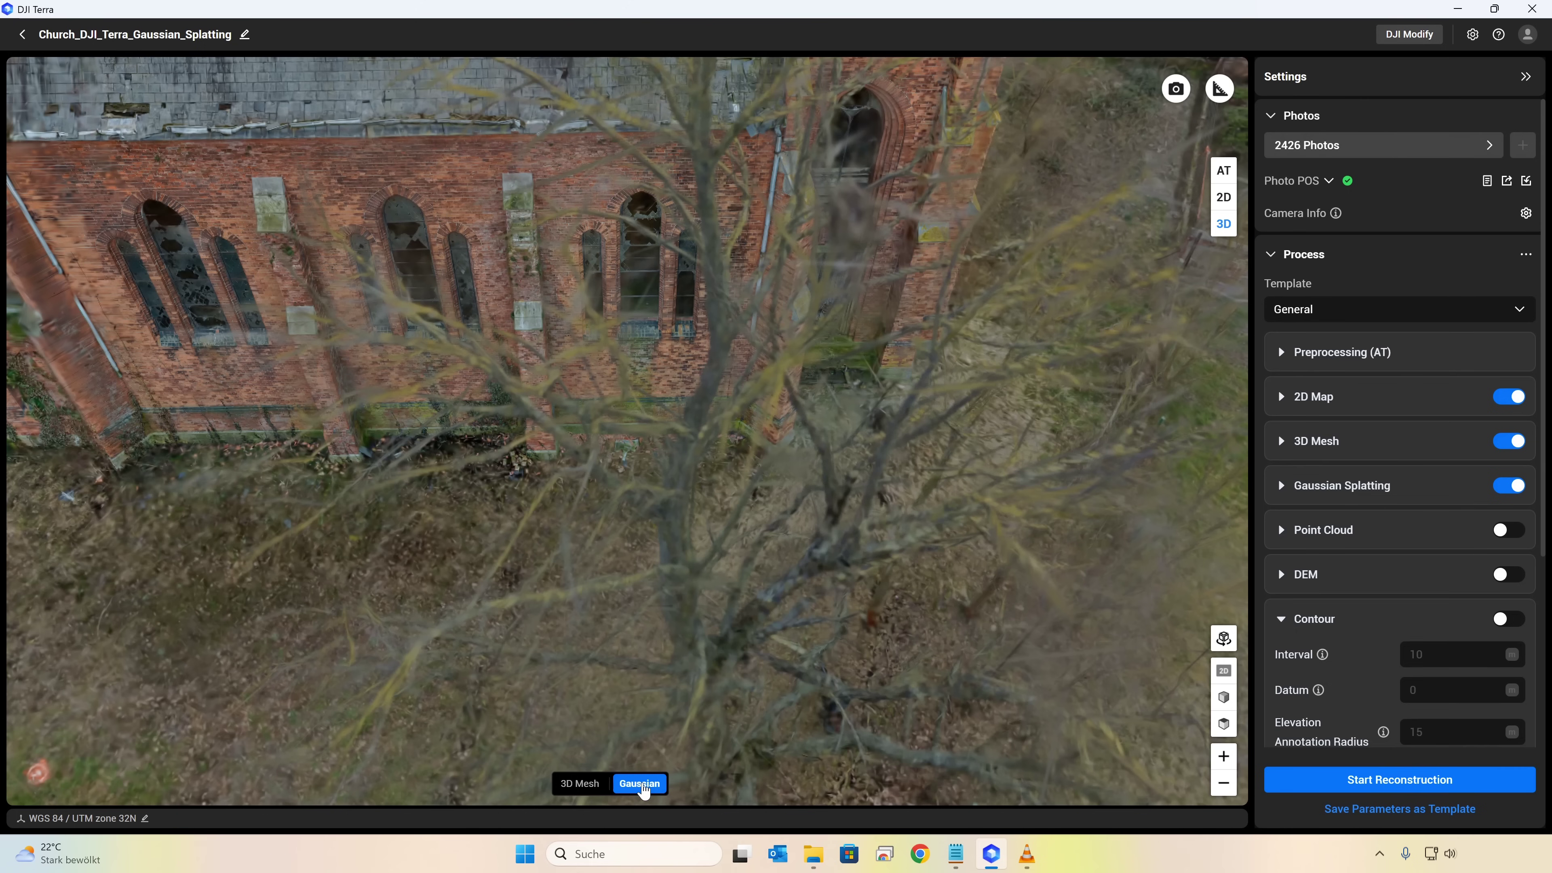
left_click(581, 786)
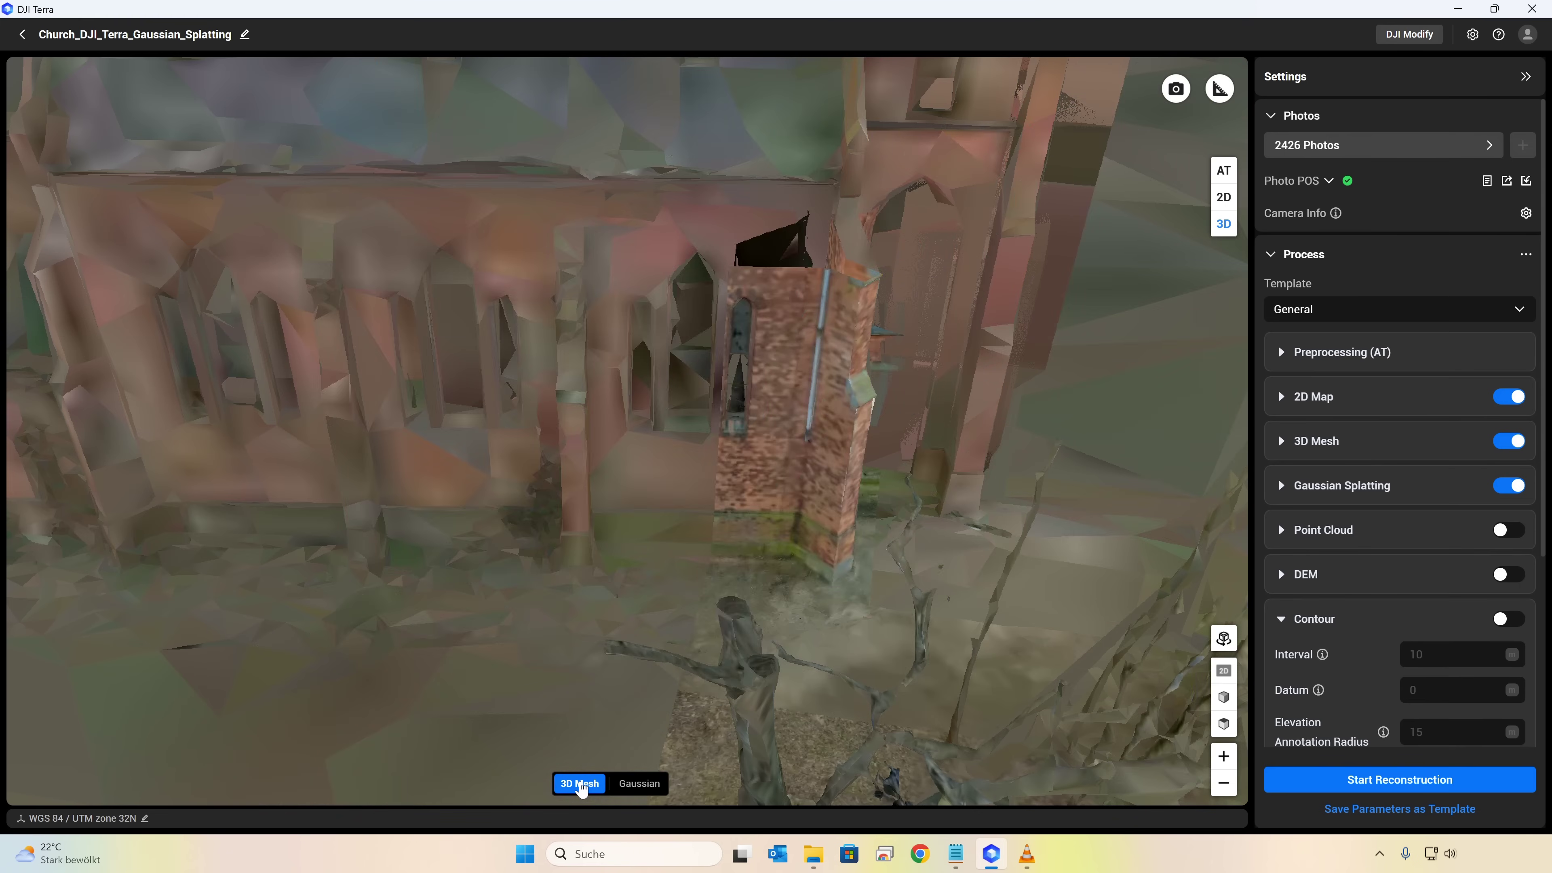
left_click(639, 788)
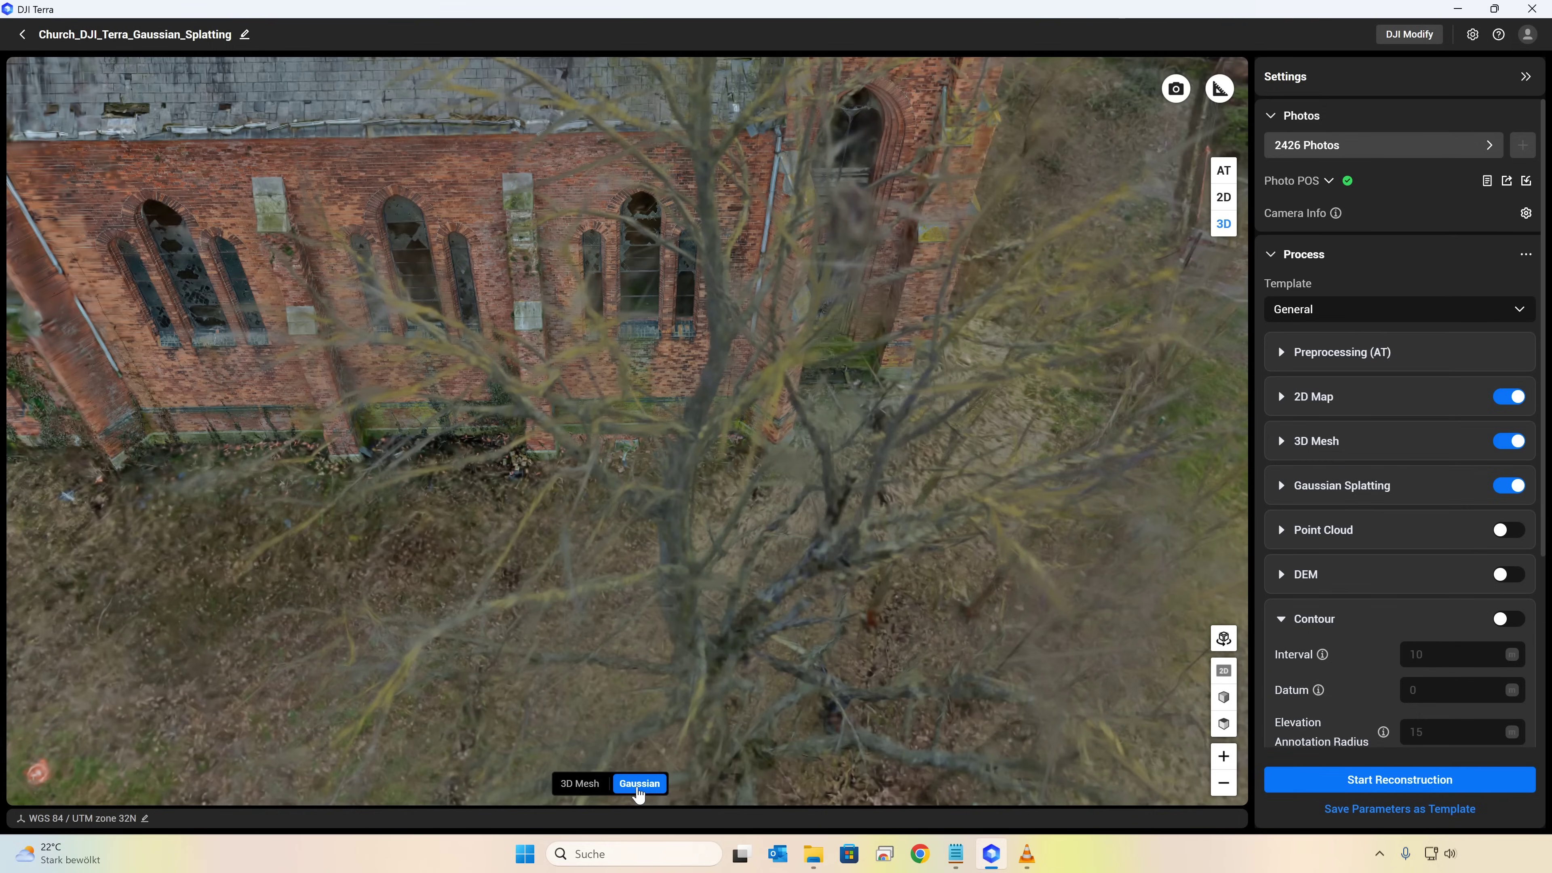
Compare the apse roof's slates and metal finial in the Gaussian model and the 3D mesh
left_click_drag(547, 203, 472, 349)
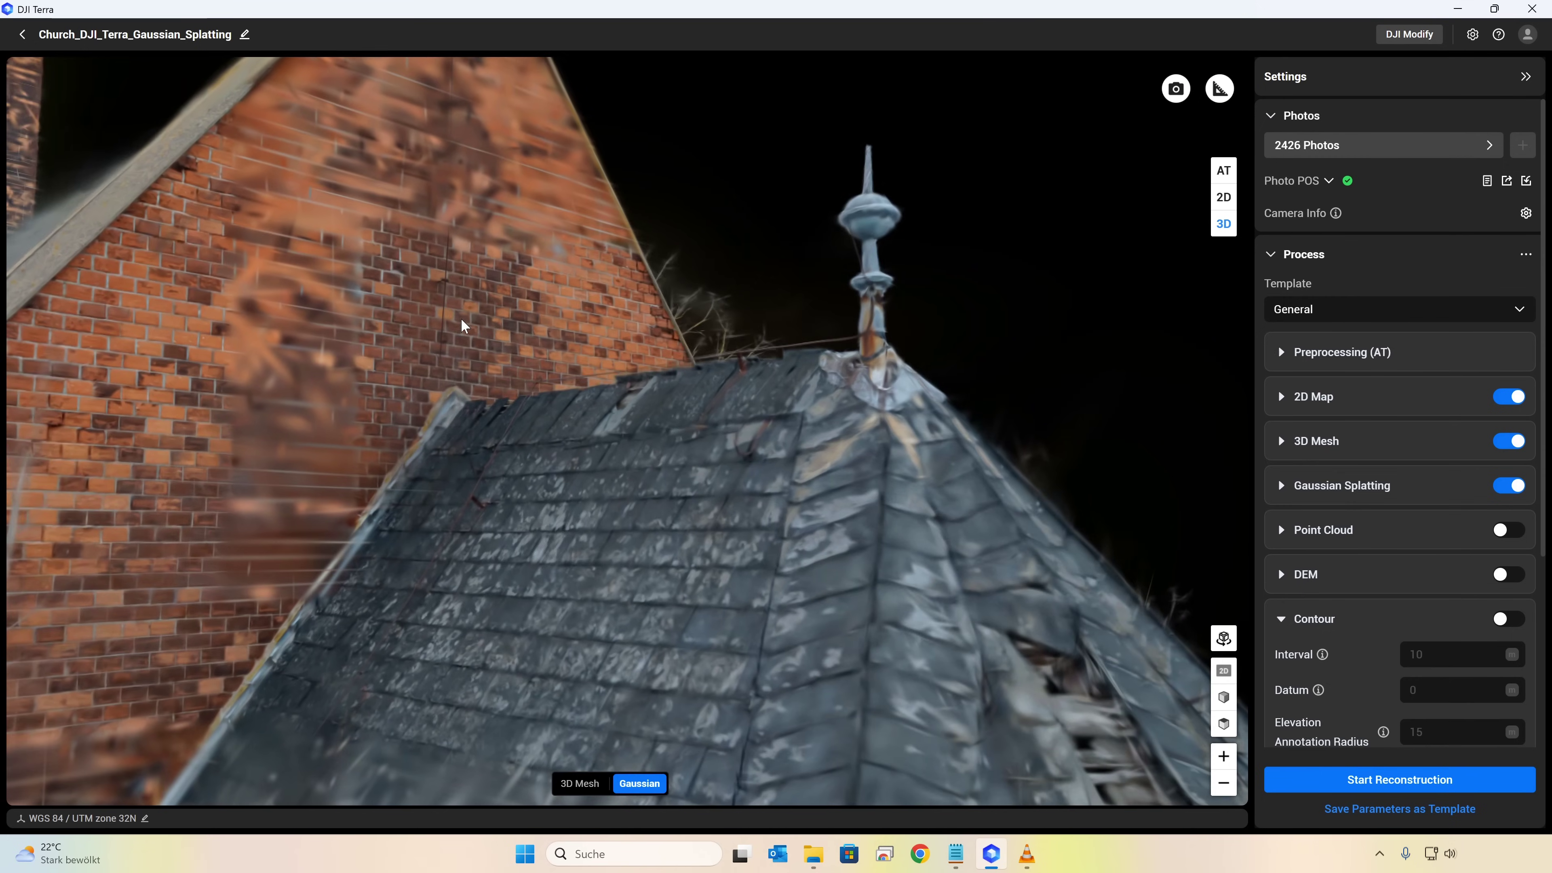
left_click_drag(464, 327, 544, 322)
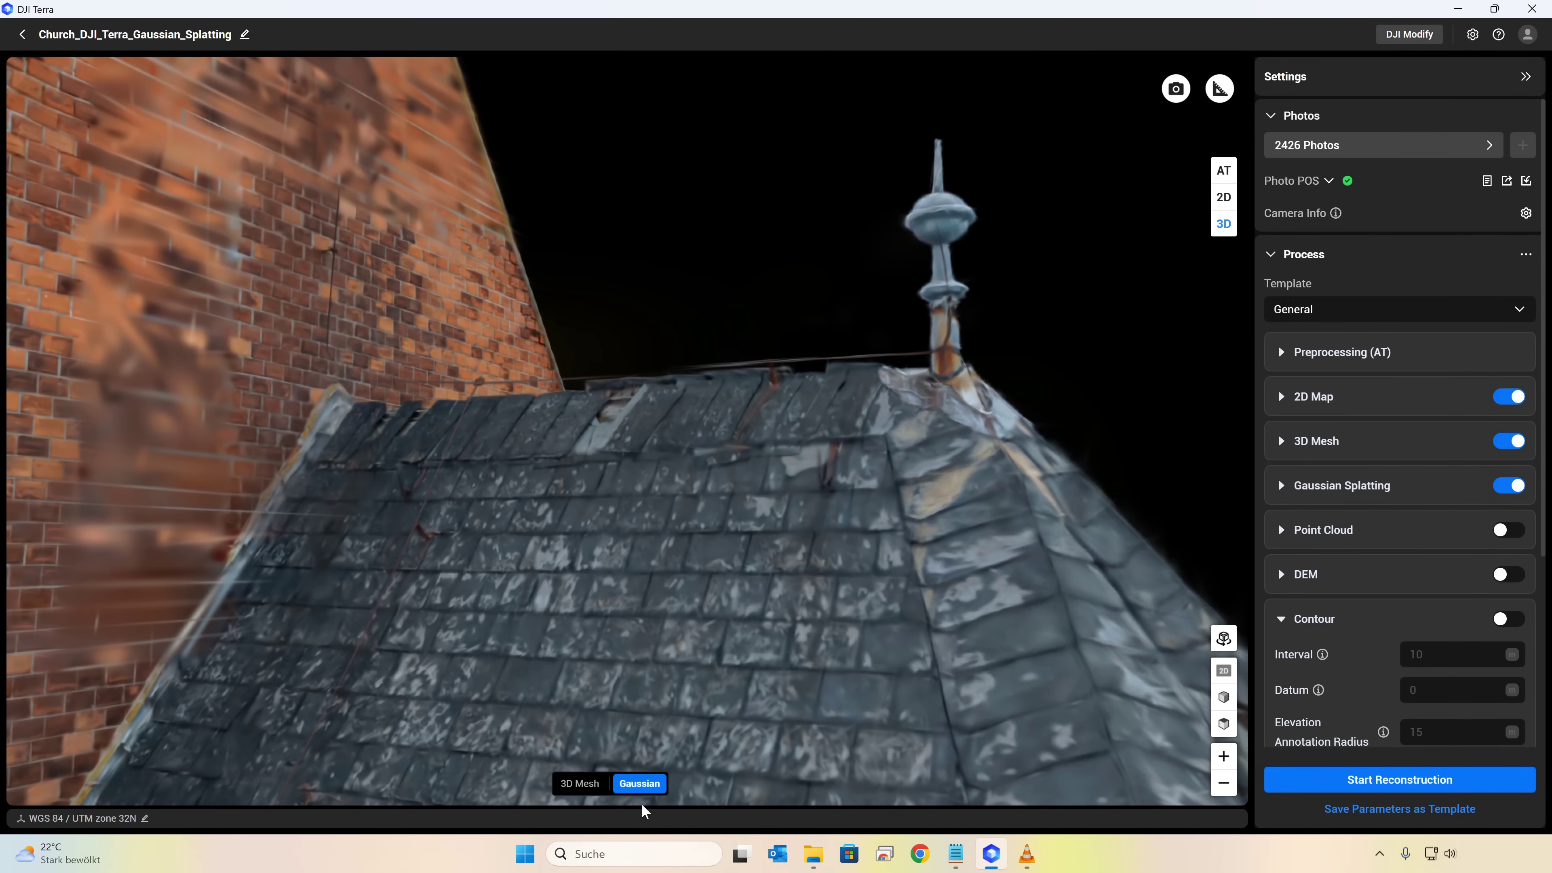
left_click(579, 783)
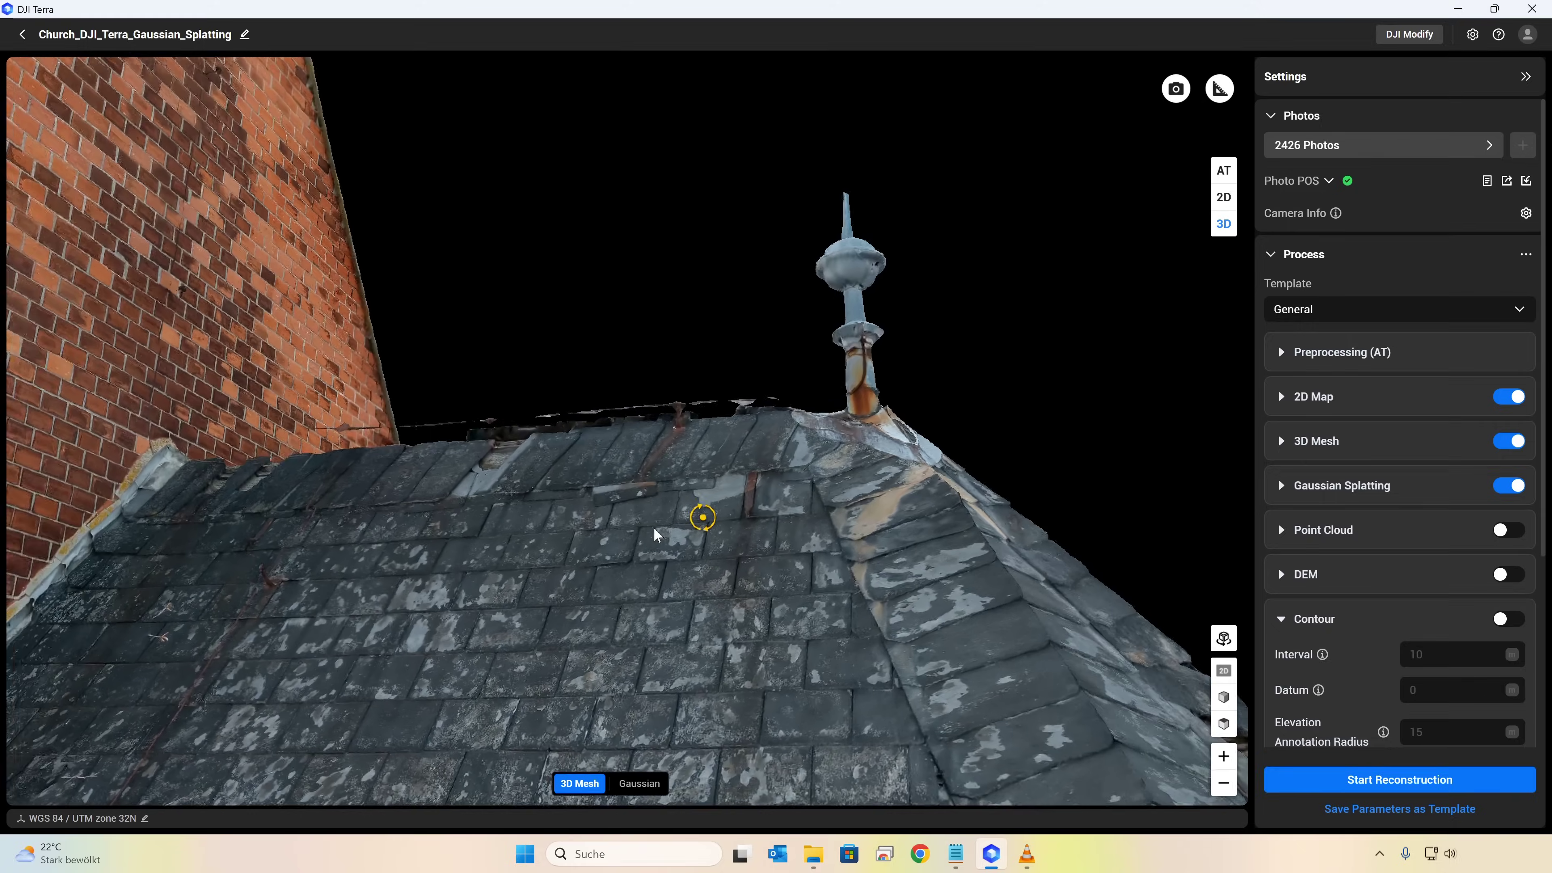
mouse_move(665, 537)
left_mouse_down()
mouse_move(619, 553)
mouse_move(675, 542)
left_mouse_up()
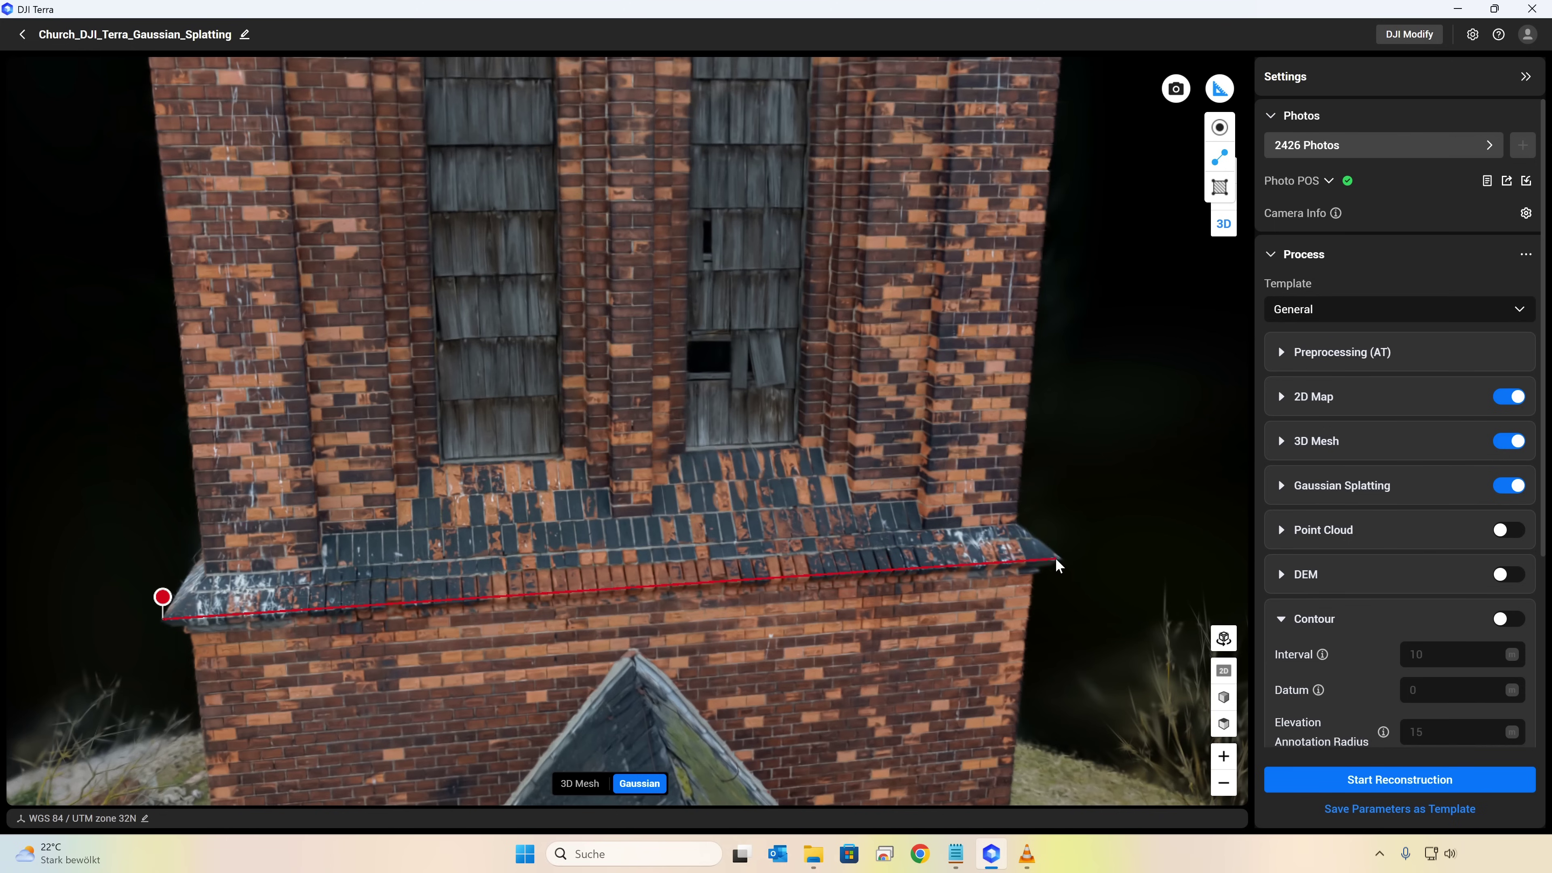
Measure the length of the tower's brick ledge and the area of the nave's dormered roof slope on the Gaussian model
left_click(1055, 559)
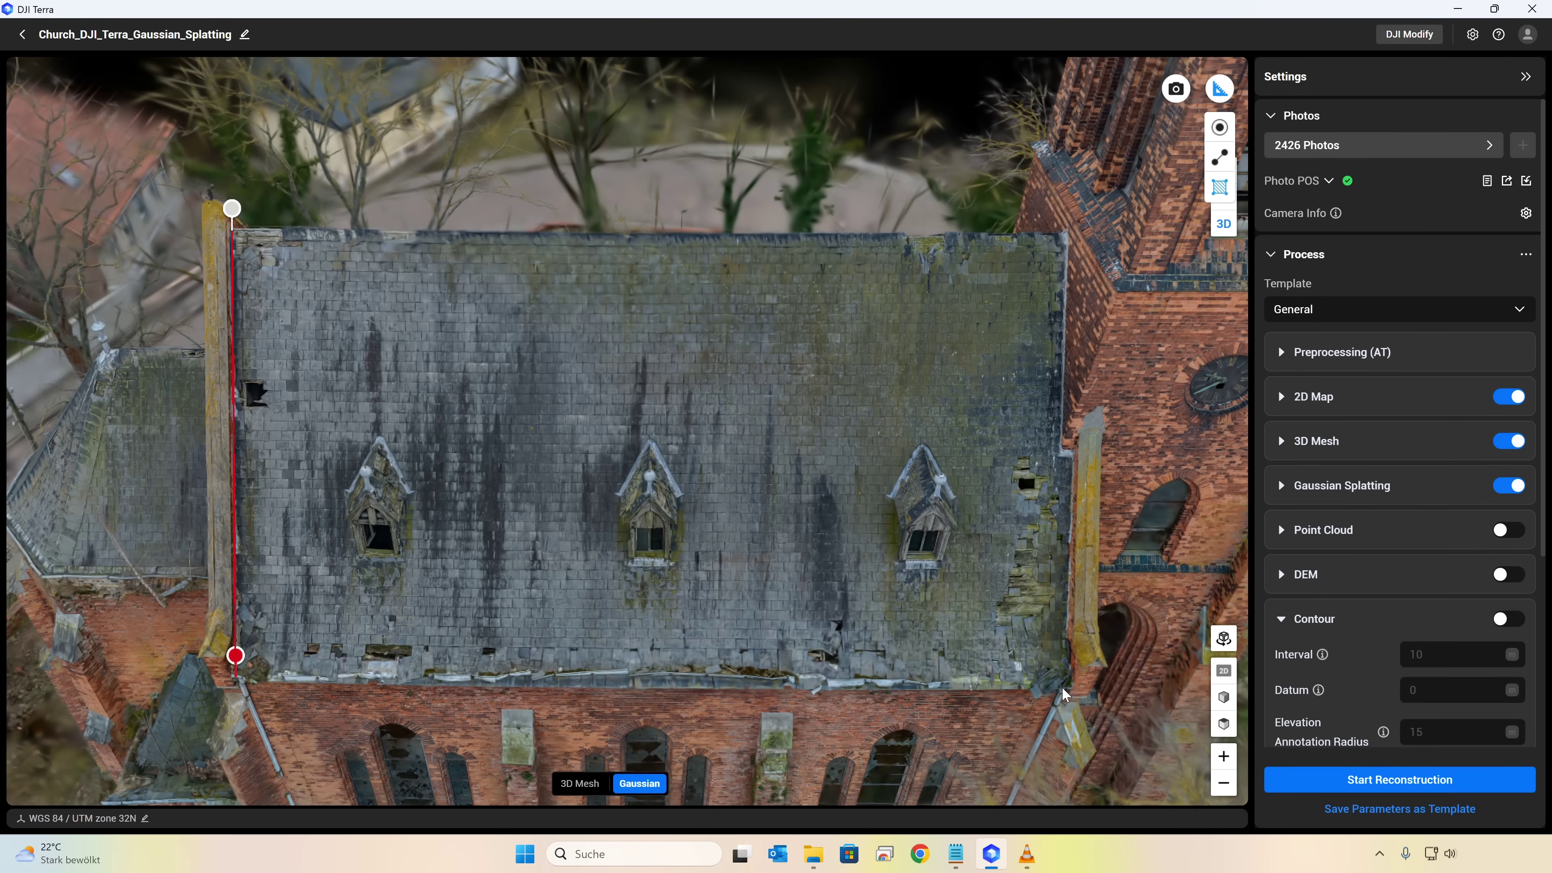
left_click(1062, 665)
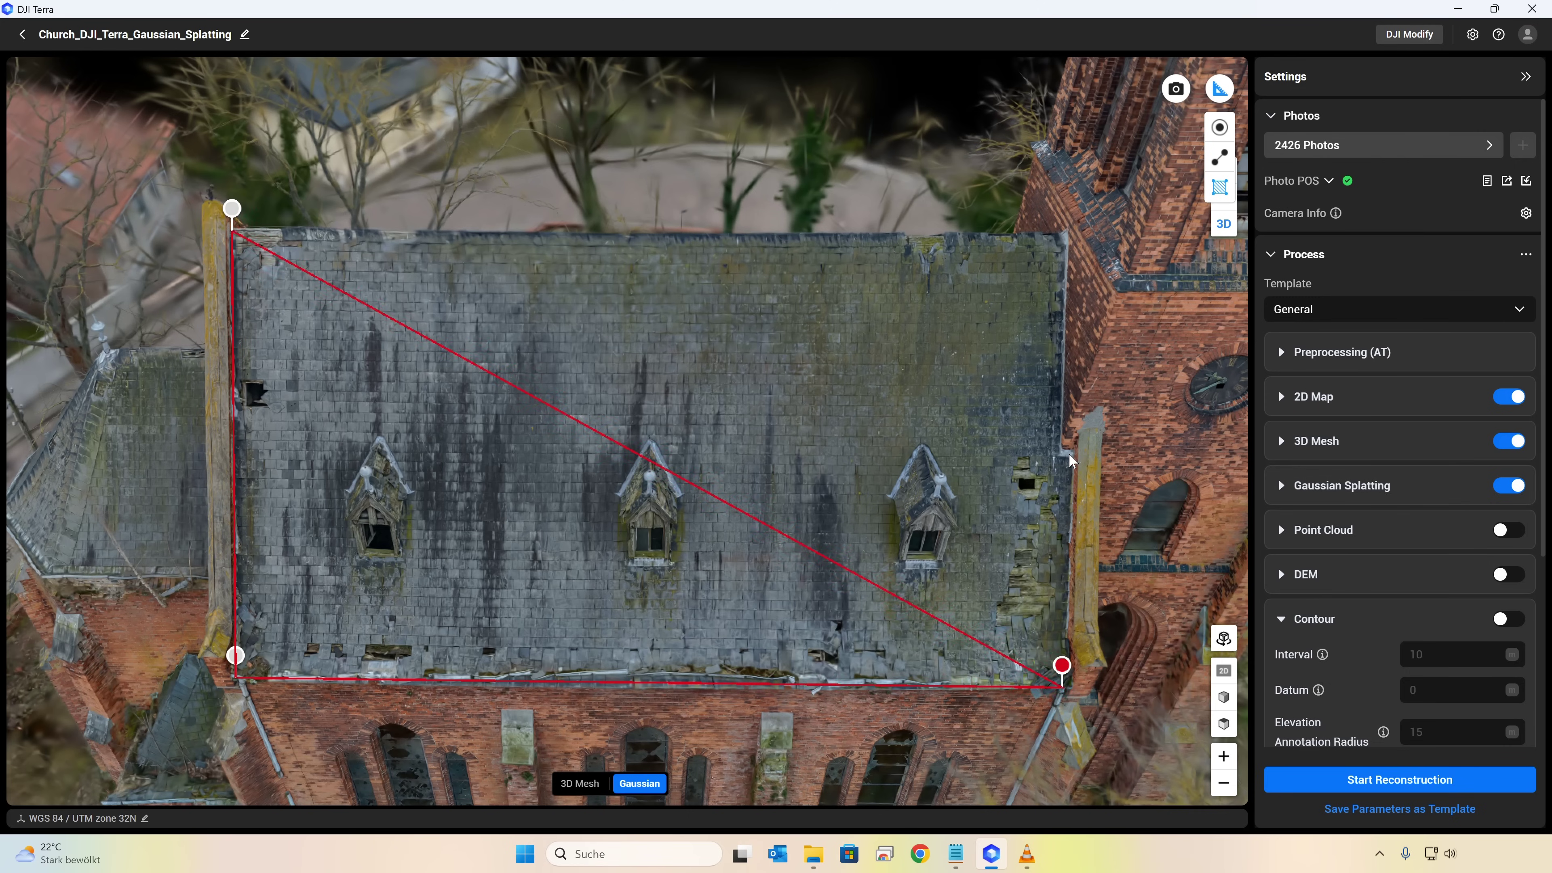
left_click(1060, 431)
left_click(1064, 245)
middle_click_drag(930, 500, 907, 444)
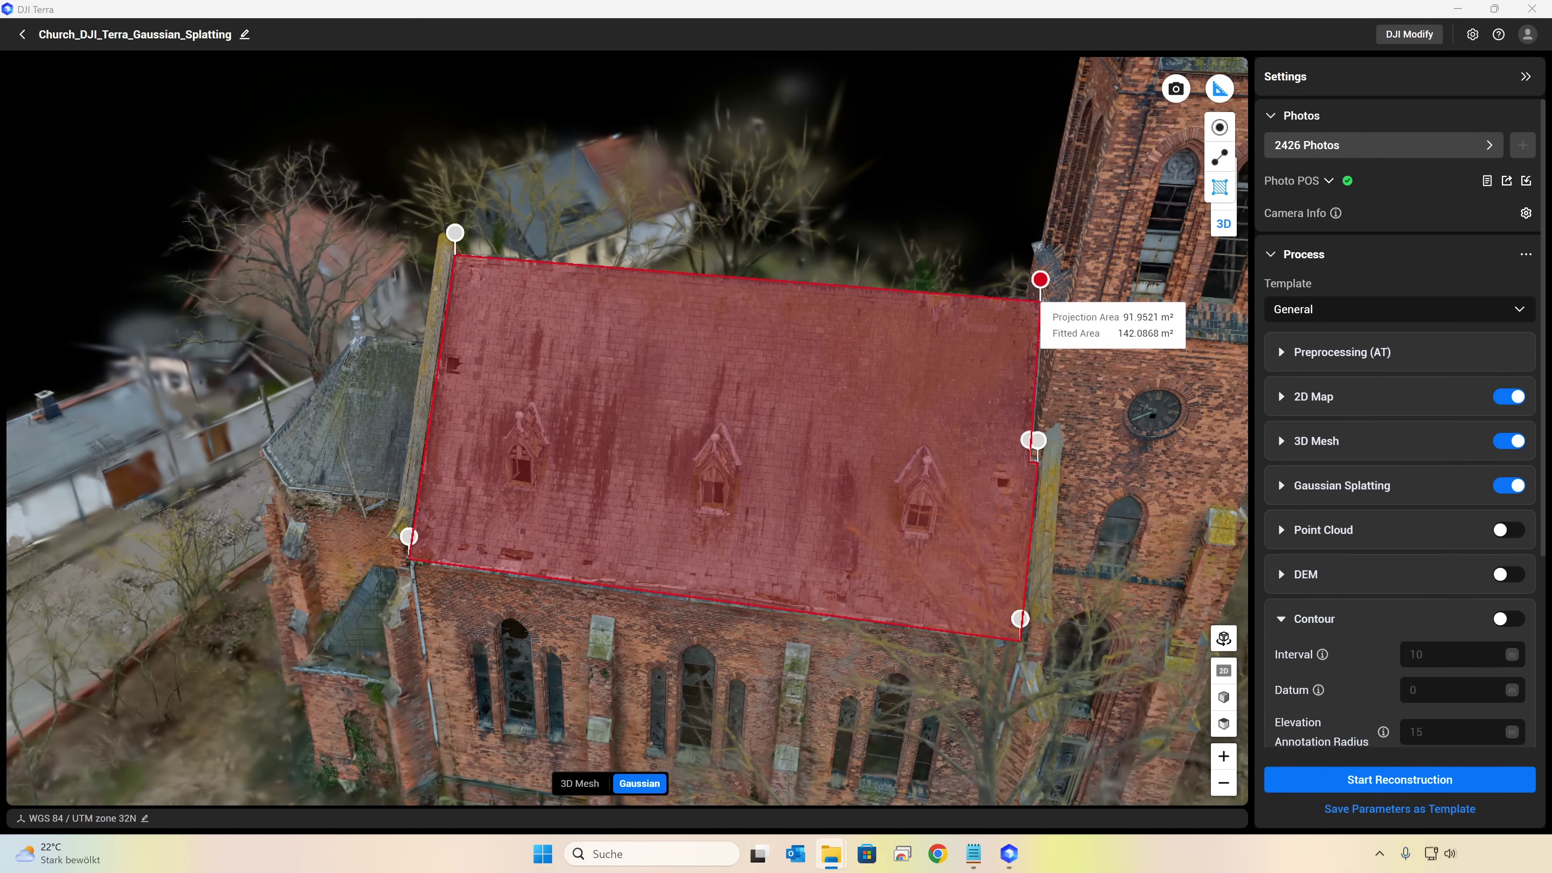
Switch to File Explorer, maximize its window and open the 3dgs_ply folder within the project's 3dgs results
left_click_drag(0, 147, 582, 131)
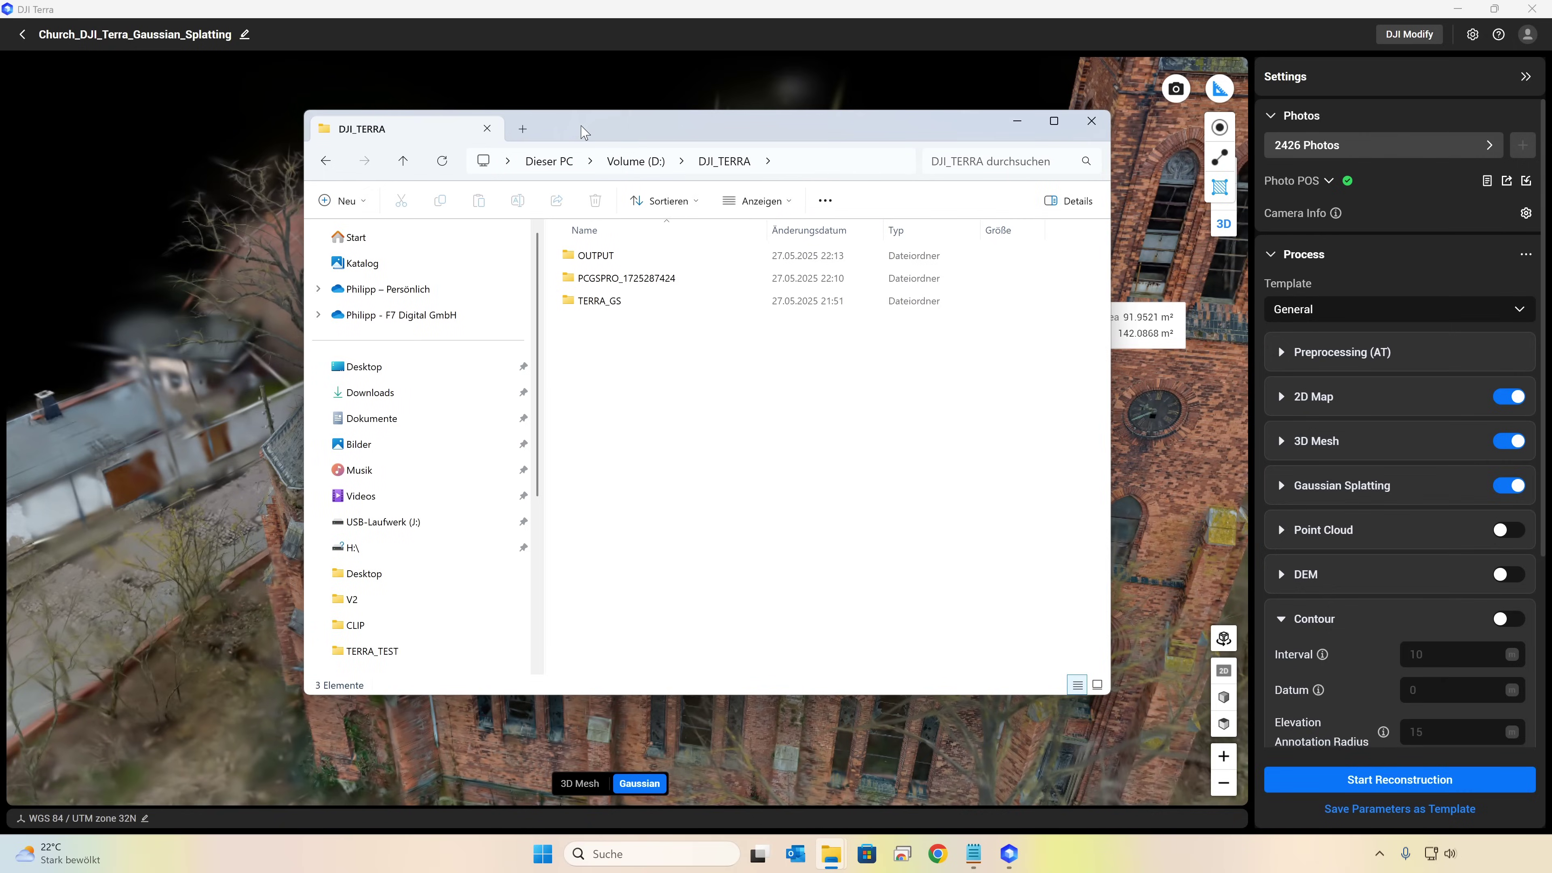
double_click(633, 133)
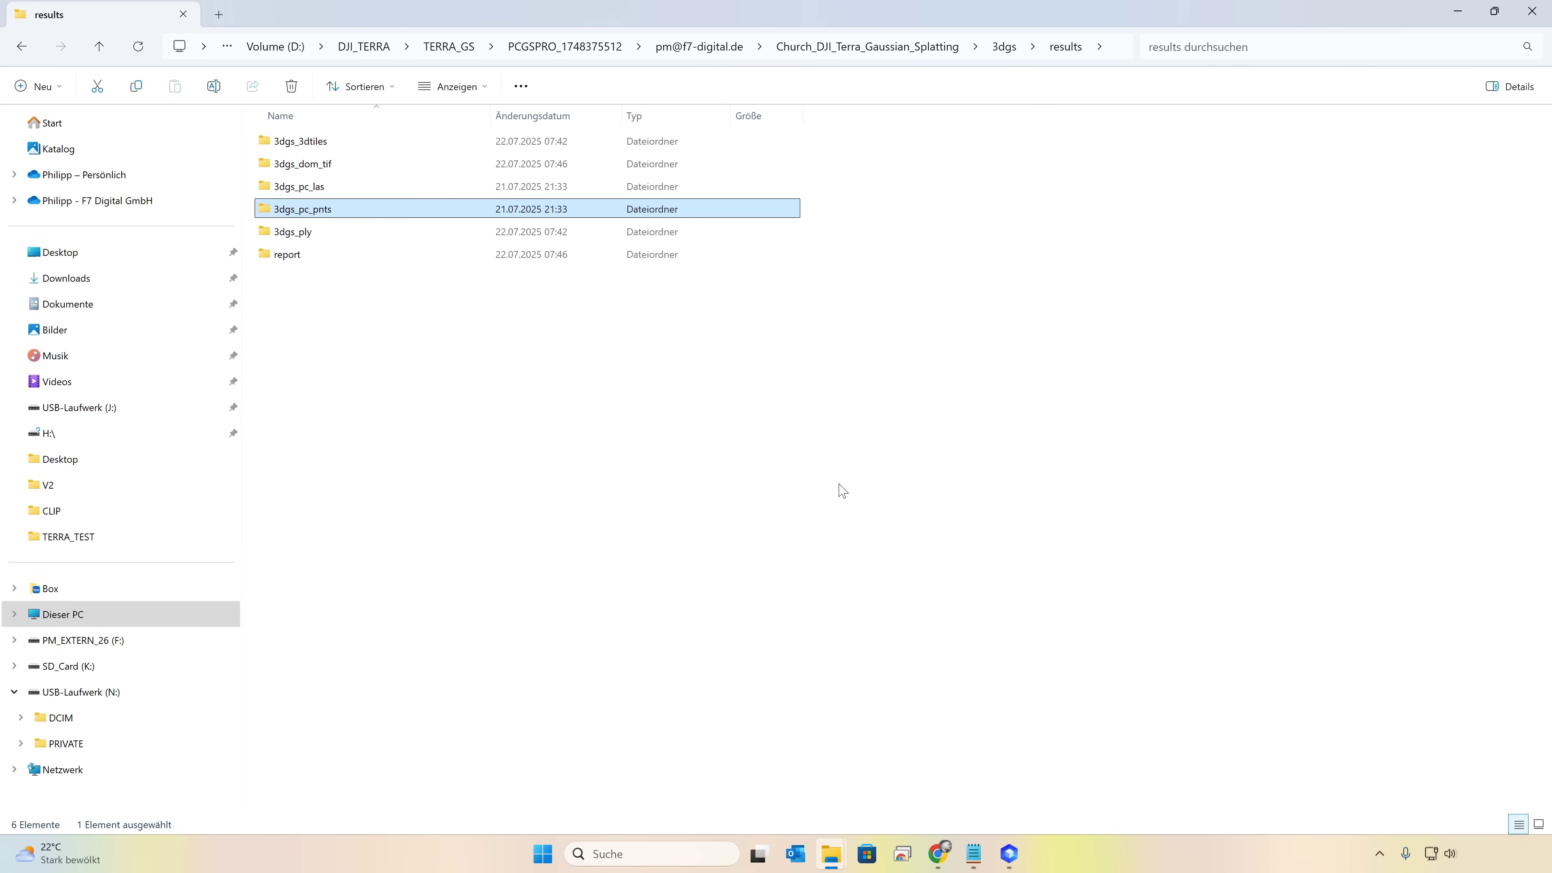
key("Down")
key("Return")
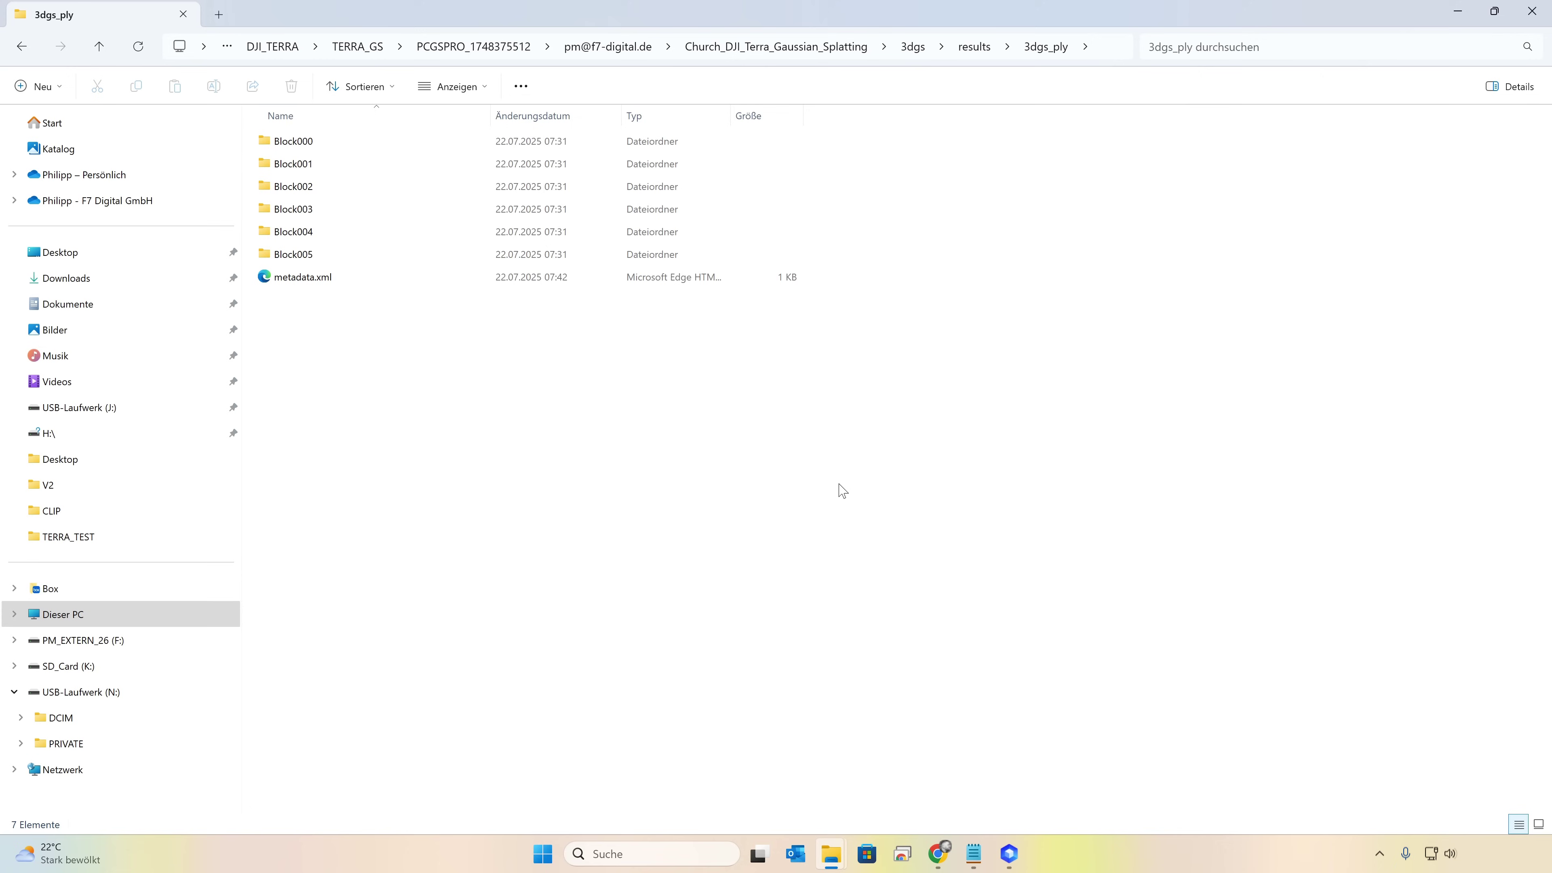
Open the Block000 folder of the PLY output and its LOD0 subfolder
key("Down")
key("Up")
key("Return")
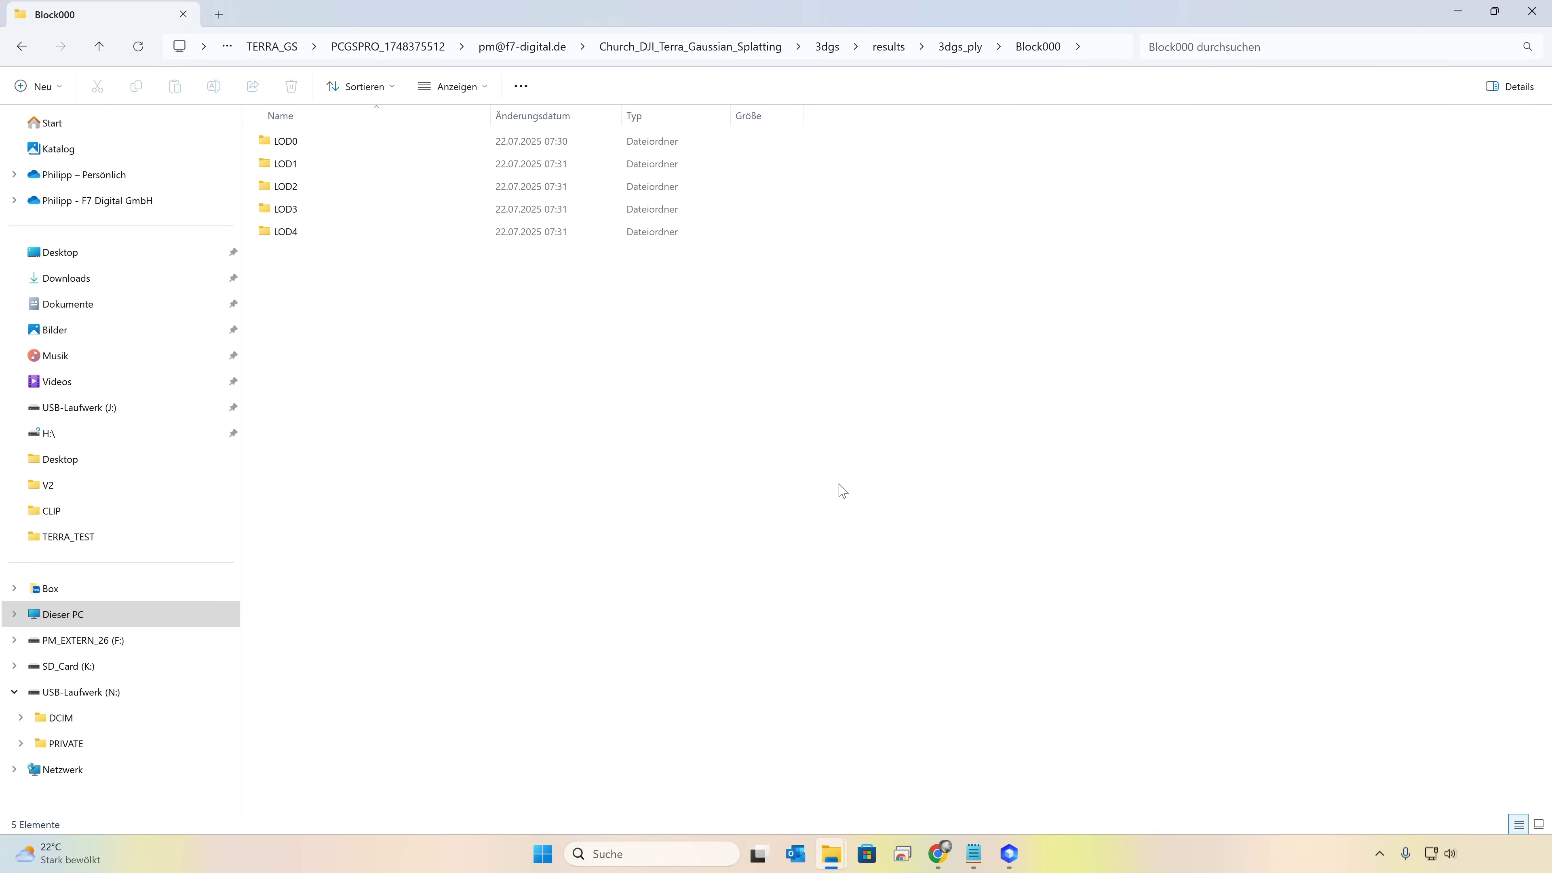
key("Down")
key("Up")
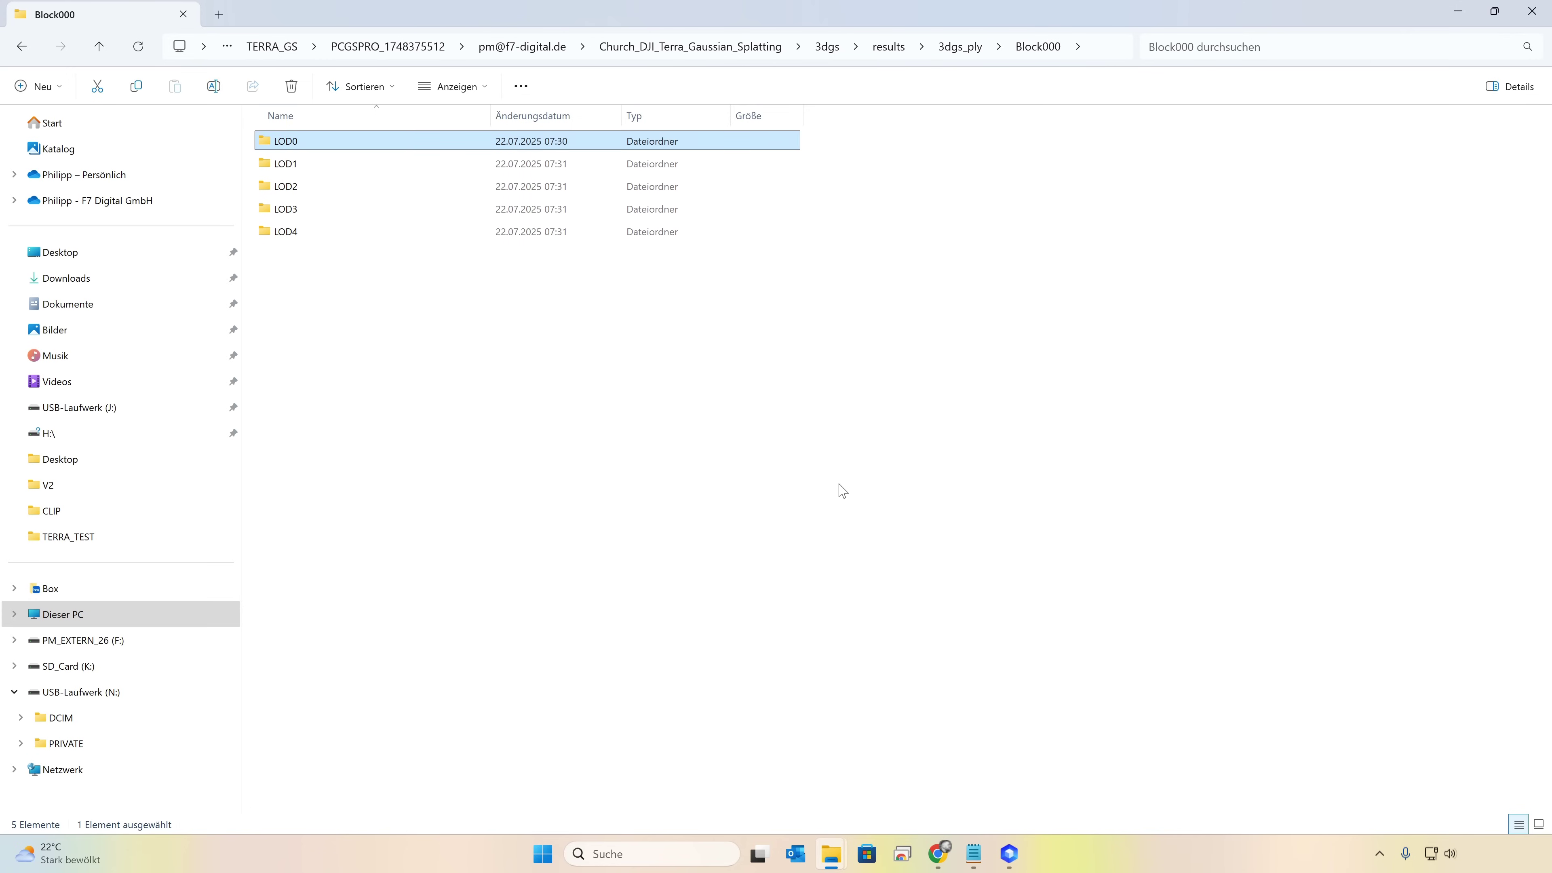
key("Return")
key("Down")
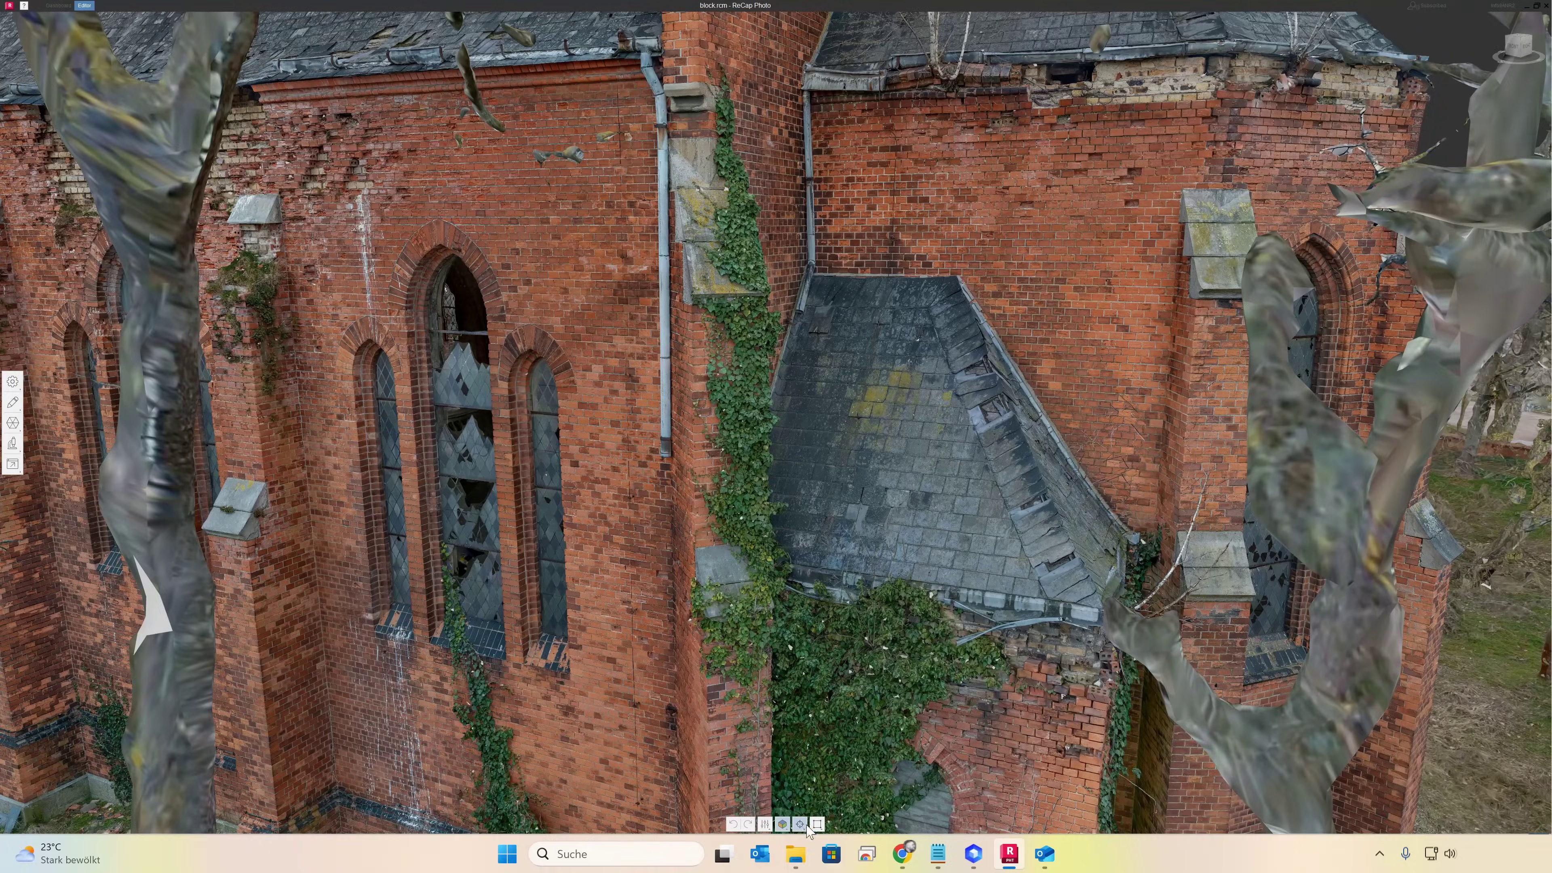
Display the church mesh as an untextured shaded solid in ReCap Photo and inspect its geometry
mouse_move(783, 824)
left_click(782, 750)
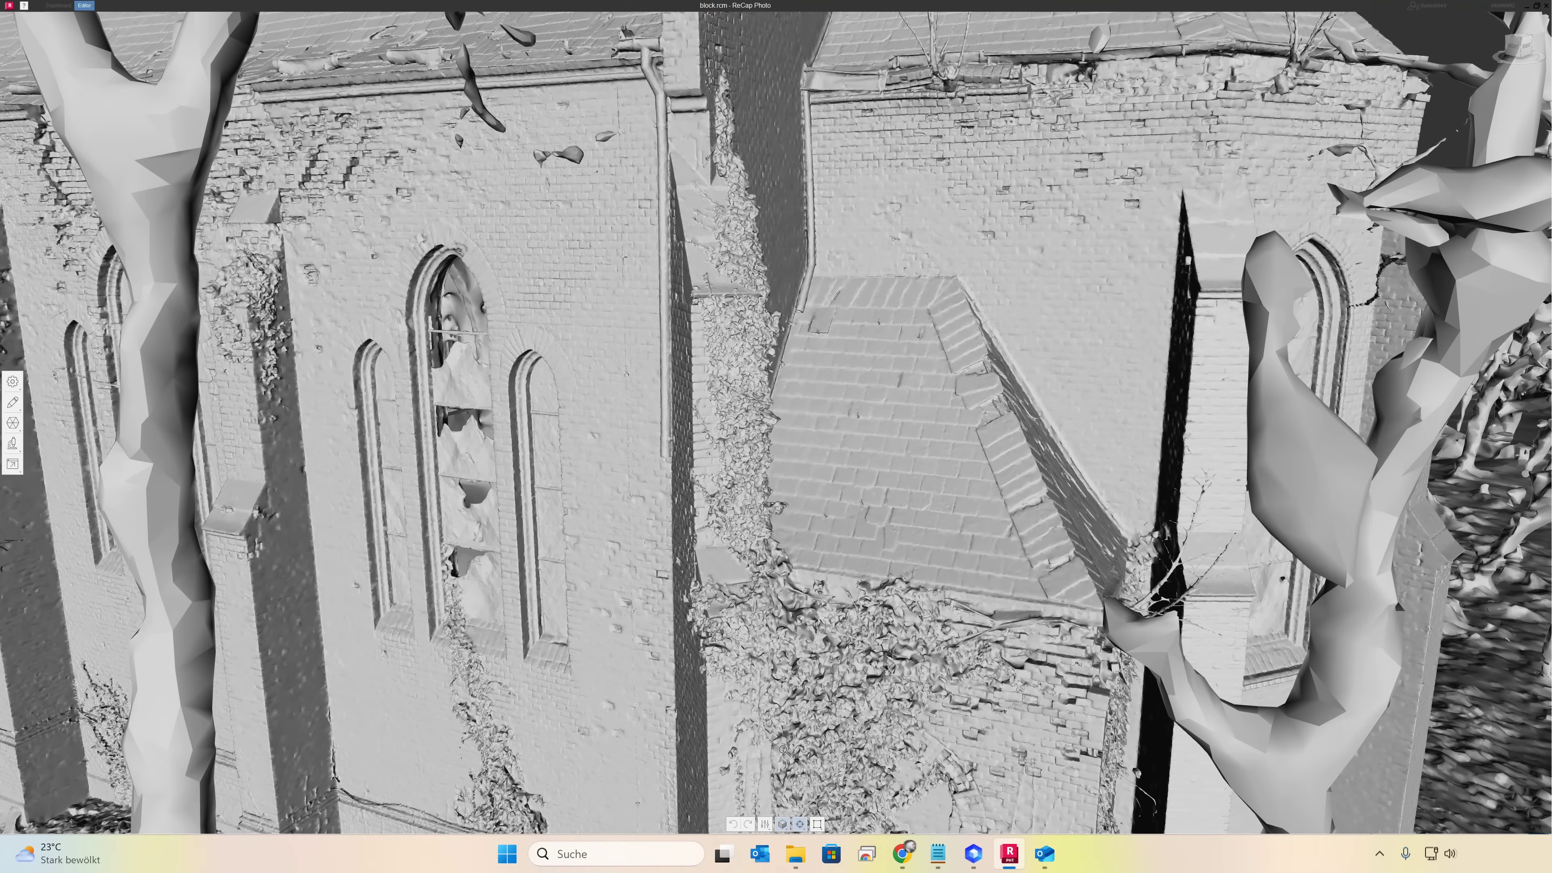
right_click_drag(828, 418, 874, 575)
middle_click_drag(801, 465, 1263, 275)
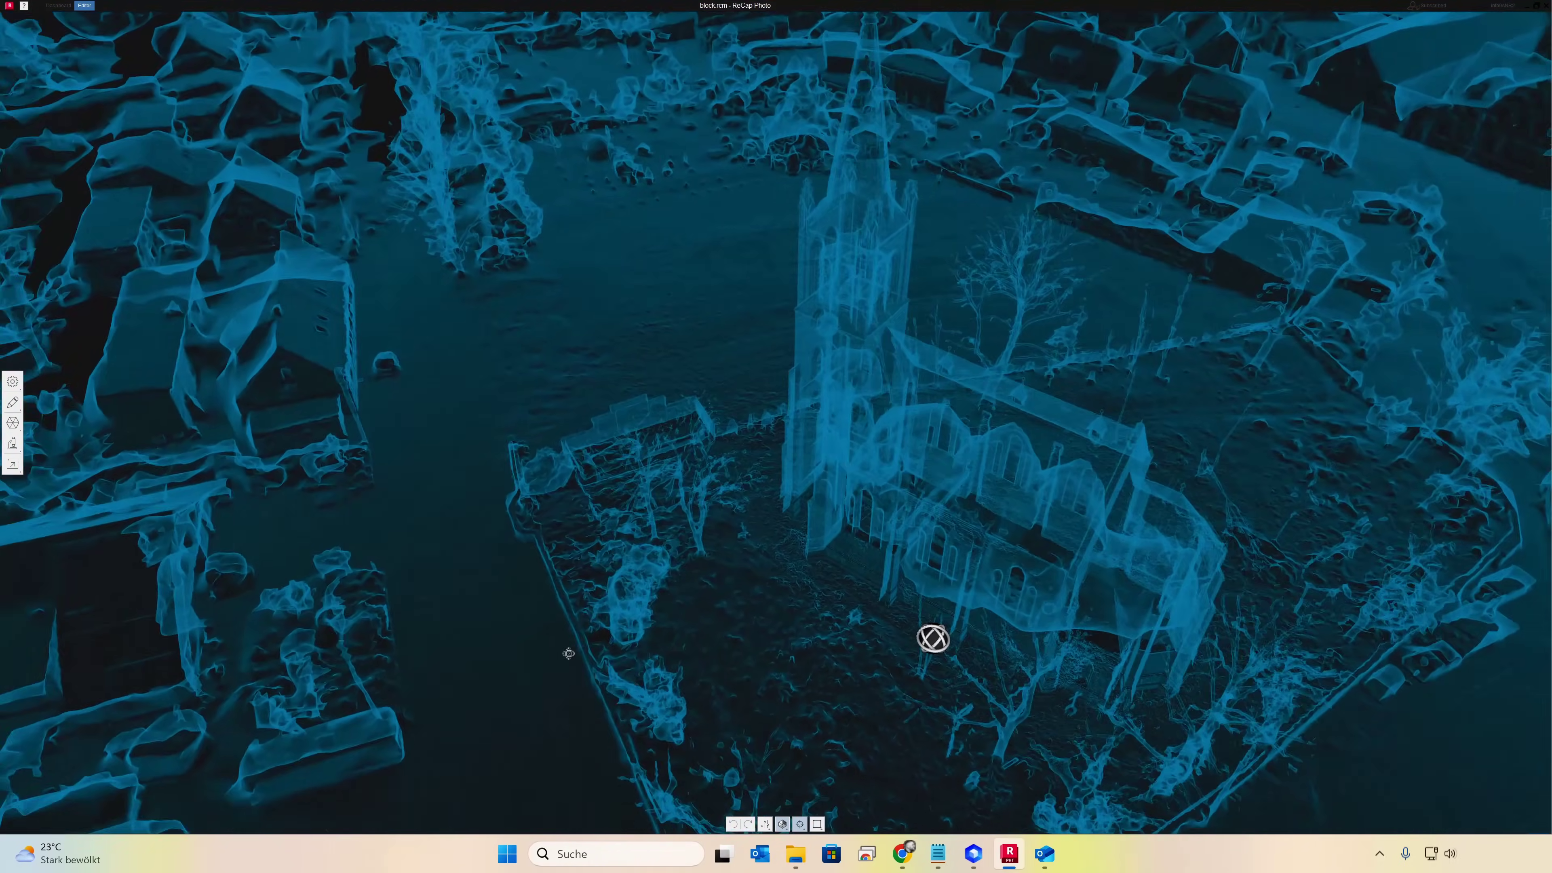